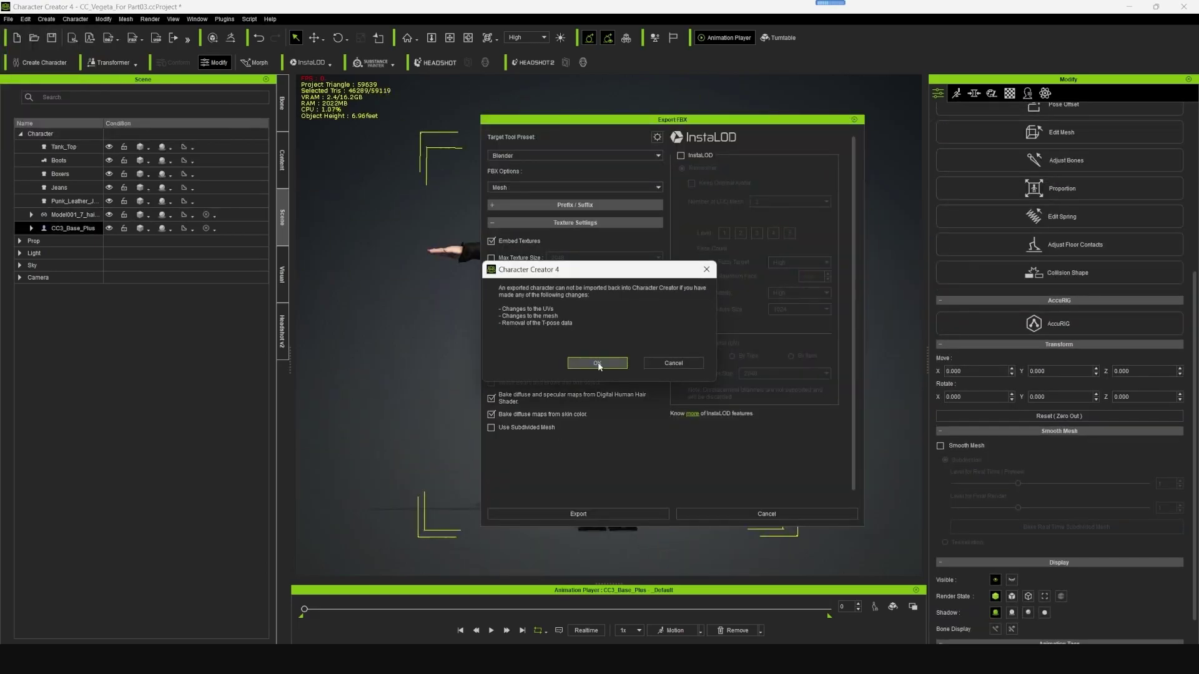
# Step: Accept the re-import warning and check the HumanIK mappings for hips, shoulder, knee and wrist
pyautogui.click(598, 363)
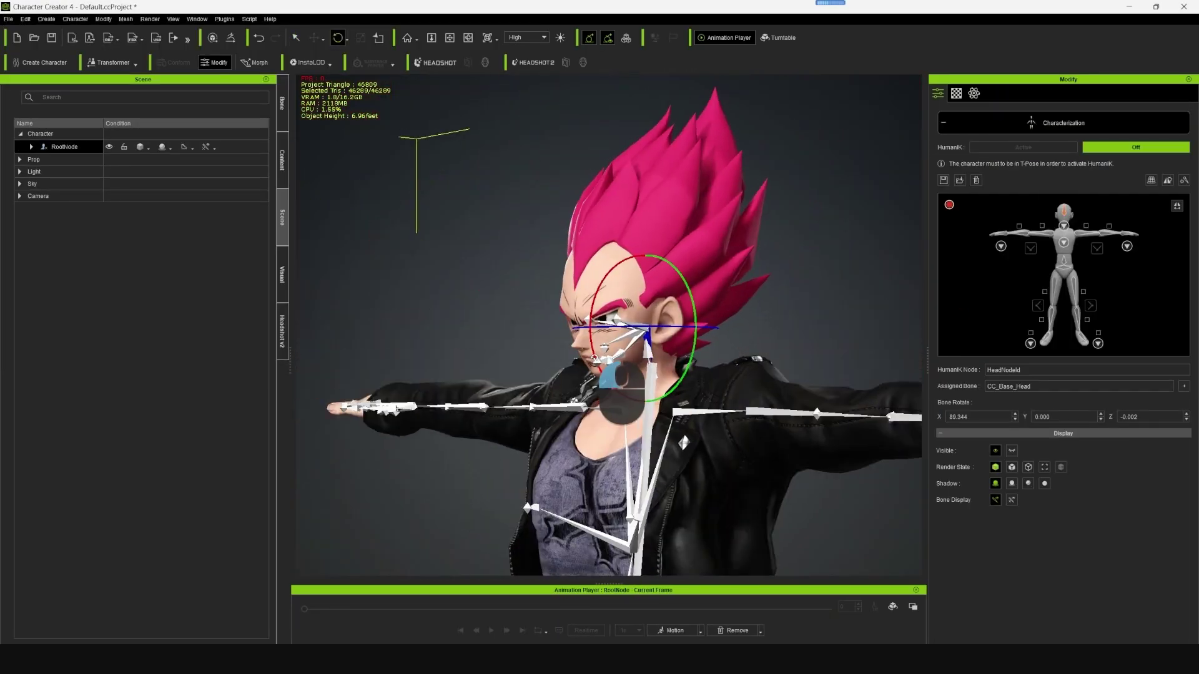
pyautogui.click(1064, 272)
pyautogui.click(1047, 227)
pyautogui.click(1056, 292)
pyautogui.click(1002, 234)
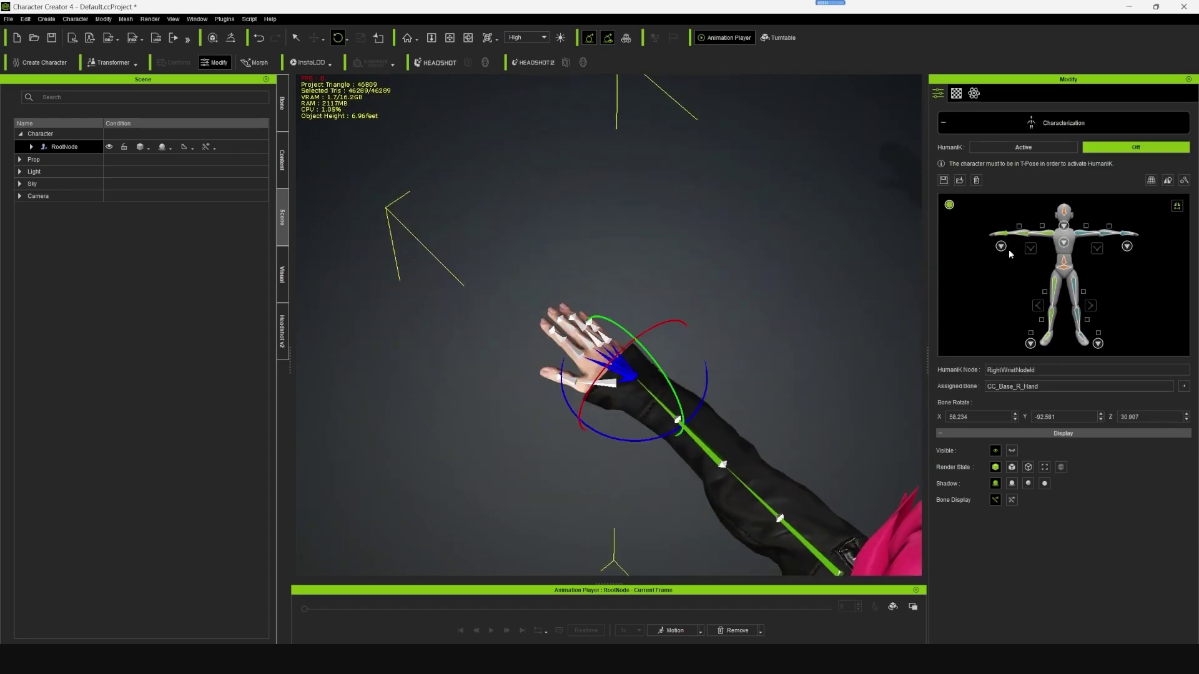
pyautogui.click(1178, 205)
pyautogui.click(943, 122)
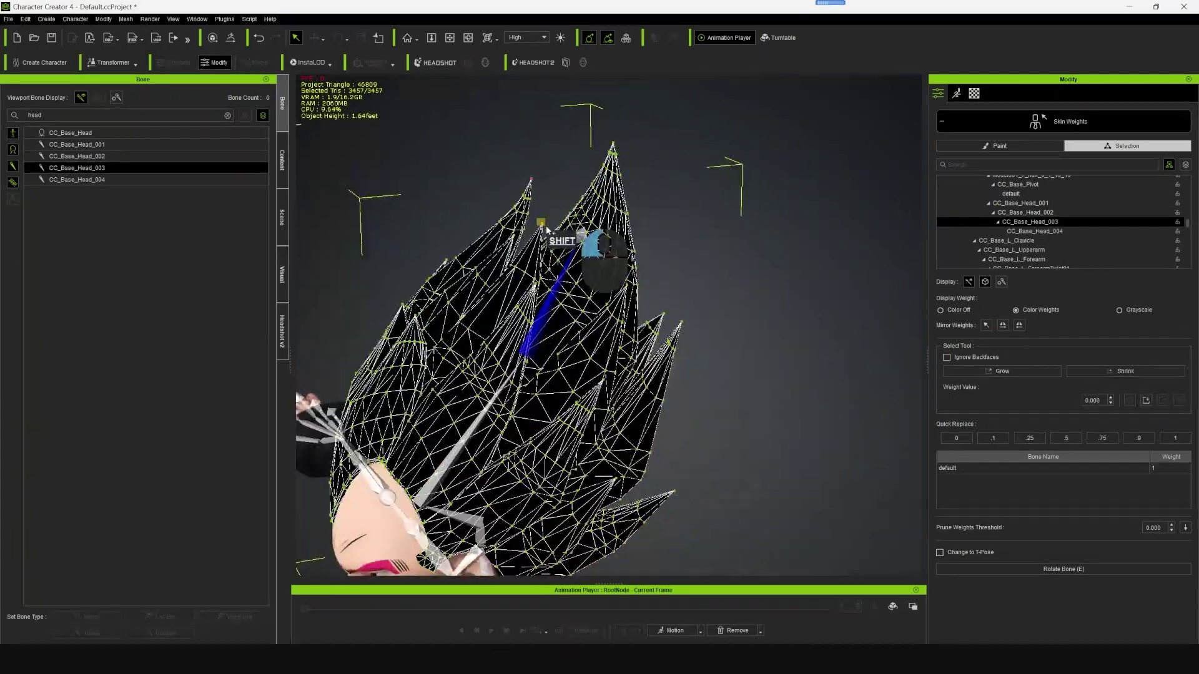
# Step: Grow the hair selection and paint weights for CC_Base_Head_004 and CC_Base_Head_003 with brush radius 8
pyautogui.moveTo(547, 229); pyautogui.dragTo(1017, 374, button='right')
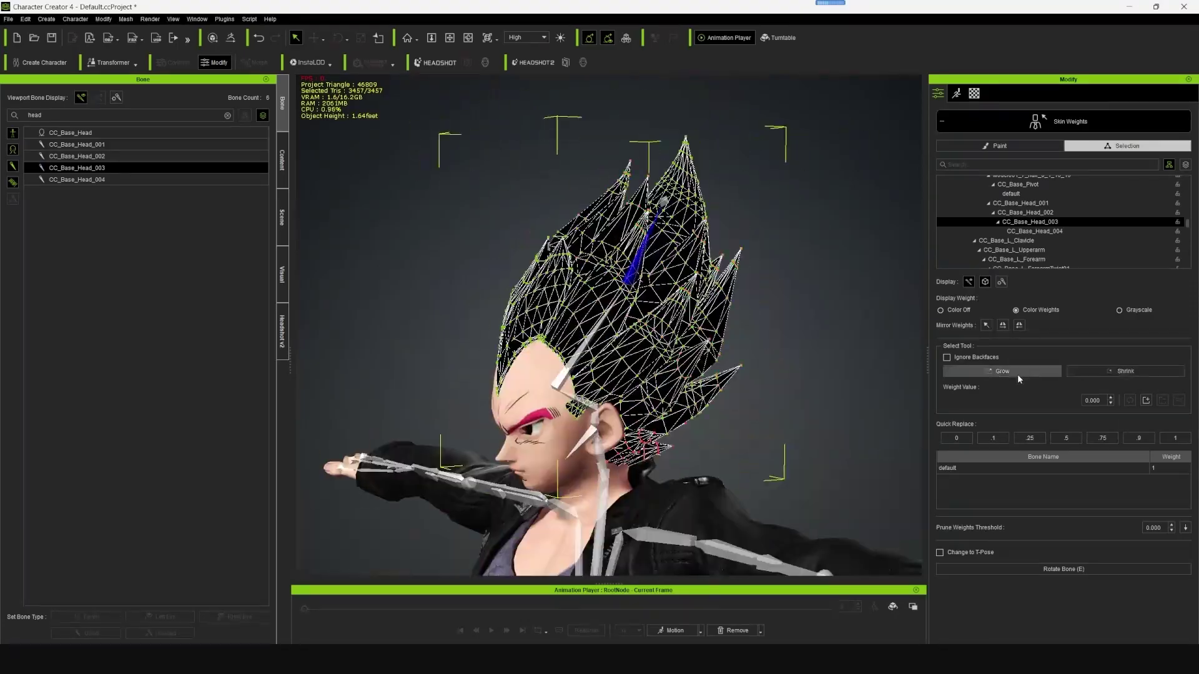
pyautogui.click(1017, 374)
pyautogui.moveTo(796, 375)
pyautogui.mouseDown(button='right')
pyautogui.moveTo(693, 209)
pyautogui.moveTo(562, 282)
pyautogui.mouseUp(button='right')
pyautogui.click(95, 179)
pyautogui.click(999, 145)
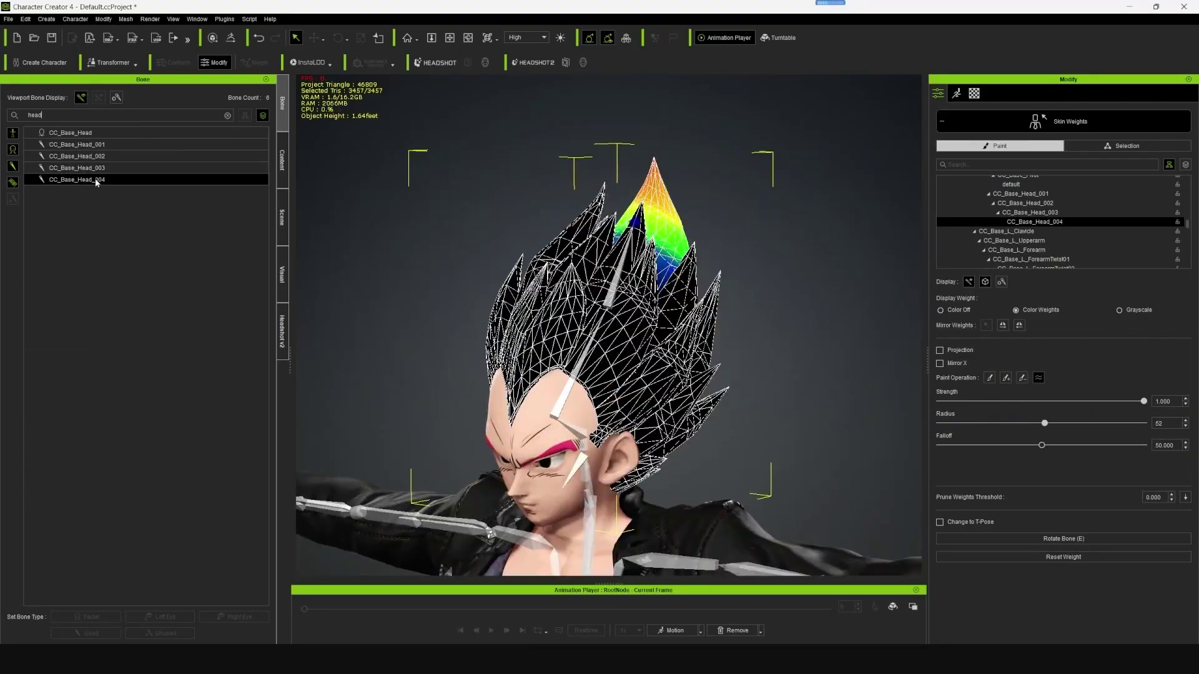
pyautogui.click(76, 168)
pyautogui.moveTo(609, 328); pyautogui.dragTo(703, 329, button='right')
pyautogui.scroll(3, 609, 328)
pyautogui.moveTo(1045, 424); pyautogui.dragTo(955, 424)
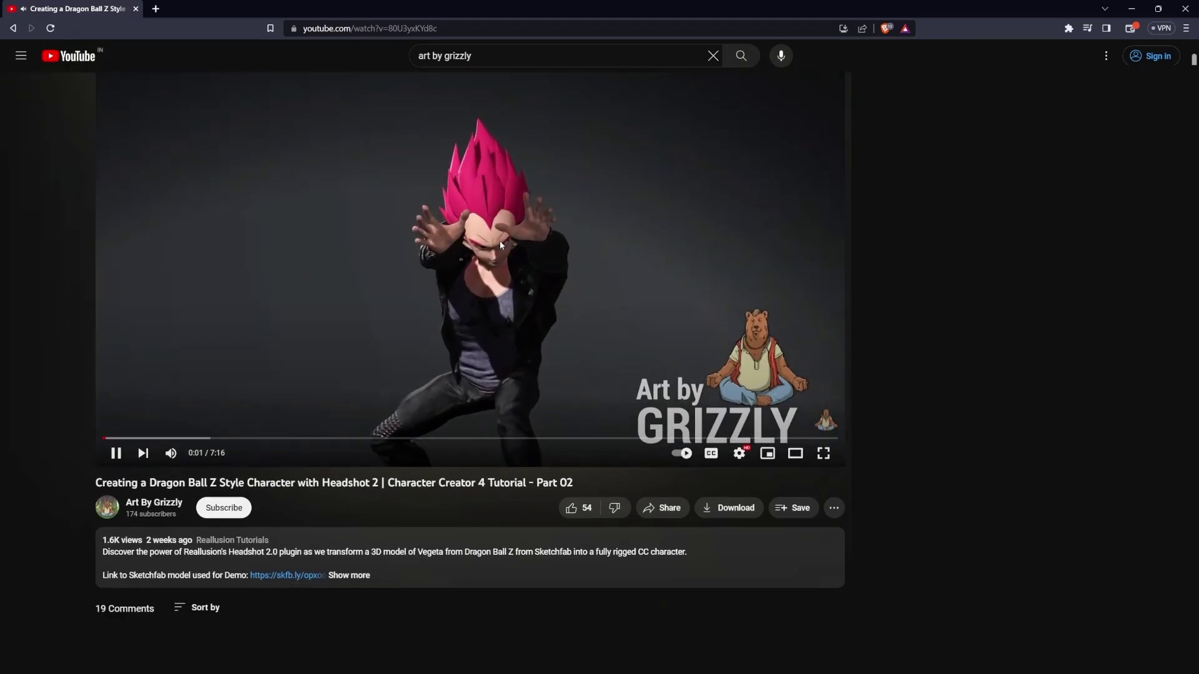
pyautogui.scroll(-1, 499, 241)
pyautogui.scroll(-1, 499, 241)
pyautogui.scroll(-1, 500, 241)
pyautogui.scroll(-2, 499, 241)
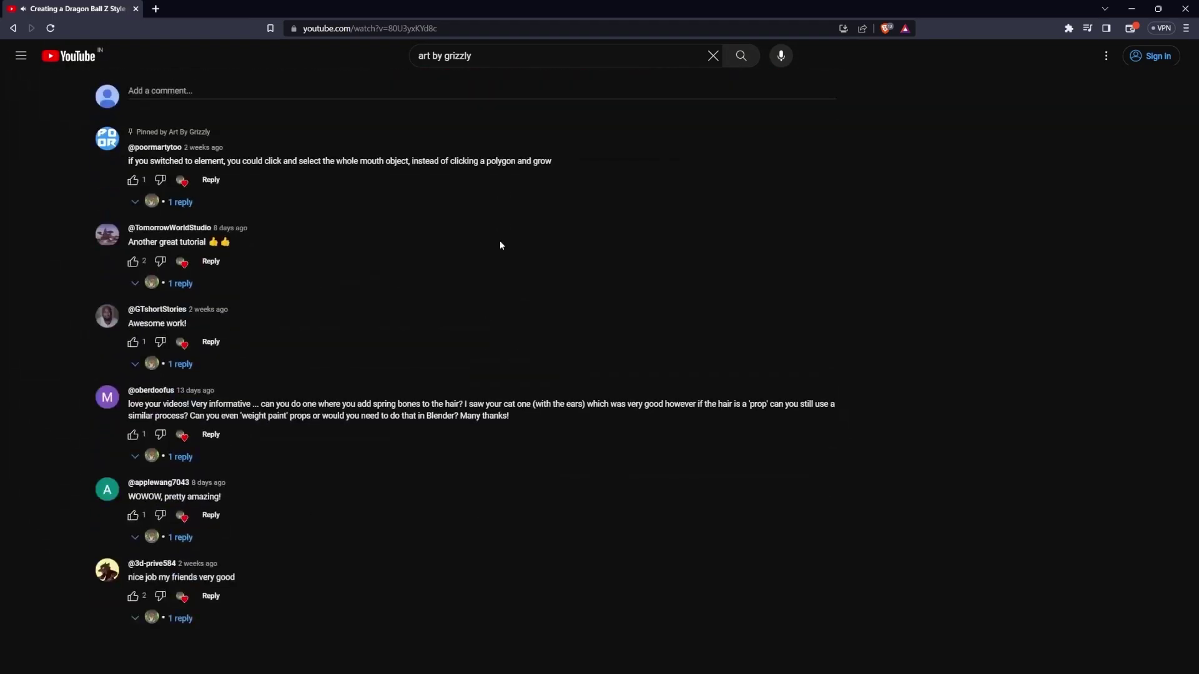
pyautogui.scroll(-2, 499, 241)
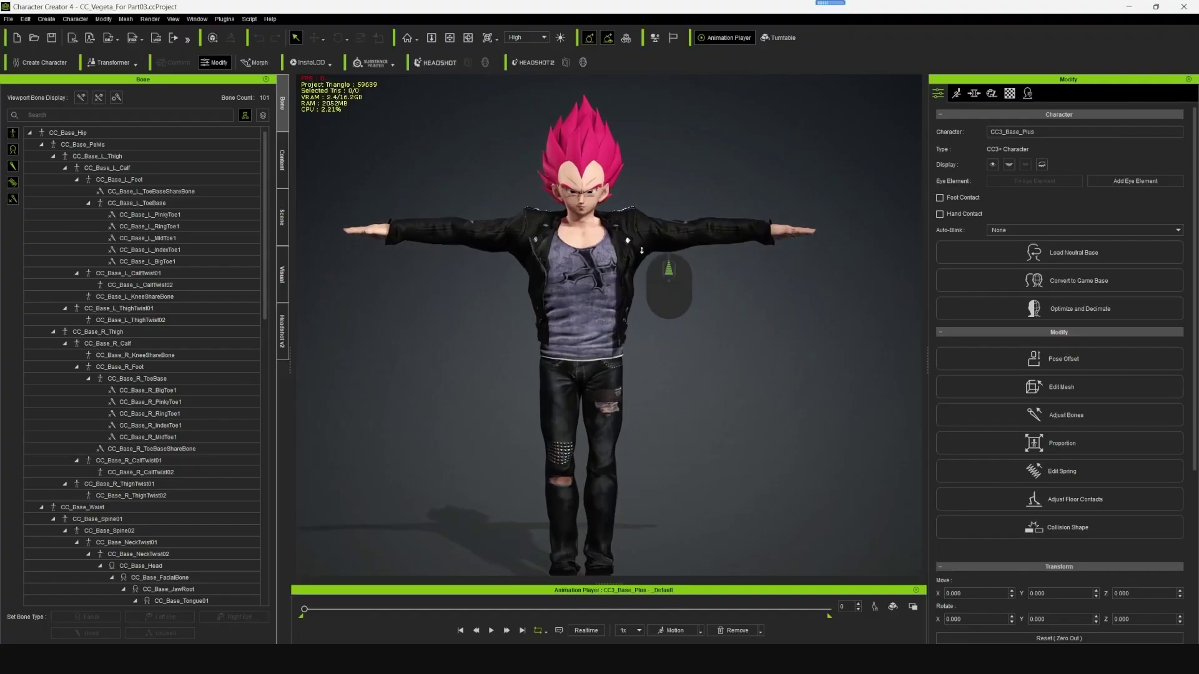
pyautogui.scroll(5, 641, 250)
# Step: Select the spiky hair accessory and attach it to the CC_Base_Head sub-node
pyautogui.moveTo(642, 250)
pyautogui.mouseDown(button='right')
pyautogui.moveTo(629, 371)
pyautogui.moveTo(549, 254)
pyautogui.mouseUp(button='right')
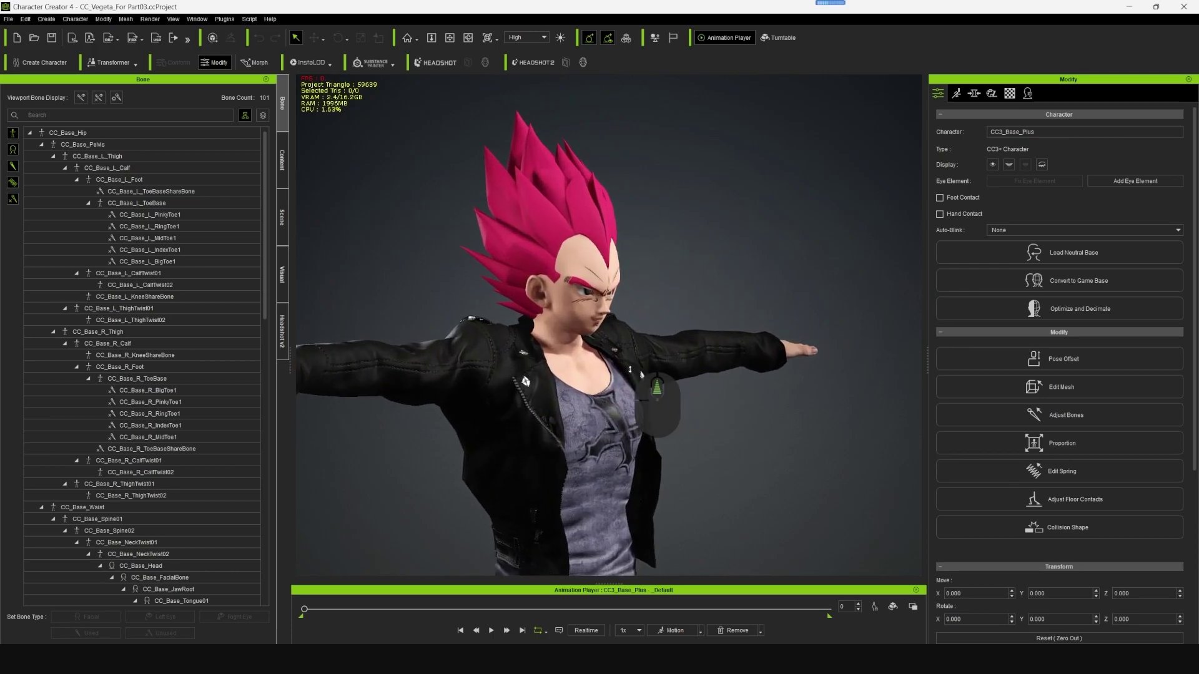
pyautogui.click(569, 155)
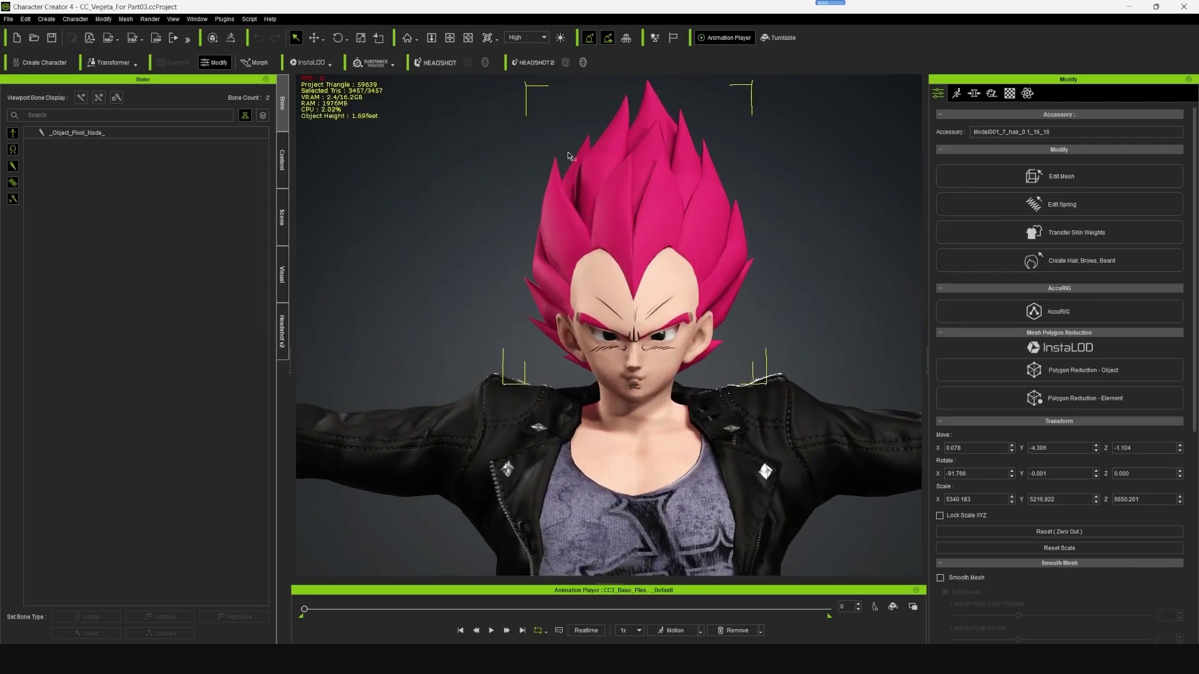
pyautogui.click(283, 160)
pyautogui.click(282, 215)
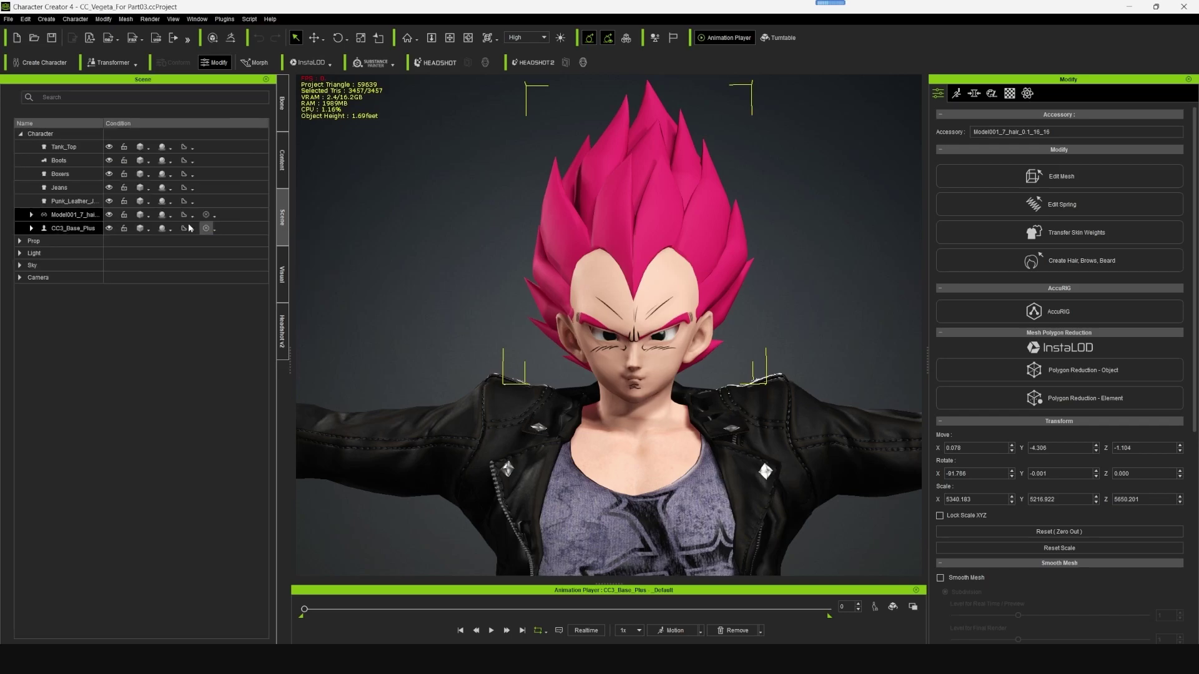
pyautogui.scroll(-3, 1072, 345)
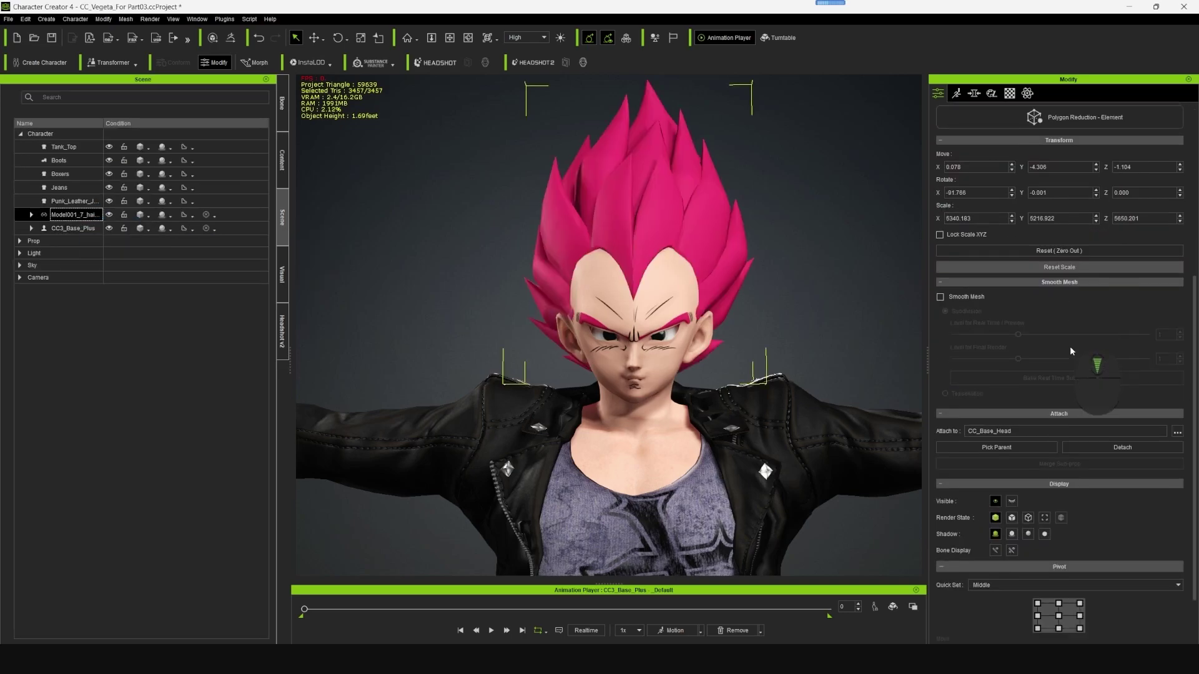
pyautogui.scroll(-2, 1072, 345)
pyautogui.click(1177, 364)
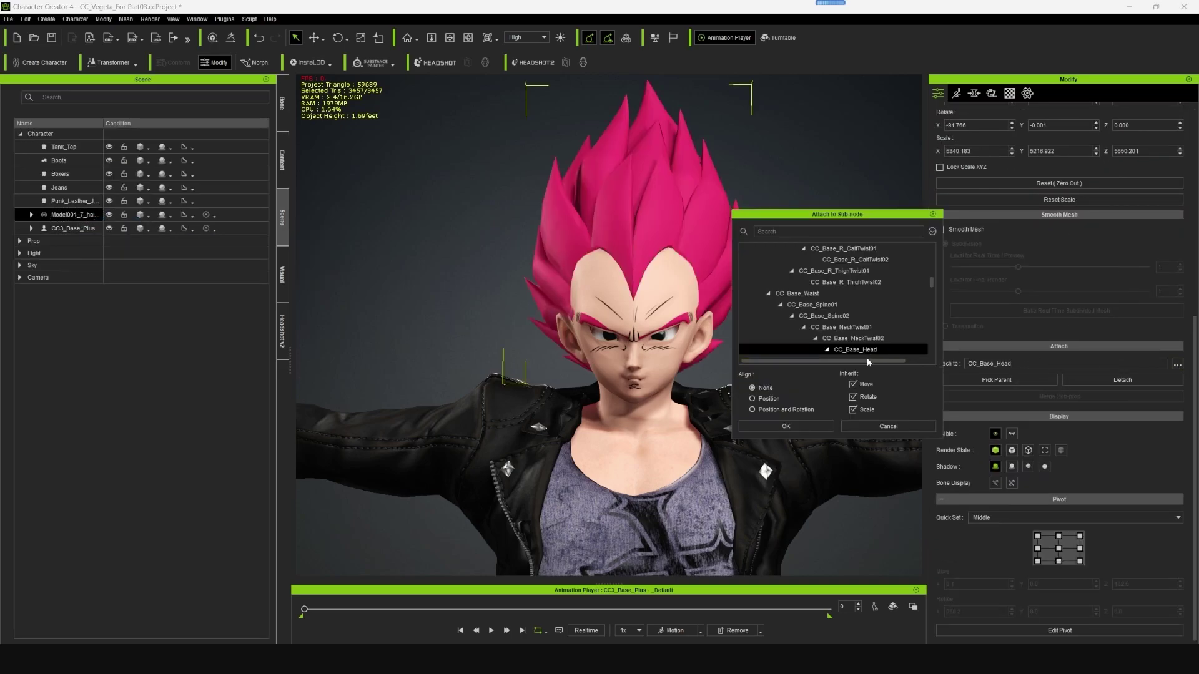
pyautogui.click(888, 426)
# Step: Select the CC_Base_Plus base character for export
pyautogui.keyDown('alt'); pyautogui.moveTo(862, 327); pyautogui.dragTo(720, 376, button='middle'); pyautogui.keyUp('alt')
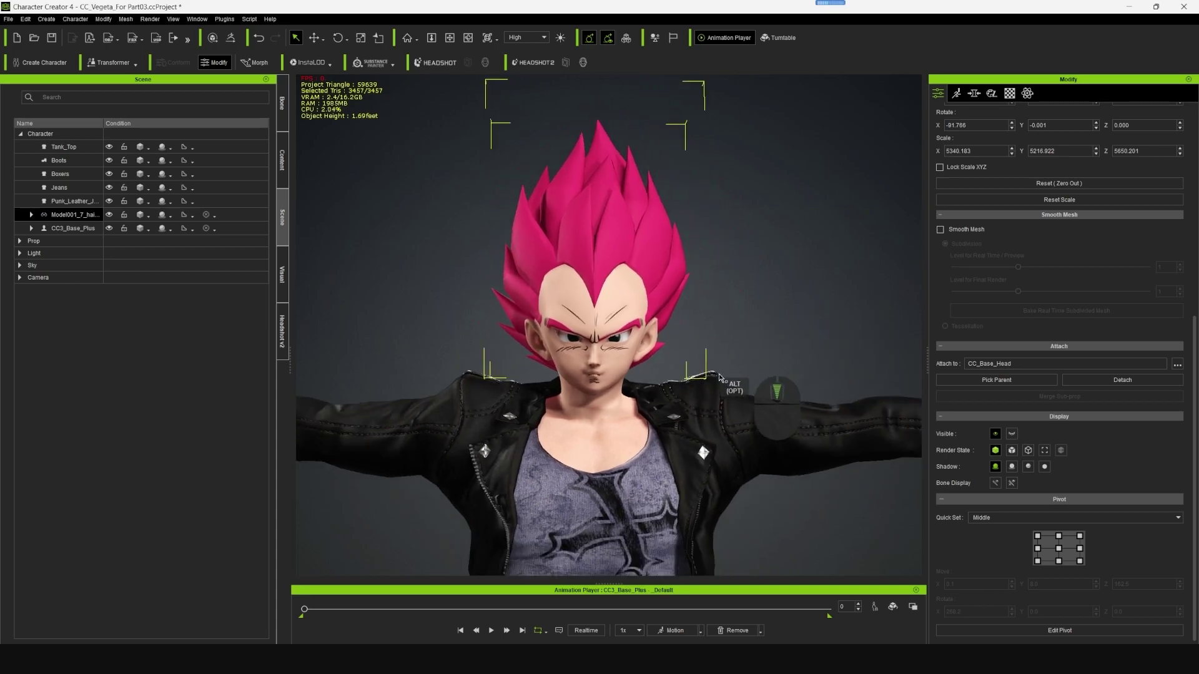
pyautogui.click(614, 433)
pyautogui.scroll(-2, 613, 434)
pyautogui.scroll(-2, 657, 417)
pyautogui.scroll(-2, 679, 402)
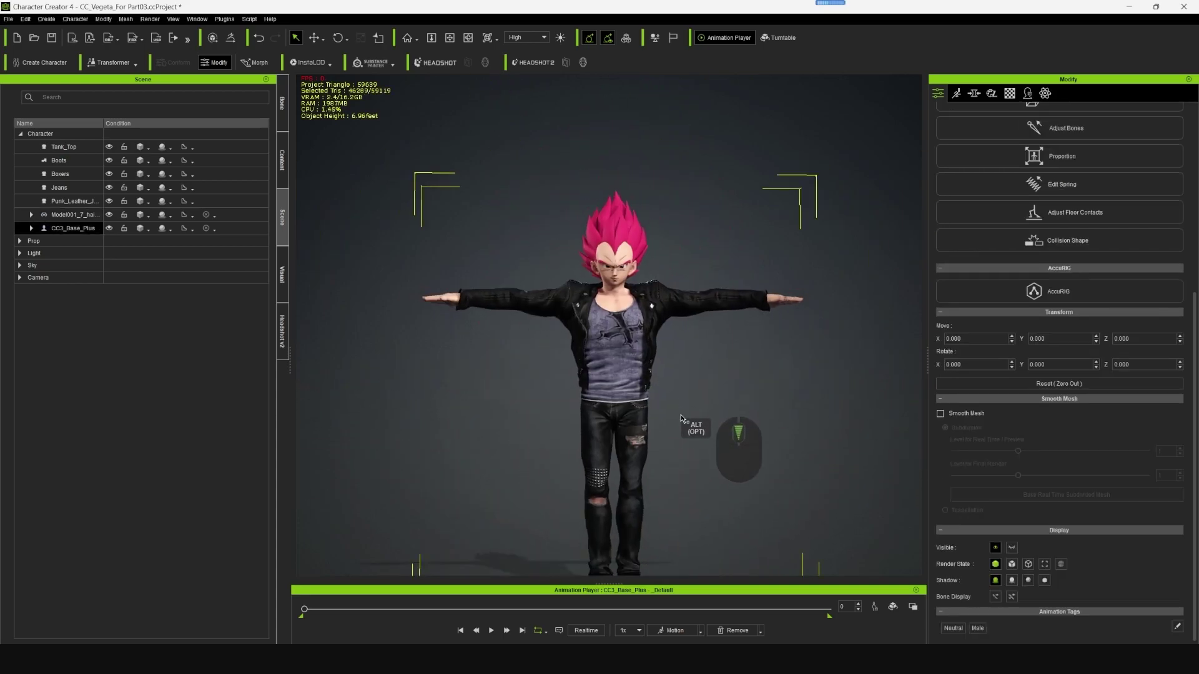
pyautogui.scroll(-3, 681, 416)
pyautogui.scroll(-2, 689, 427)
pyautogui.click(777, 403)
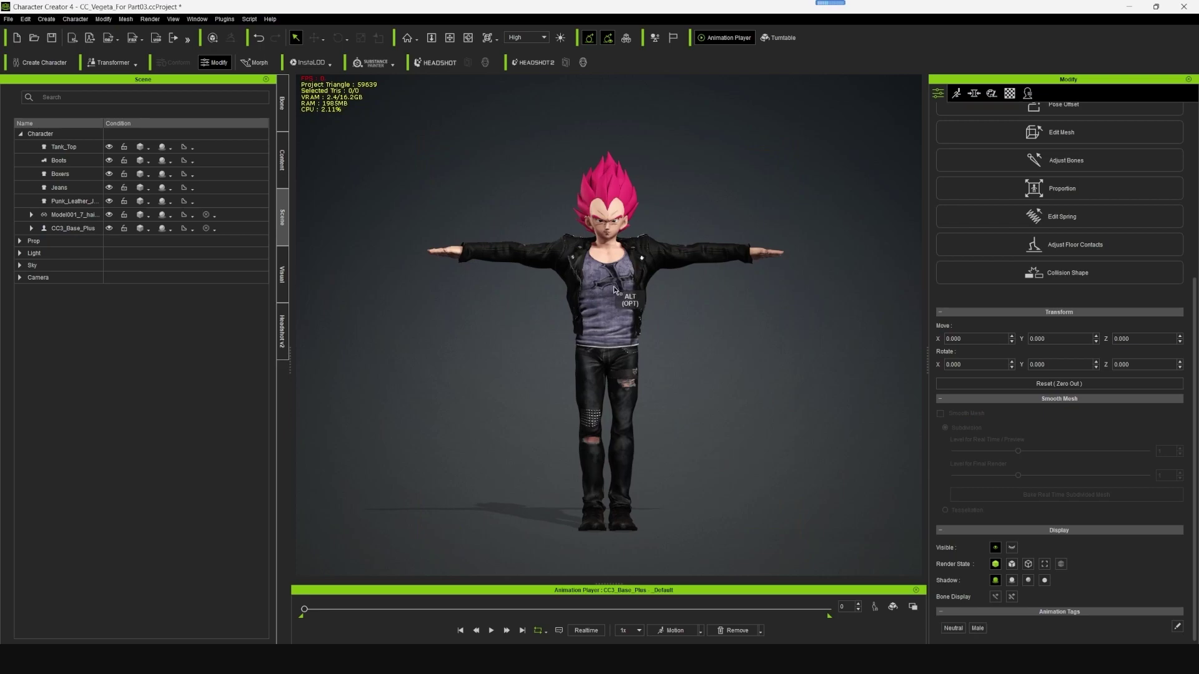
pyautogui.click(579, 279)
# Step: Set up a Clothed Character FBX export with the Blender preset, Mesh only, and T-Pose
pyautogui.click(7, 20)
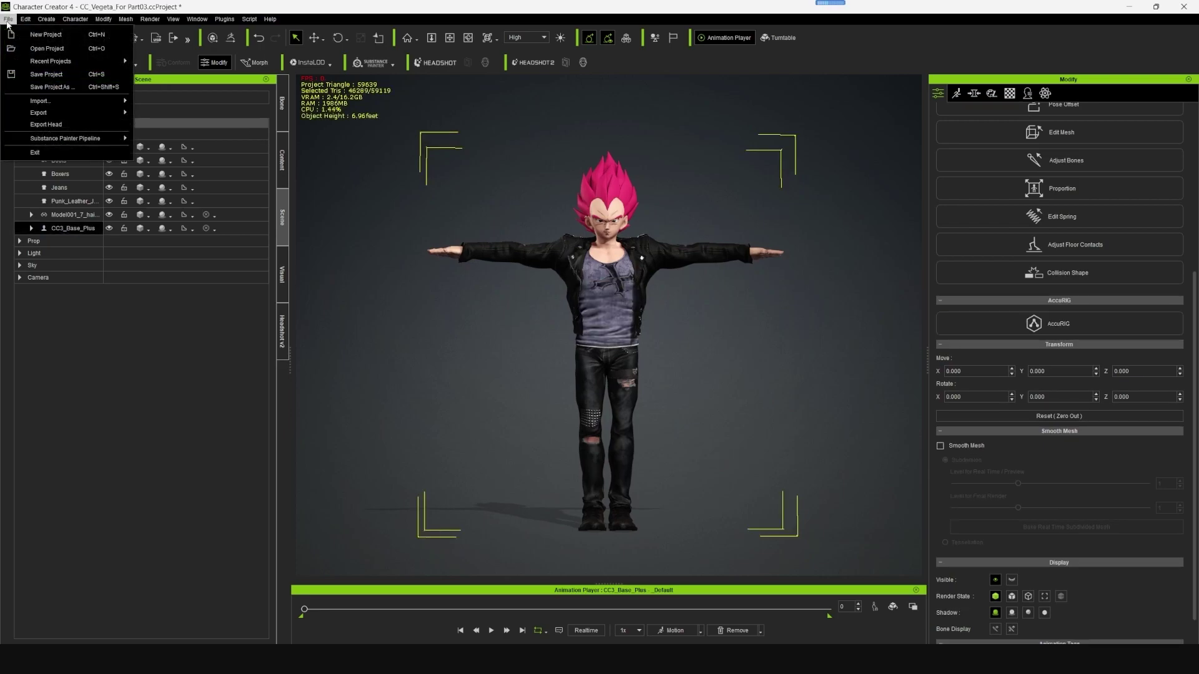
pyautogui.moveTo(39, 112)
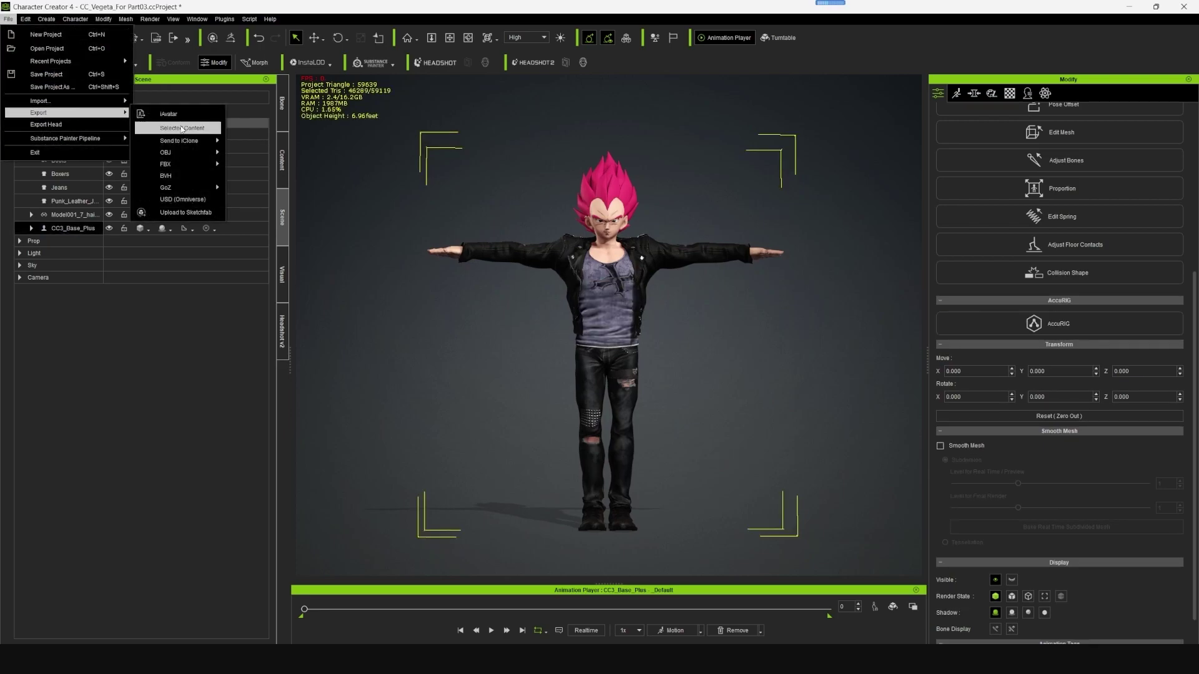
pyautogui.moveTo(178, 164)
pyautogui.click(272, 161)
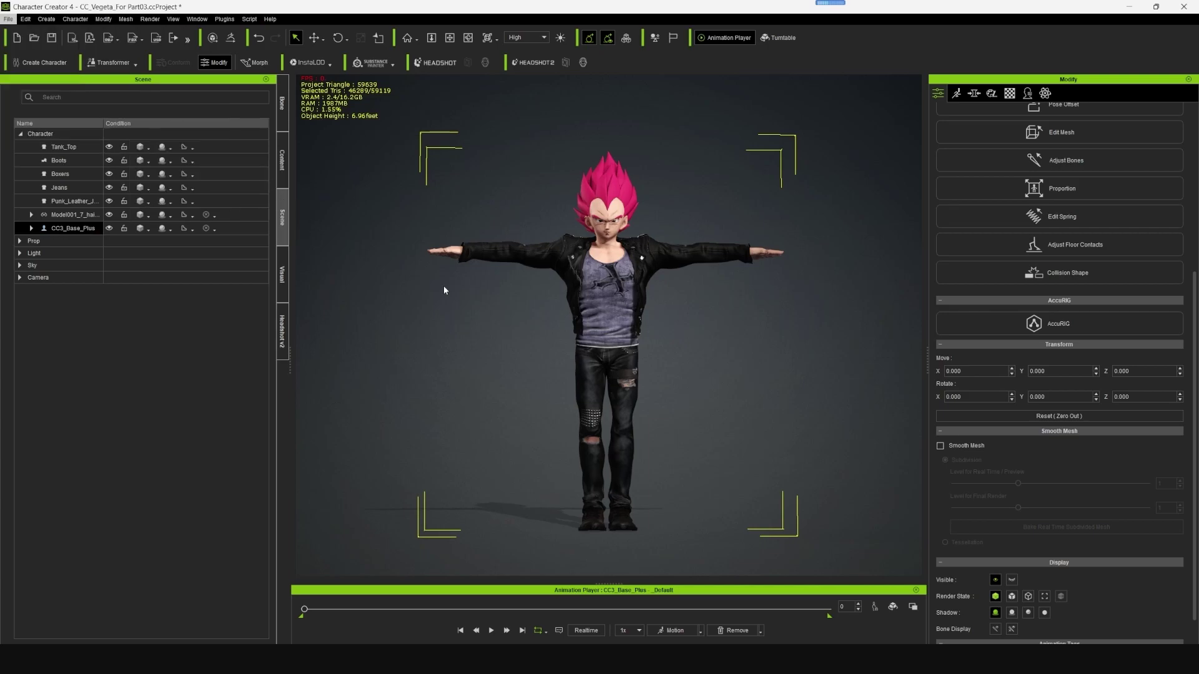
pyautogui.click(521, 155)
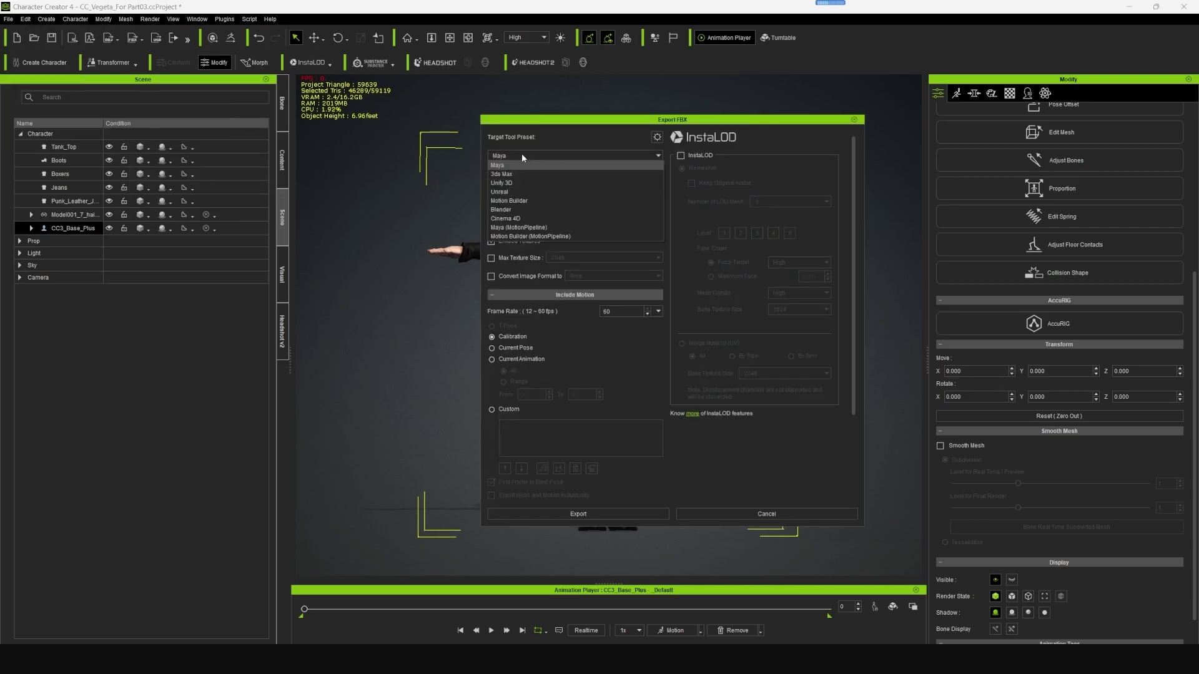
pyautogui.click(521, 211)
pyautogui.click(530, 189)
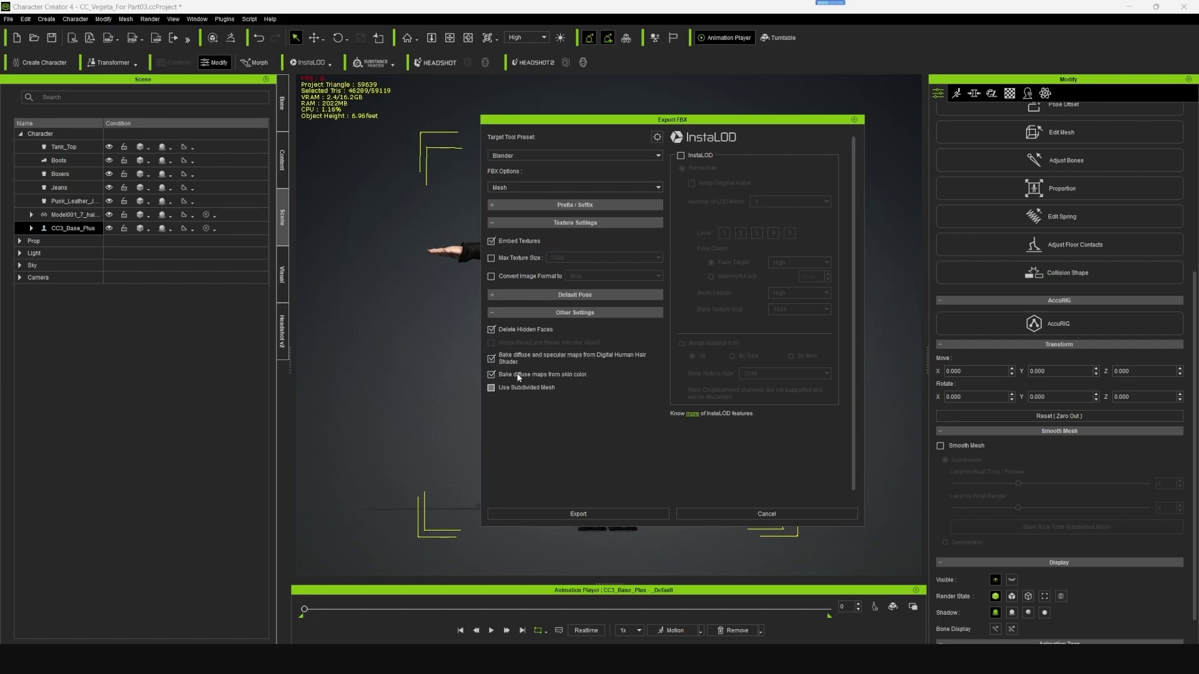
pyautogui.click(530, 294)
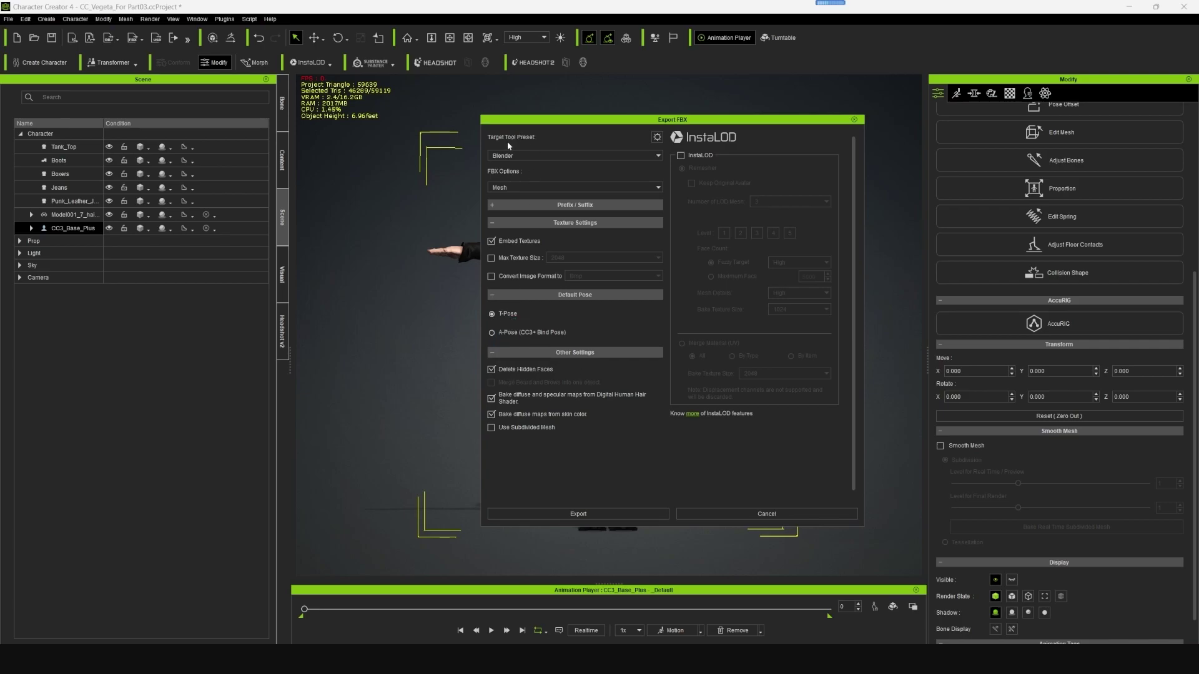
# Step: Save the export as CC_Humanoid in a new Vegeta_Hair_Rig folder
pyautogui.click(573, 514)
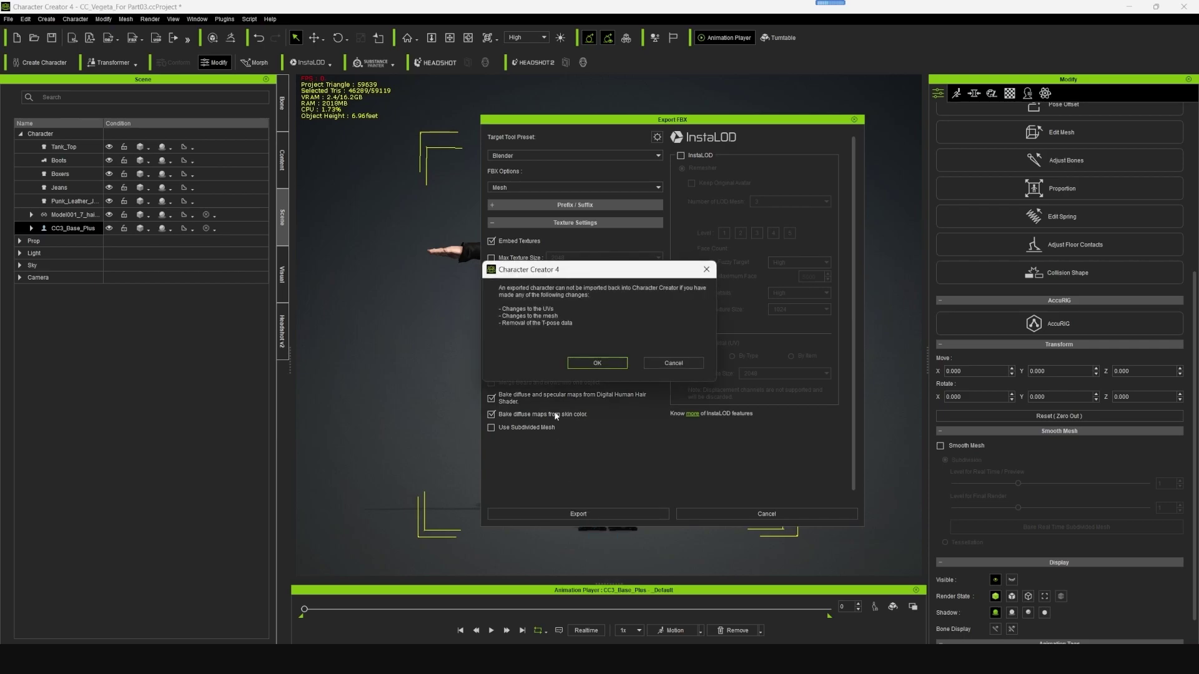
pyautogui.click(597, 363)
pyautogui.write('a_Hair_Rig')
pyautogui.press('Return')
pyautogui.press('Return')
pyautogui.write('CC_')
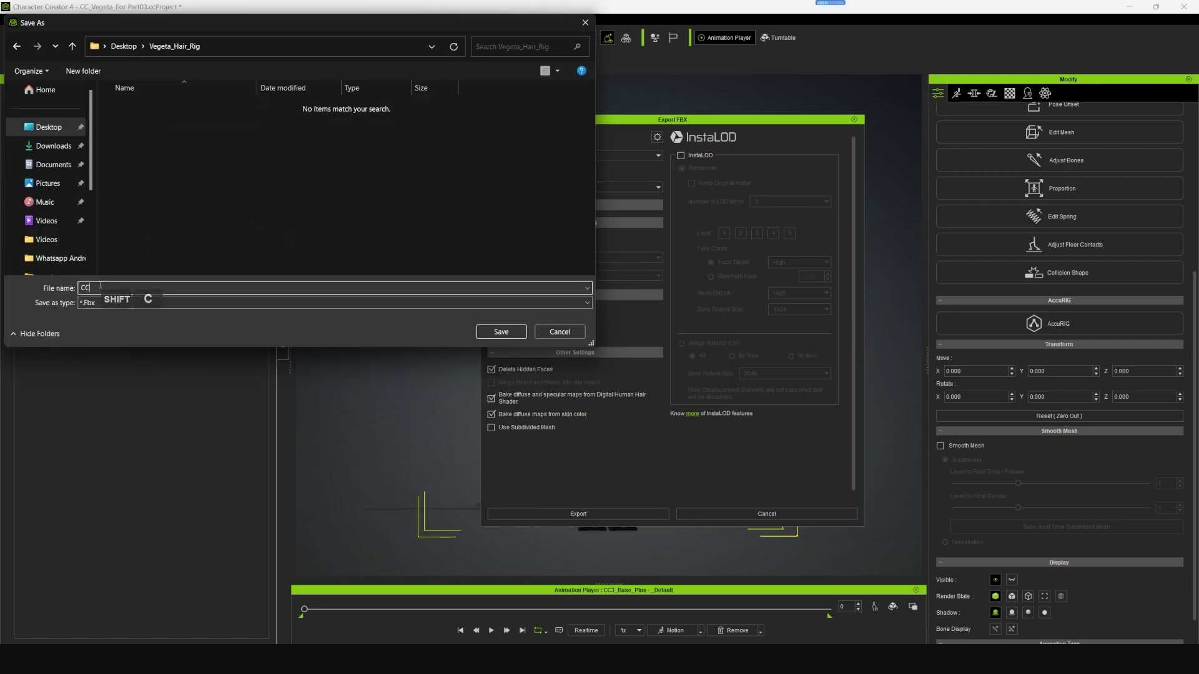
pyautogui.write('Humanoid_Convert')
pyautogui.click(490, 333)
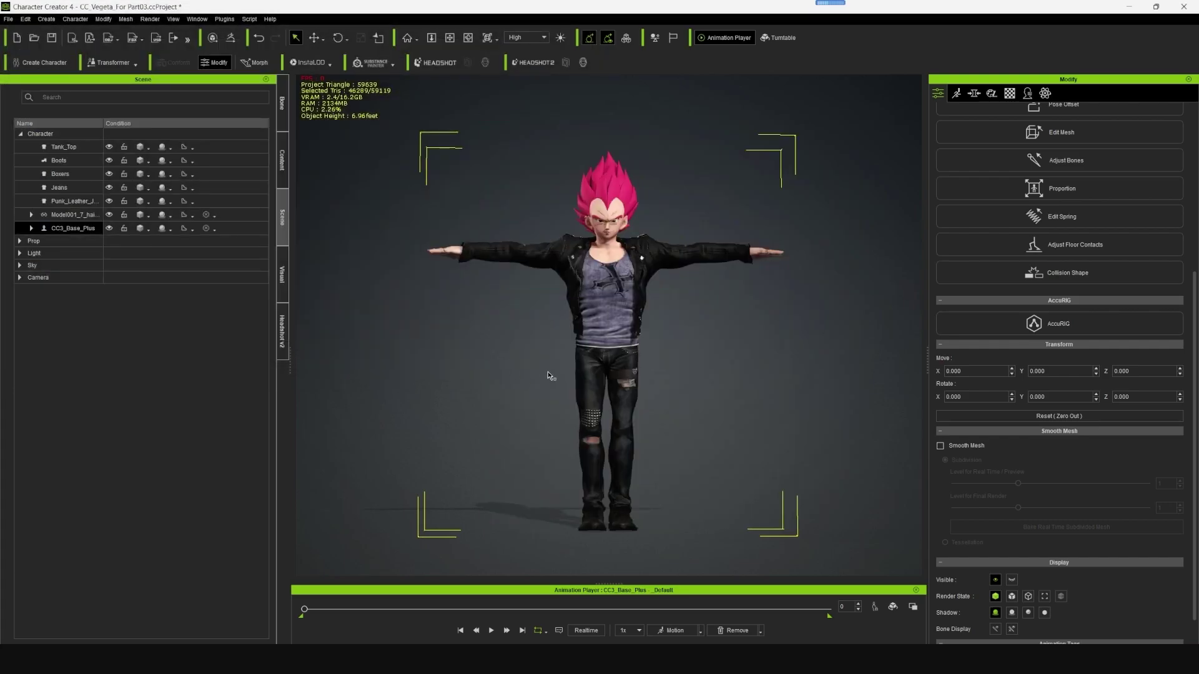
# Step: Start a new project and open the exported FBX from Vegeta_Hair_Rig
pyautogui.click(8, 20)
pyautogui.moveTo(40, 101)
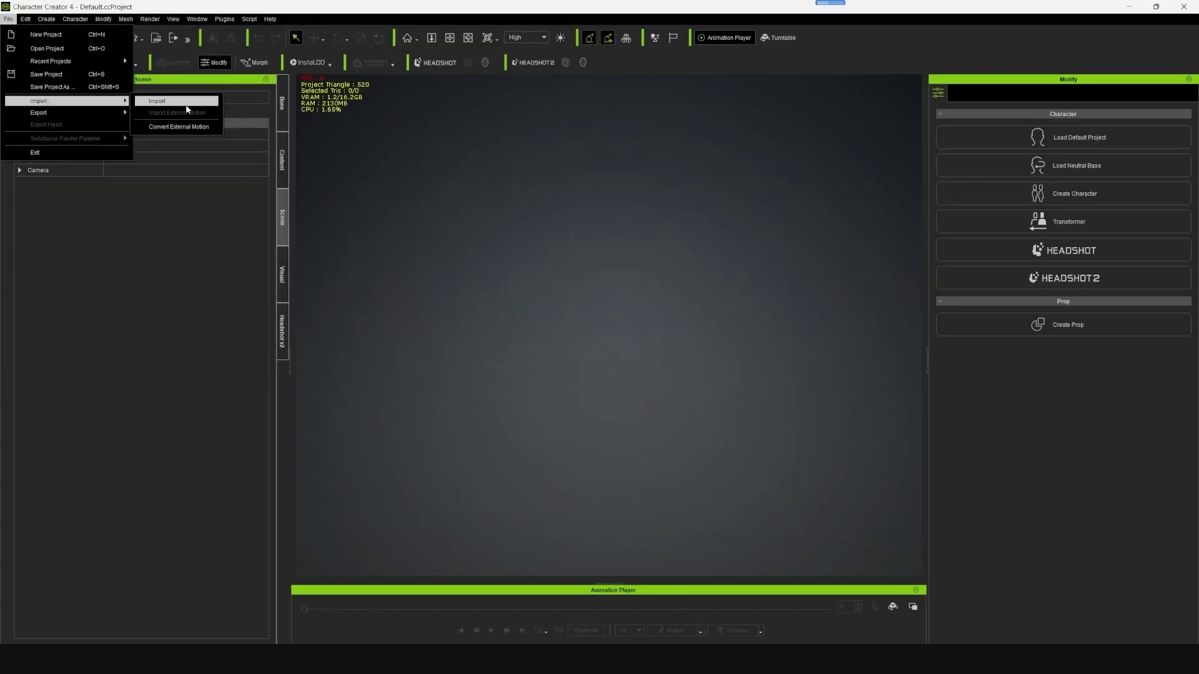
pyautogui.click(188, 108)
pyautogui.doubleClick(144, 145)
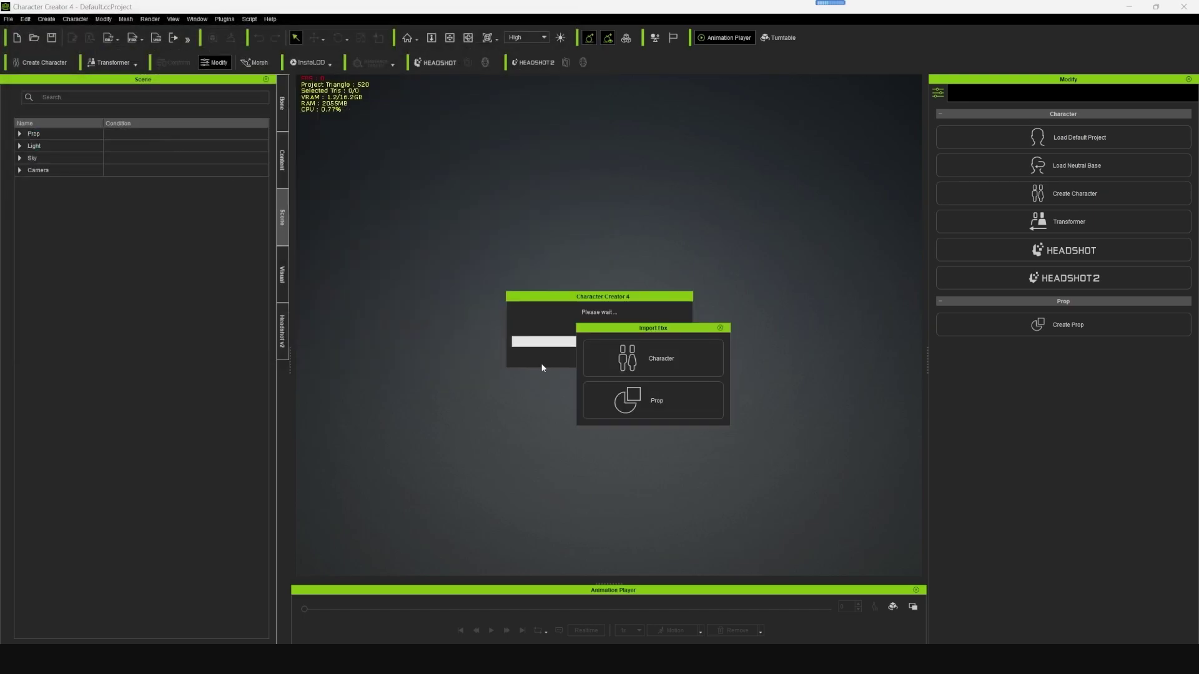
# Step: Import it as a Humanoid character, converted with the actorBuild profile
pyautogui.click(676, 367)
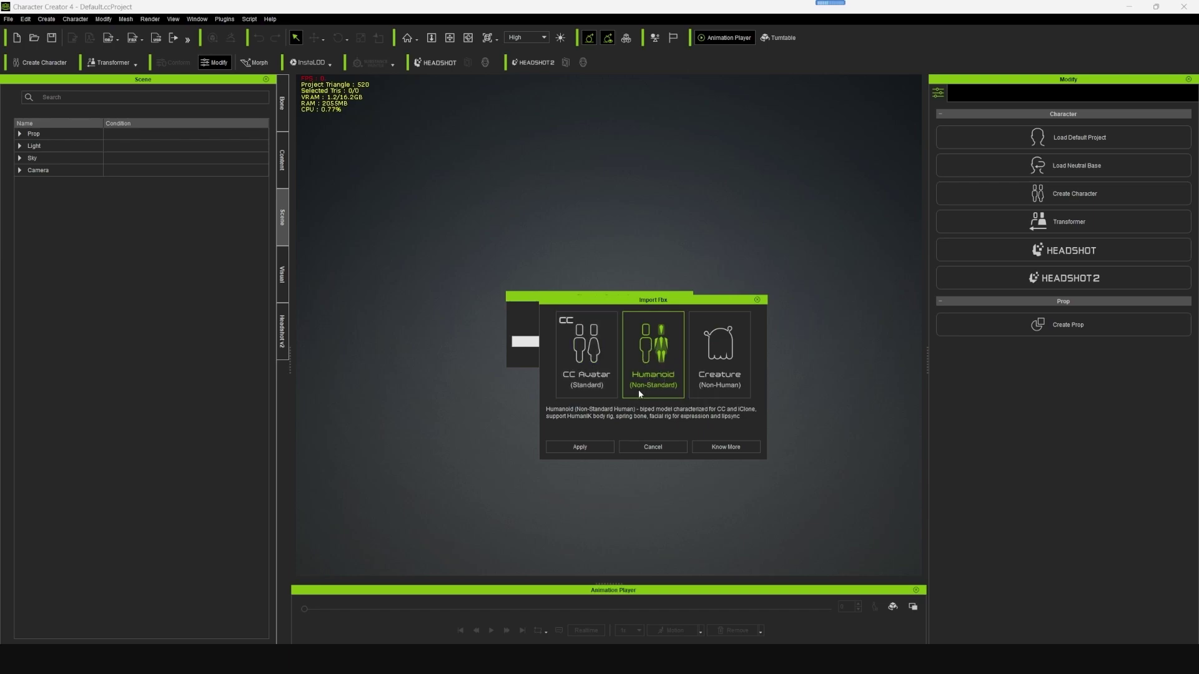
pyautogui.click(580, 446)
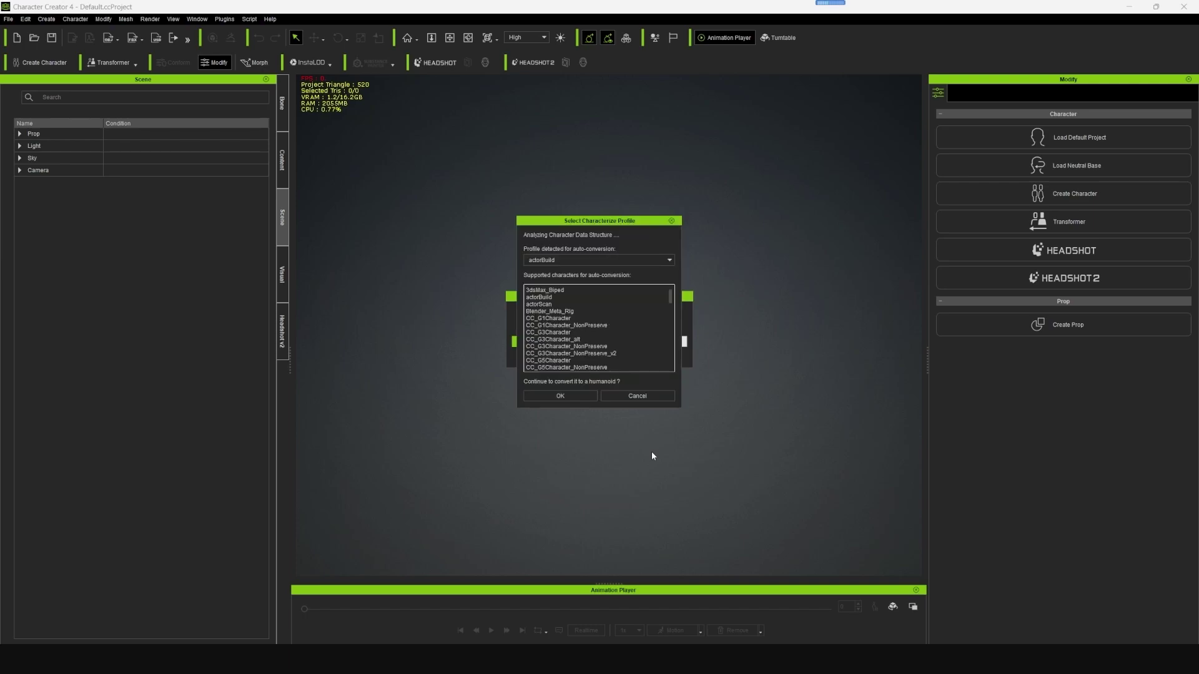
pyautogui.click(574, 260)
pyautogui.click(575, 268)
pyautogui.click(637, 397)
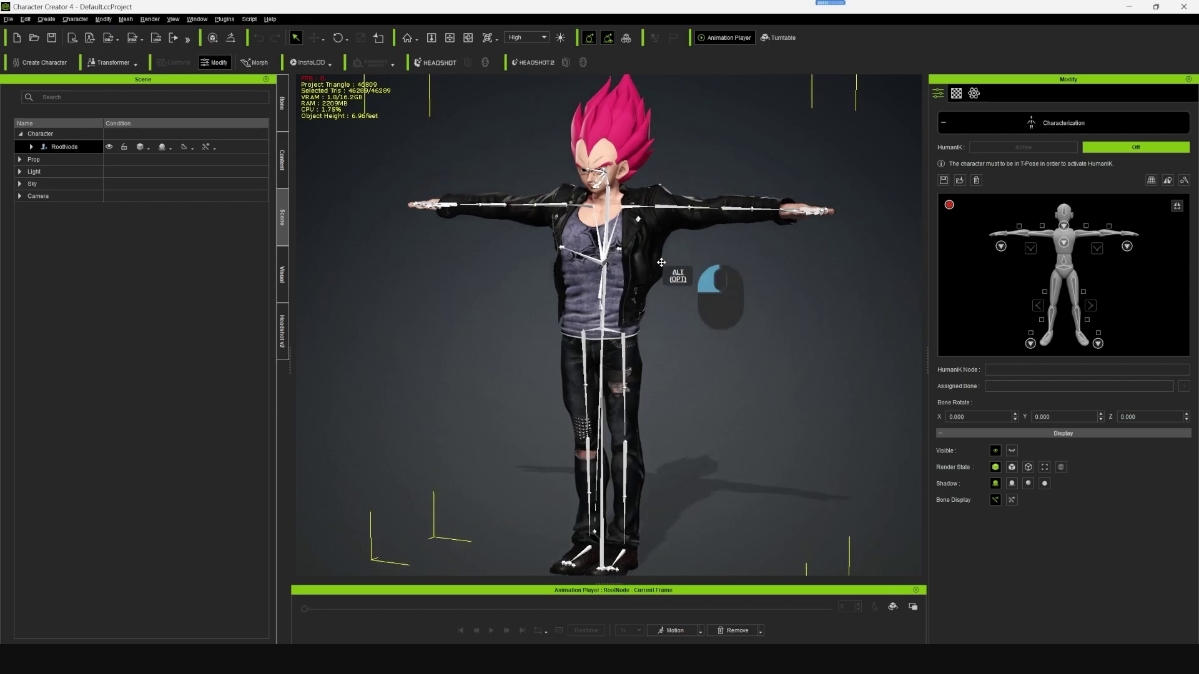
# Step: Assign the head and waist bones and auto-assign the symmetrical bones
pyautogui.keyDown('alt'); pyautogui.moveTo(676, 275); pyautogui.dragTo(870, 321); pyautogui.keyUp('alt')
pyautogui.scroll(5, 724, 391)
pyautogui.keyDown('alt'); pyautogui.moveTo(724, 392); pyautogui.dragTo(666, 377); pyautogui.keyUp('alt')
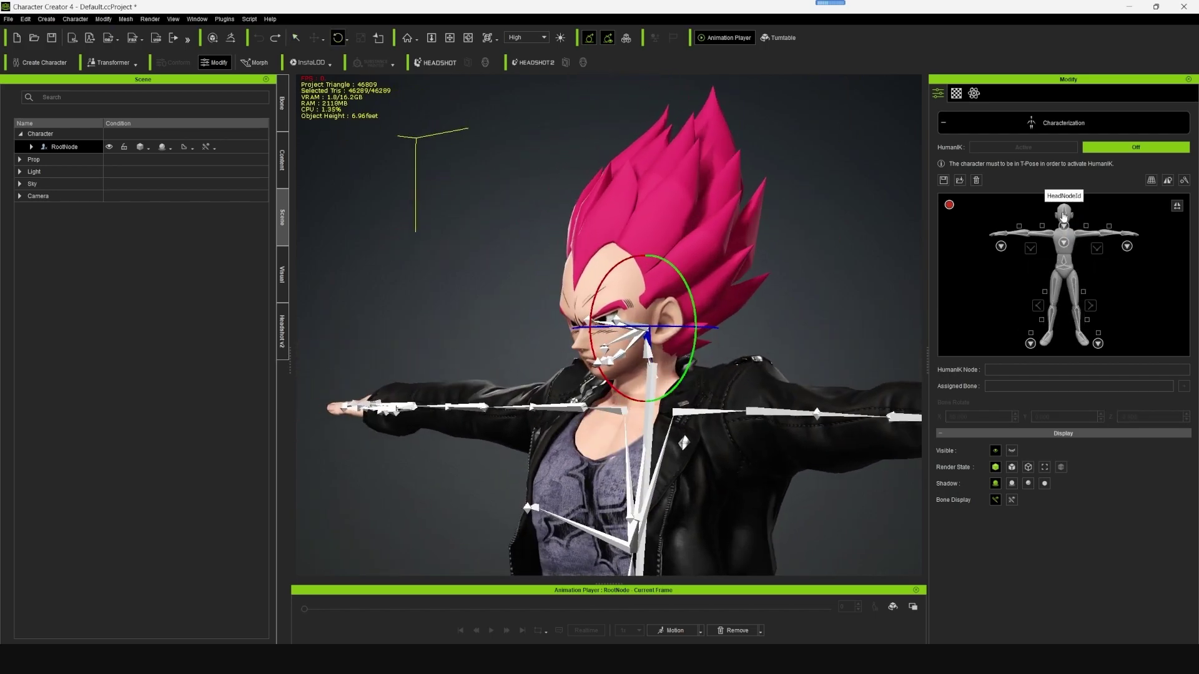
pyautogui.click(1063, 216)
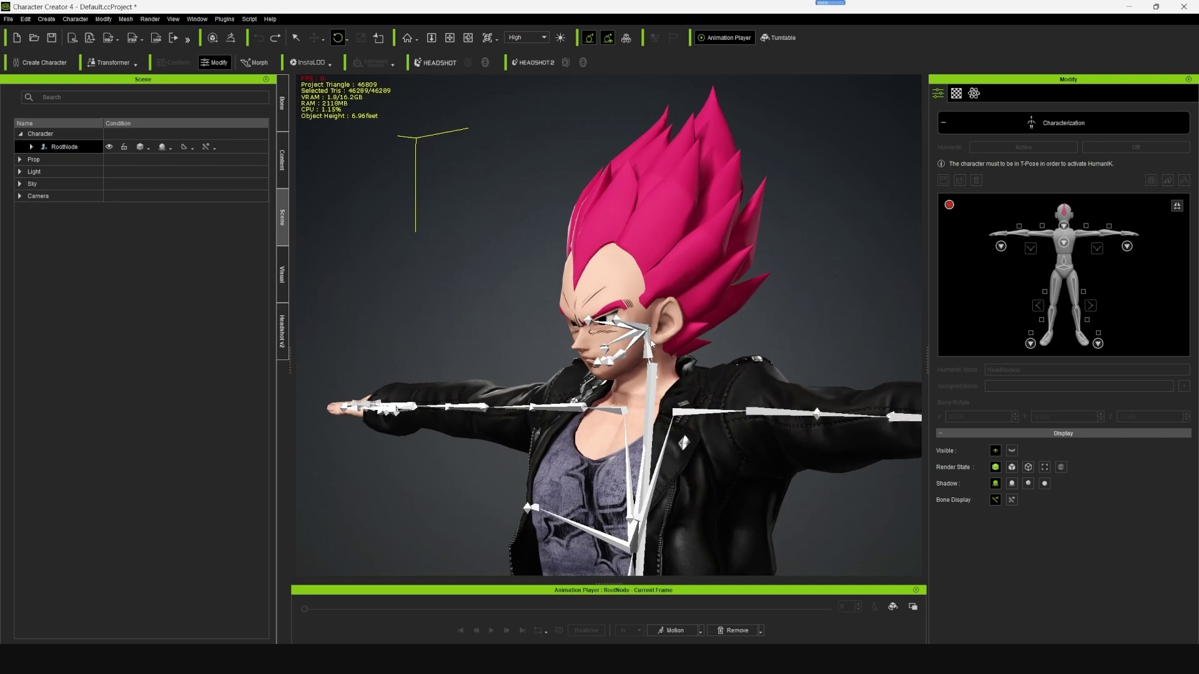
pyautogui.click(651, 341)
pyautogui.keyDown('alt'); pyautogui.moveTo(635, 351); pyautogui.dragTo(562, 356); pyautogui.keyUp('alt')
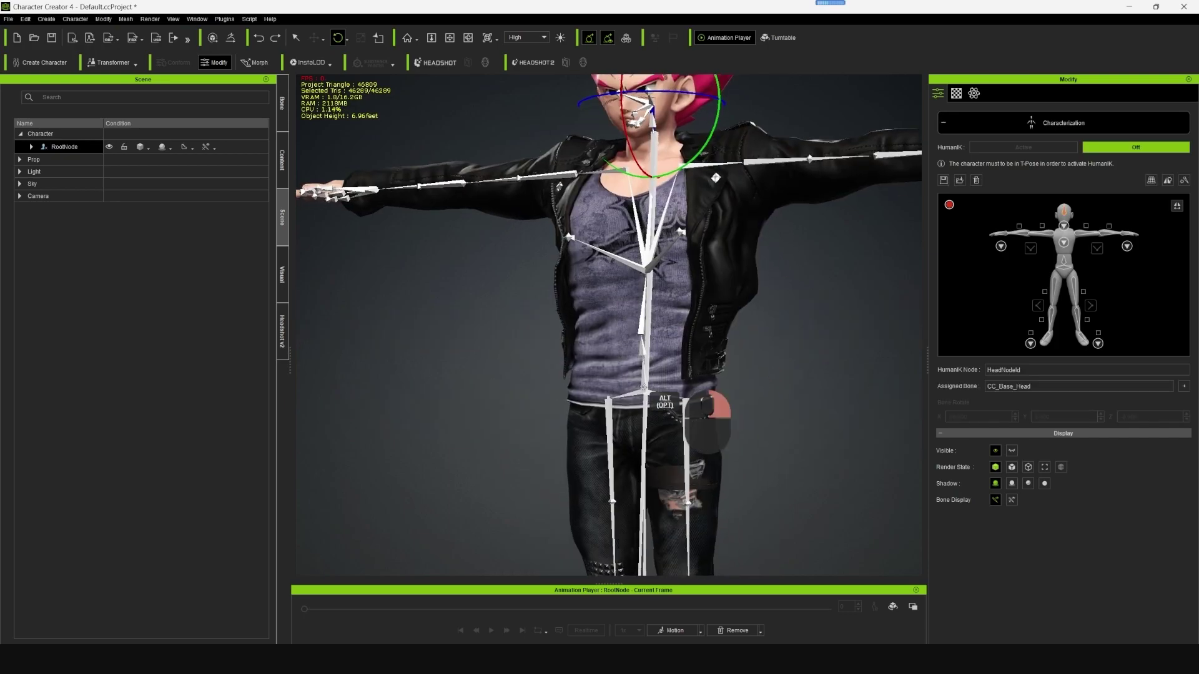
pyautogui.click(1063, 269)
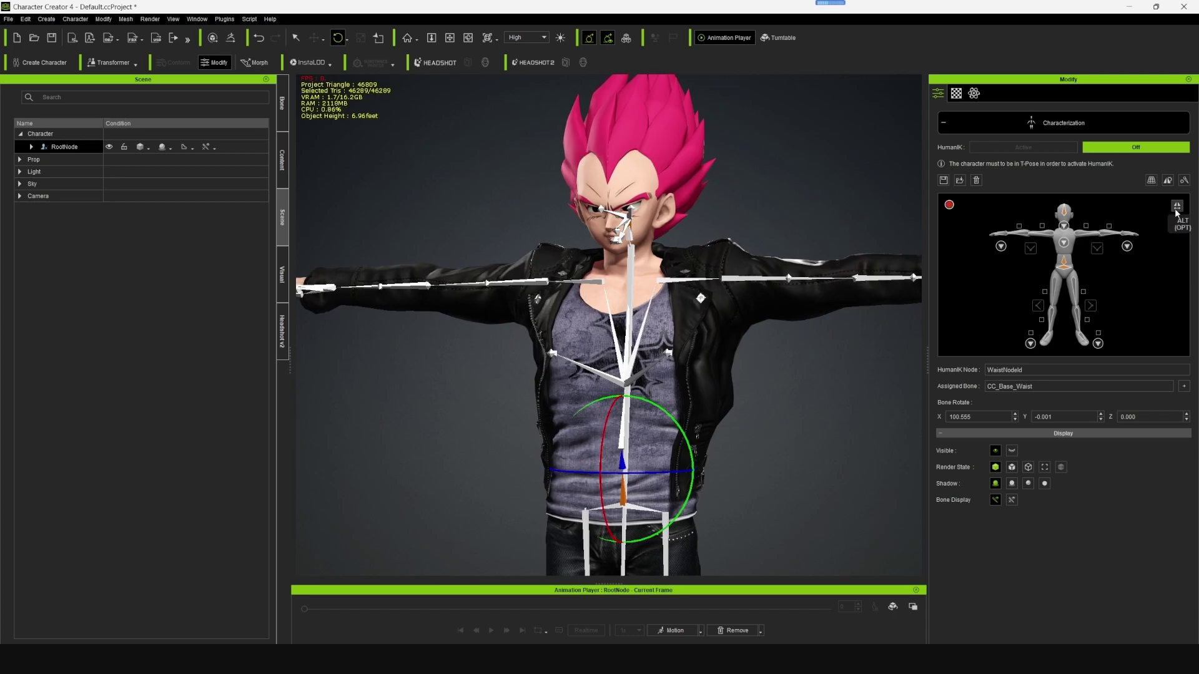
pyautogui.click(1177, 206)
# Step: Map the right shoulder, right elbow, foot and right wrist bones
pyautogui.keyDown('alt'); pyautogui.moveTo(723, 356); pyautogui.dragTo(572, 280); pyautogui.keyUp('alt')
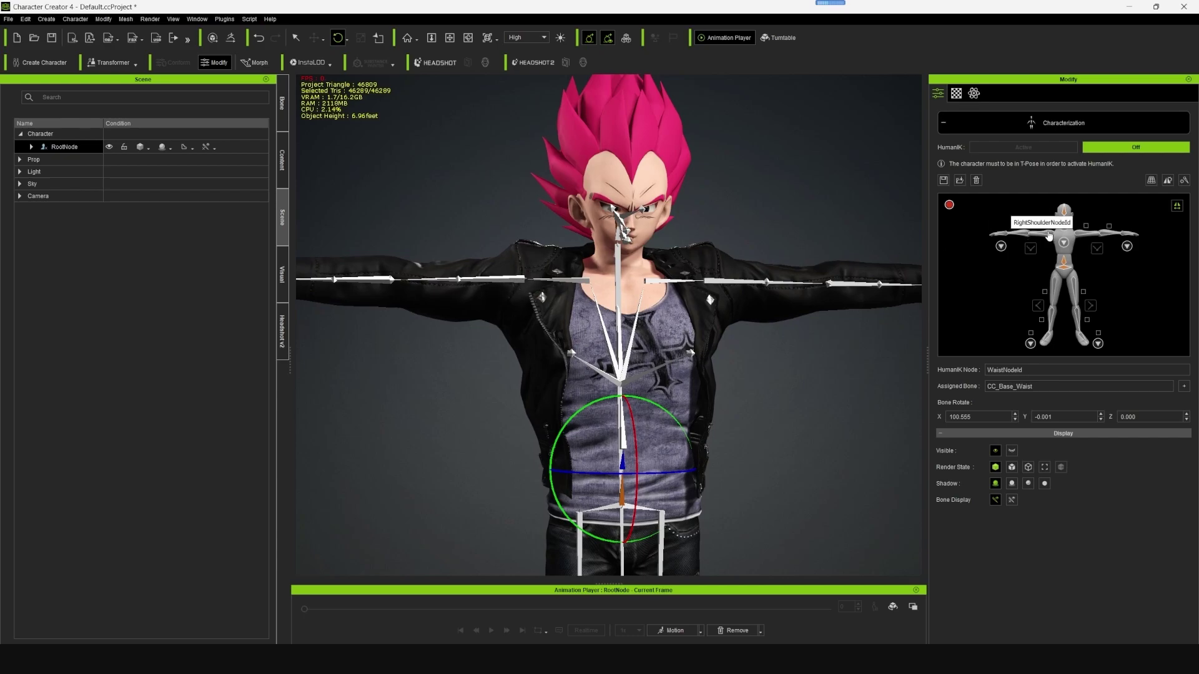
pyautogui.click(1049, 236)
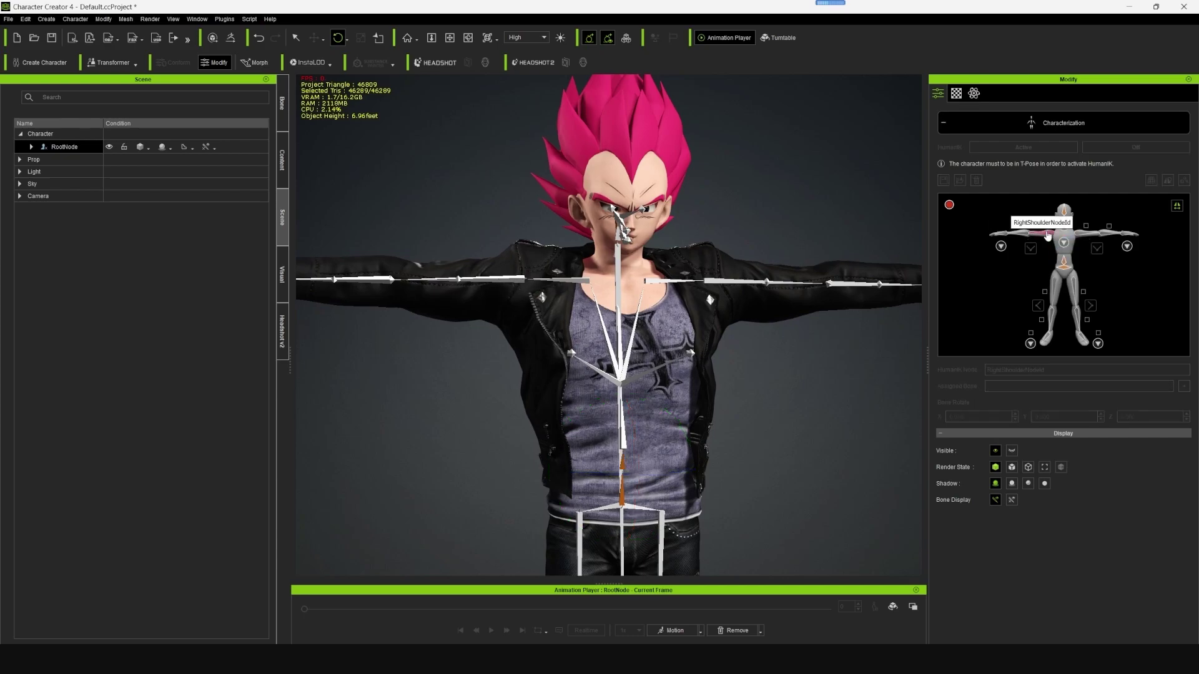
pyautogui.click(518, 283)
pyautogui.moveTo(762, 347)
pyautogui.keyDown('alt'); pyautogui.mouseDown()
pyautogui.moveTo(506, 422)
pyautogui.moveTo(666, 347)
pyautogui.mouseUp(); pyautogui.keyUp('alt')
pyautogui.scroll(-2, 505, 421)
pyautogui.click(666, 347)
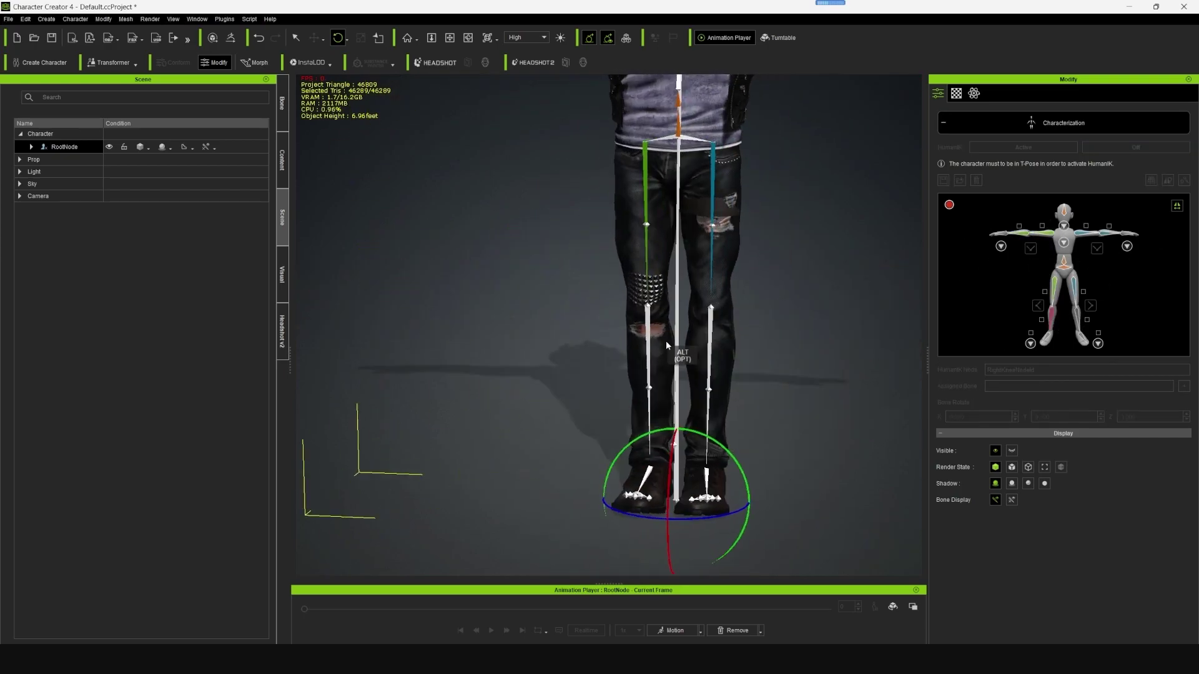
pyautogui.click(998, 233)
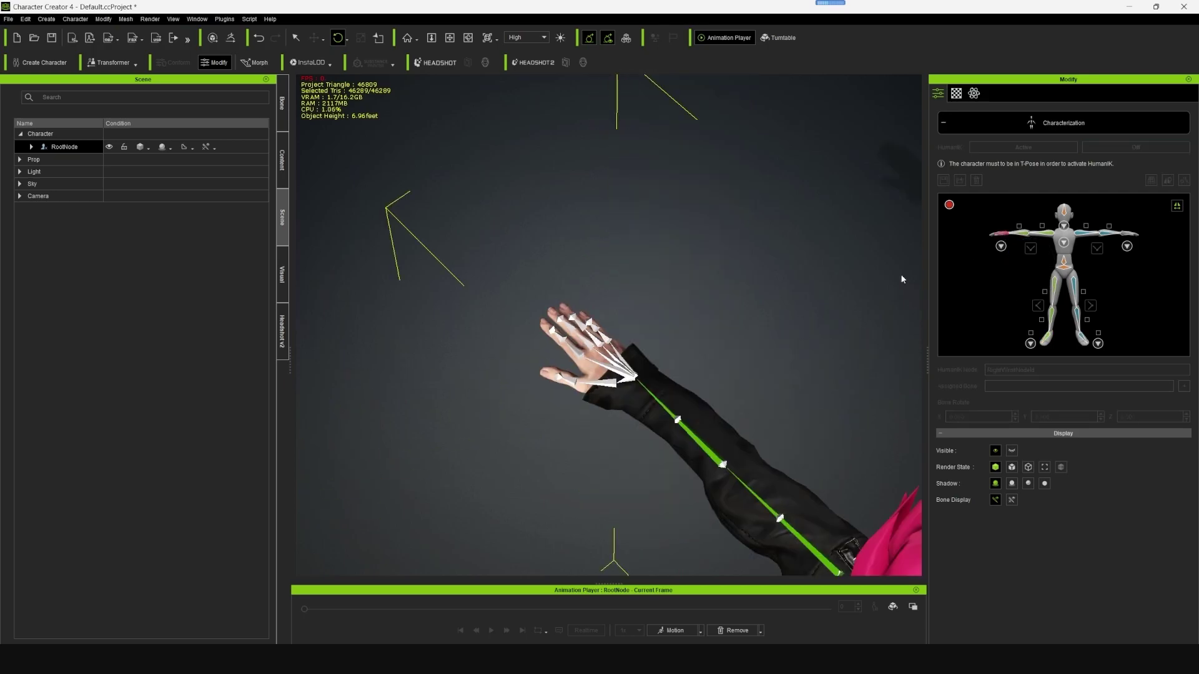
pyautogui.click(1002, 245)
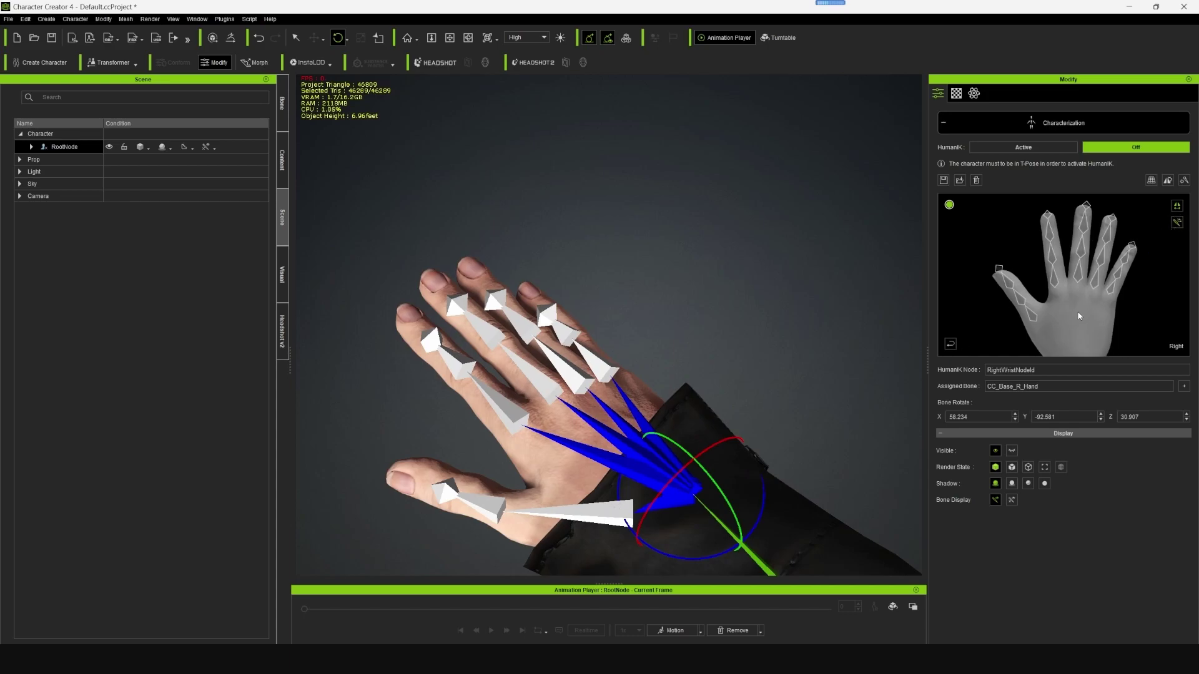
# Step: Assign the right index and pinky finger bases, then activate HumanIK
pyautogui.click(1054, 276)
pyautogui.click(1119, 267)
pyautogui.scroll(-3, 796, 293)
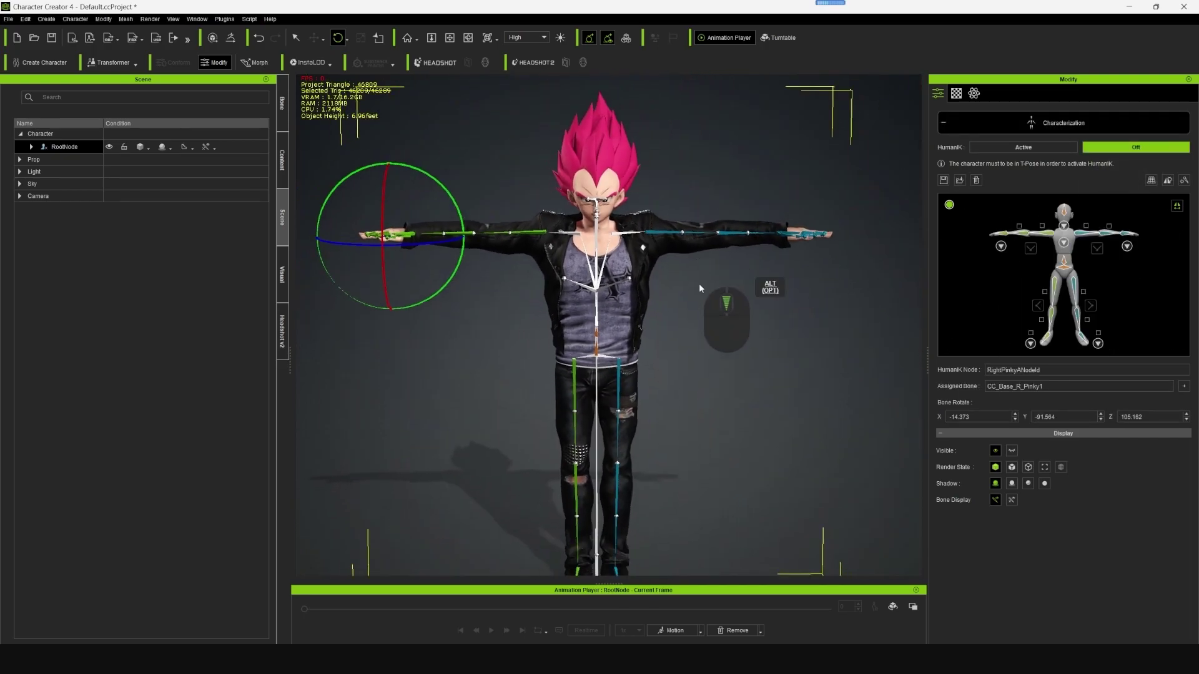
pyautogui.moveTo(700, 283)
pyautogui.keyDown('alt'); pyautogui.mouseDown(button='right')
pyautogui.moveTo(680, 288)
pyautogui.moveTo(732, 269)
pyautogui.mouseUp(button='right'); pyautogui.keyUp('alt')
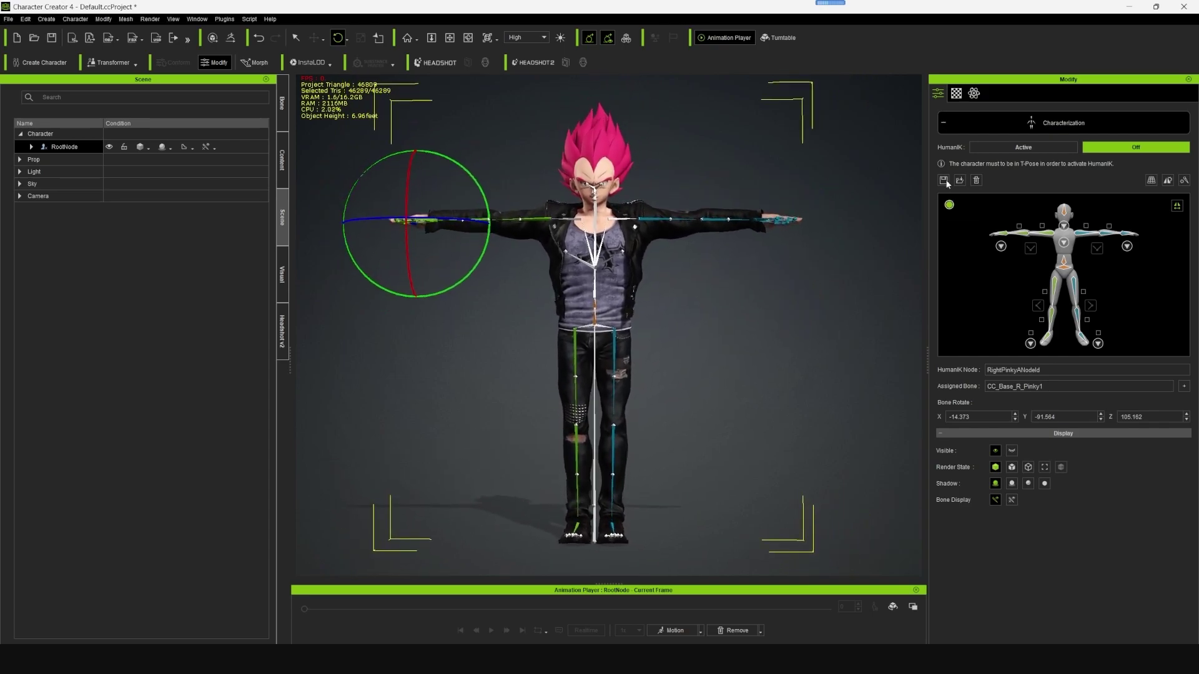
pyautogui.click(1016, 148)
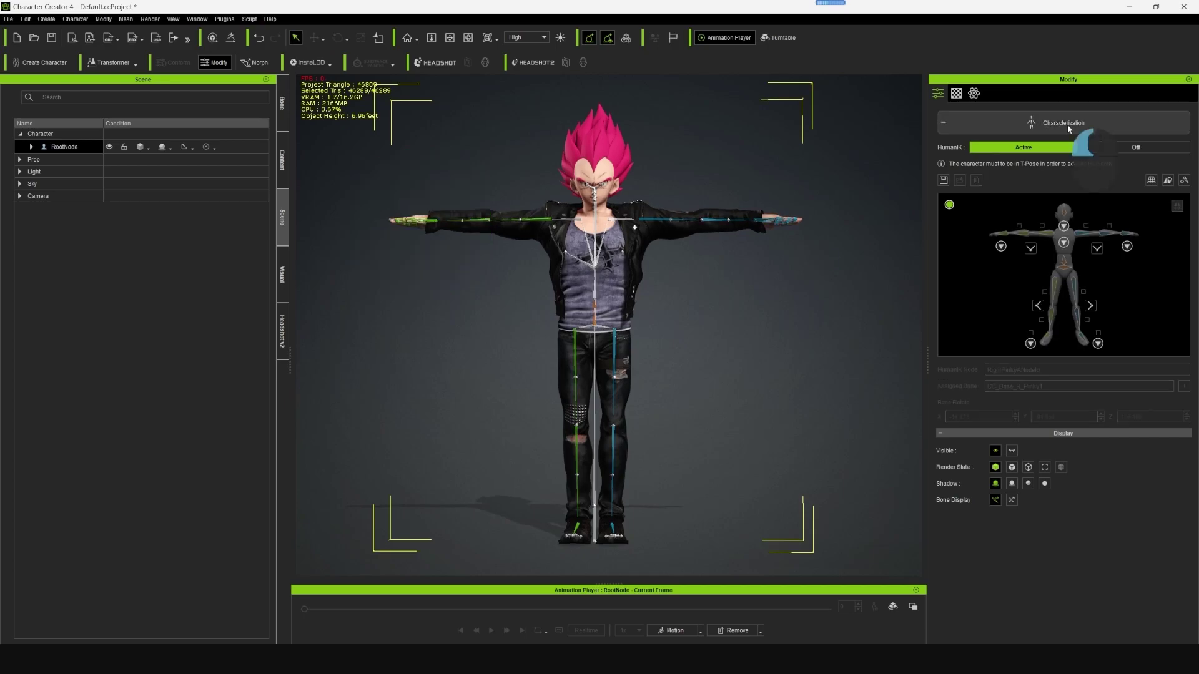
pyautogui.keyDown('alt'); pyautogui.moveTo(756, 314); pyautogui.dragTo(756, 306, button='middle'); pyautogui.keyUp('alt')
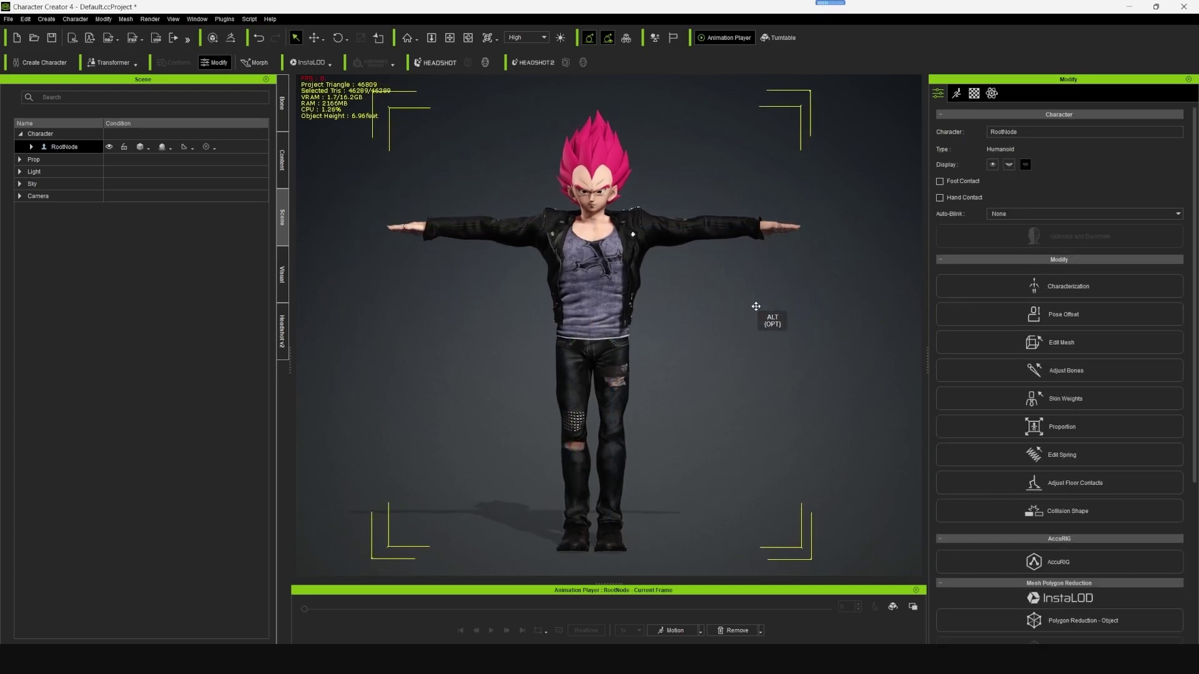
# Step: Start a Save As, then create and open a new OpenPlugin folder in Bin64
pyautogui.hotkey('ctrl', 'shift', 's')
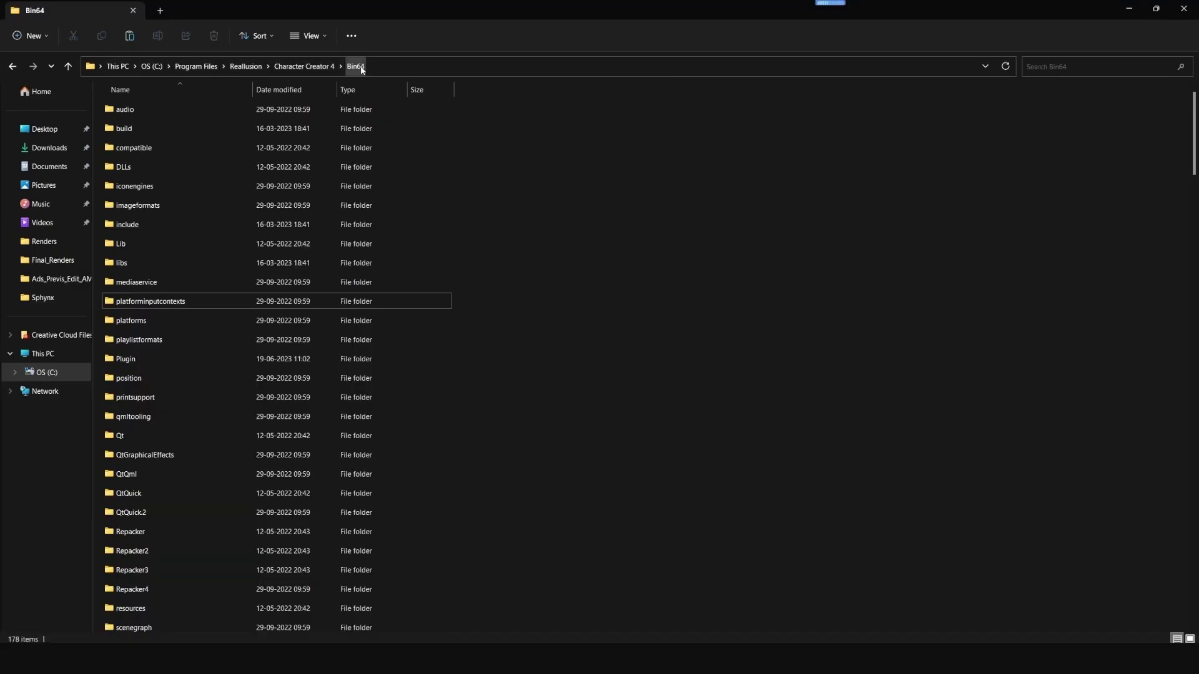
pyautogui.rightClick(560, 228)
pyautogui.moveTo(595, 321)
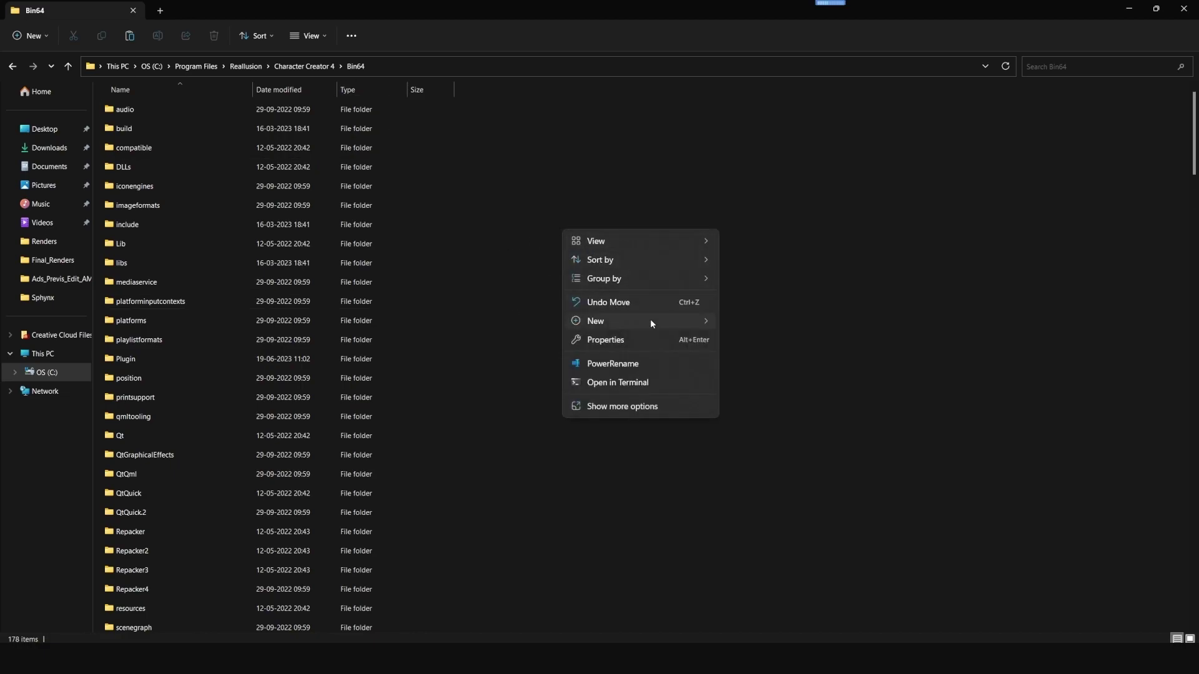
pyautogui.click(744, 327)
pyautogui.click(582, 372)
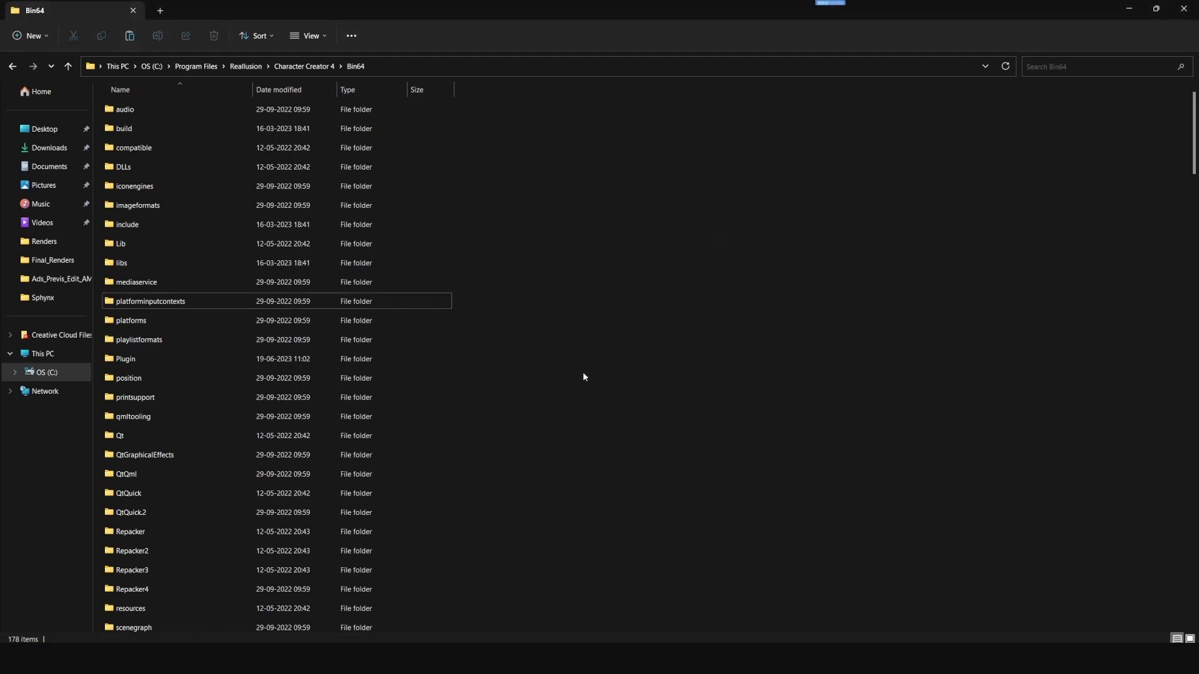
pyautogui.write('Open')
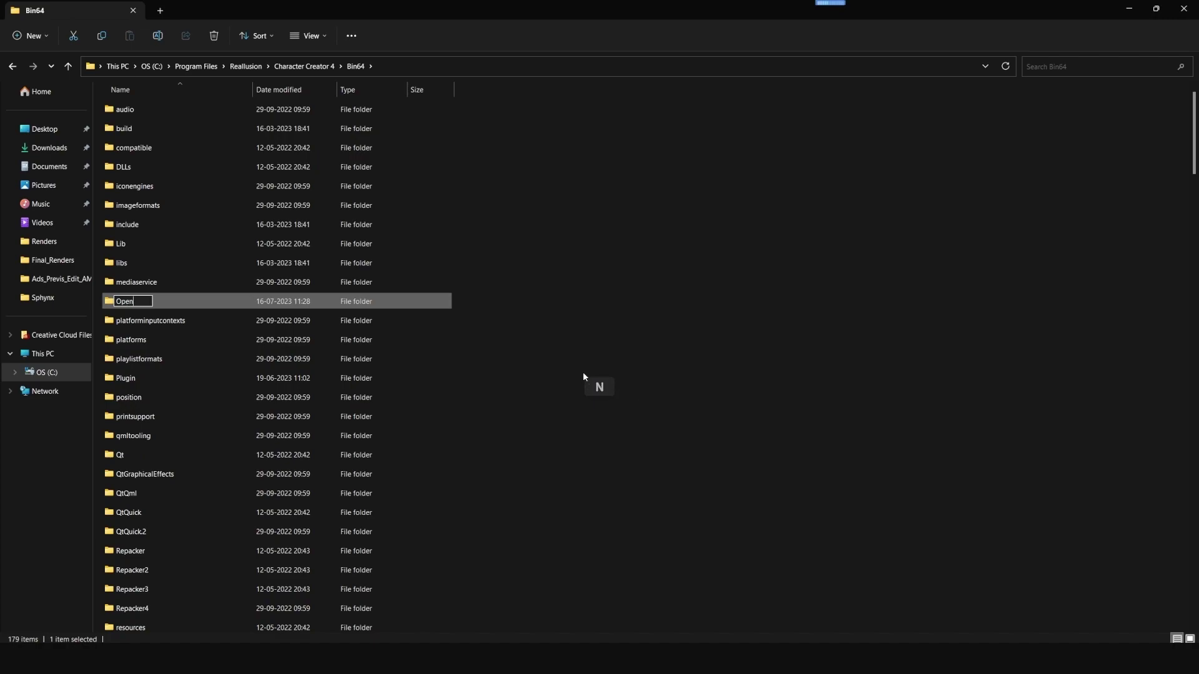
pyautogui.write('Plugin')
pyautogui.press('Return')
pyautogui.press('Return')
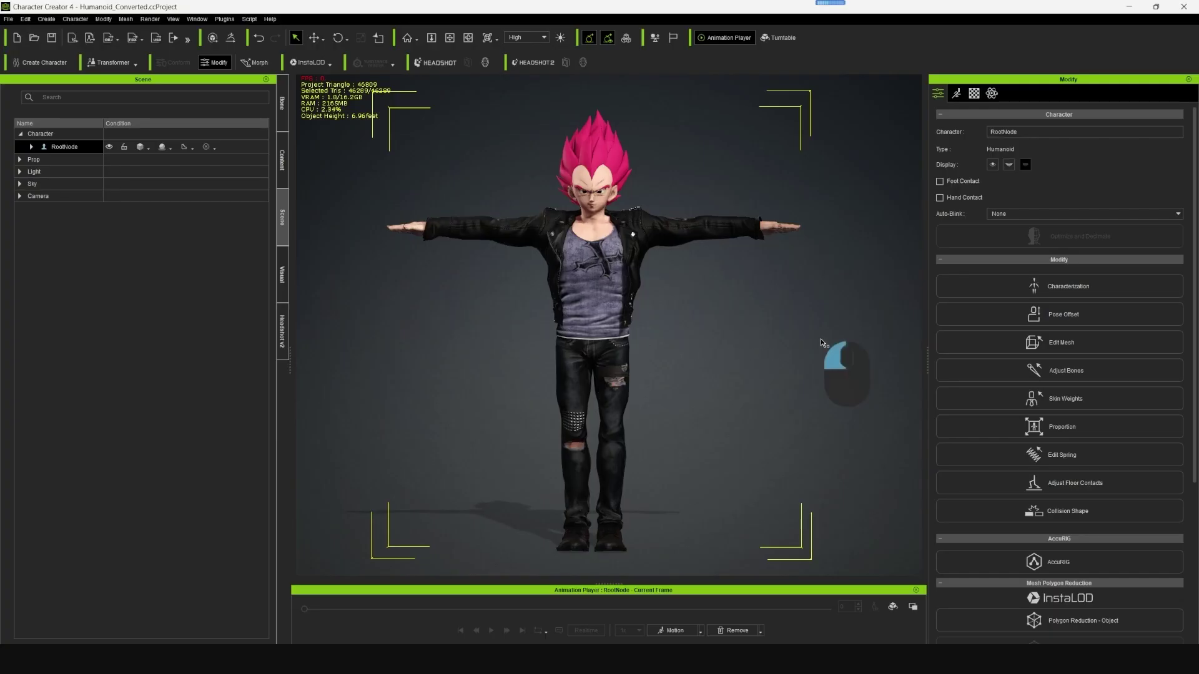
# Step: Run the Blender Pipeline character export with Current Pose, saving into Vegeta_Hair_Rig
pyautogui.moveTo(709, 322); pyautogui.dragTo(721, 341)
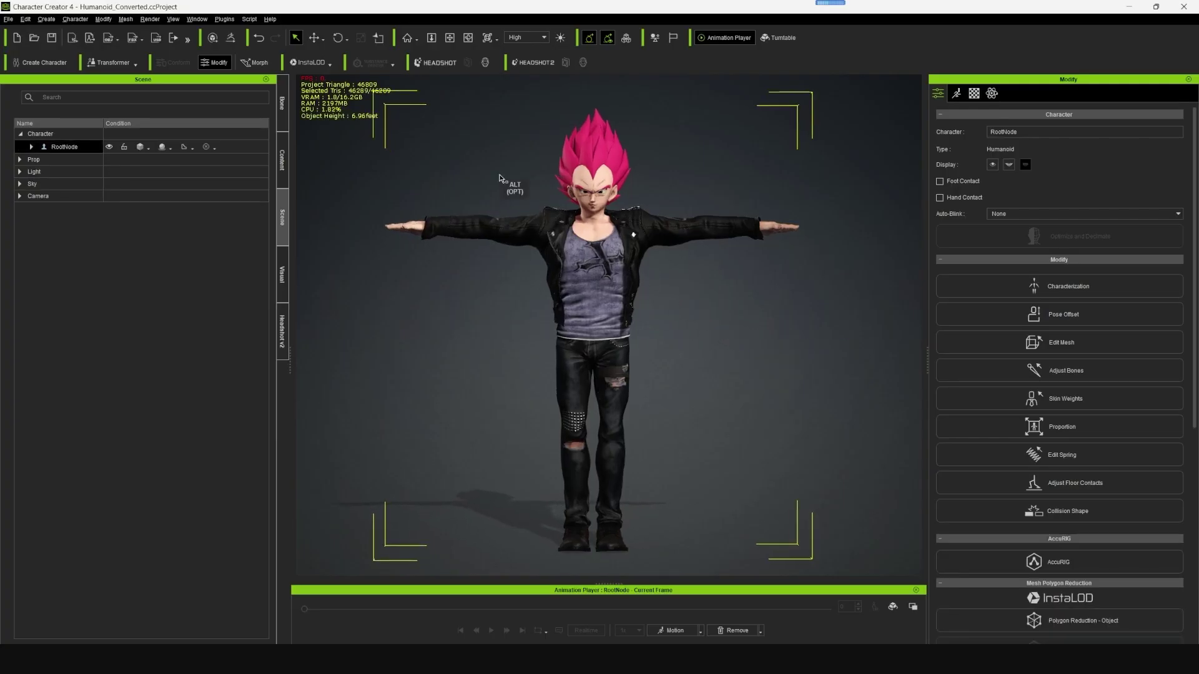
pyautogui.click(225, 18)
pyautogui.moveTo(251, 91)
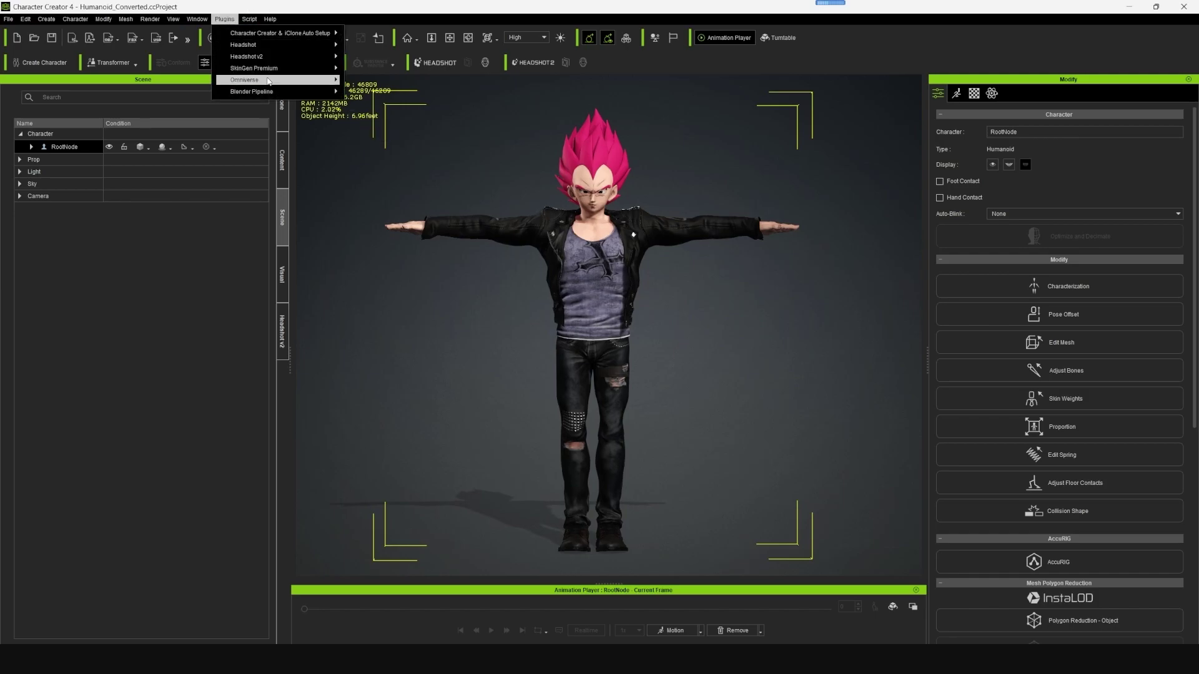
pyautogui.click(370, 93)
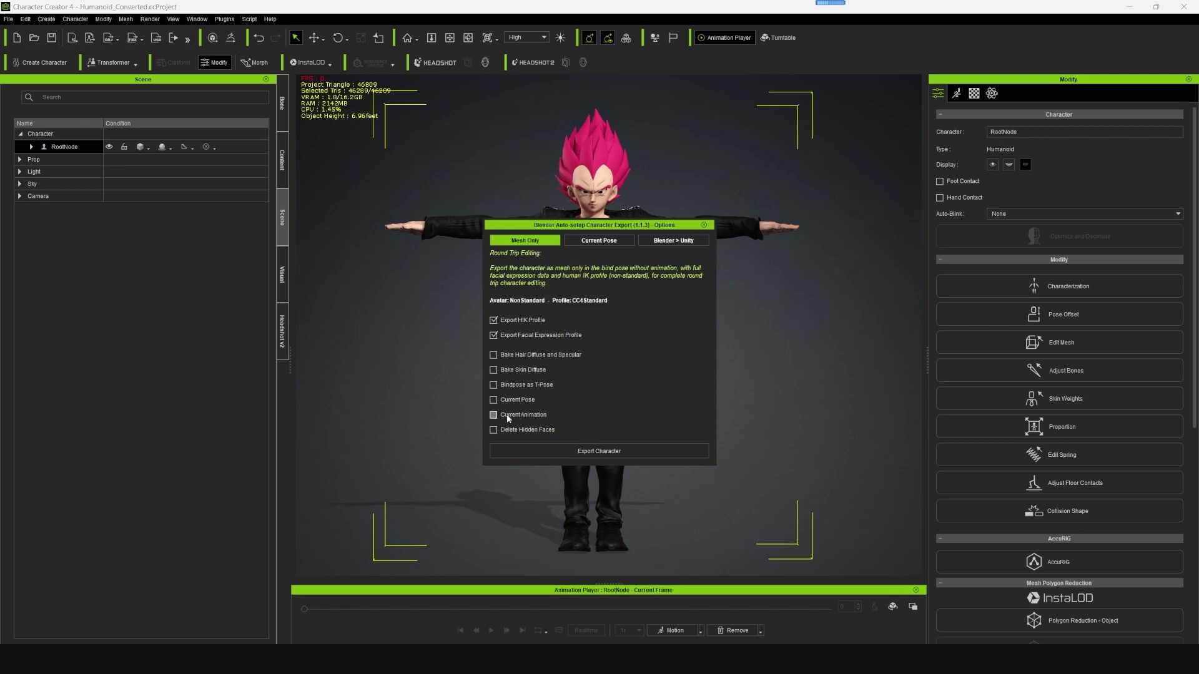
pyautogui.click(493, 400)
pyautogui.click(615, 453)
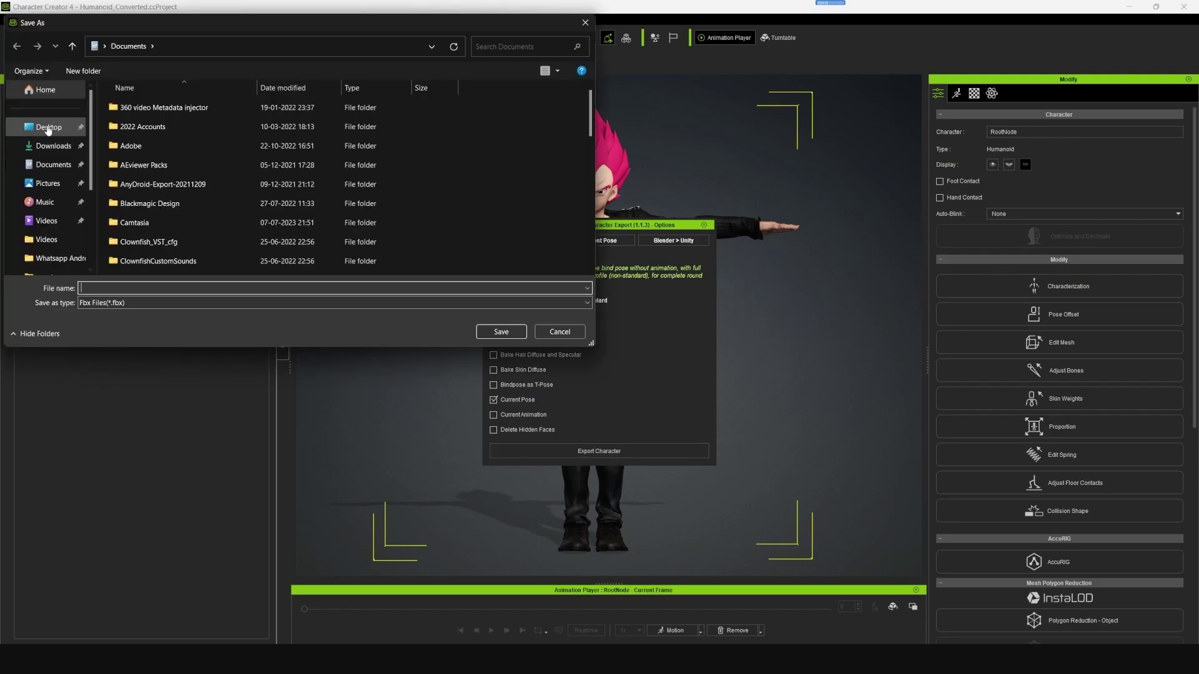
pyautogui.doubleClick(160, 147)
pyautogui.click(109, 288)
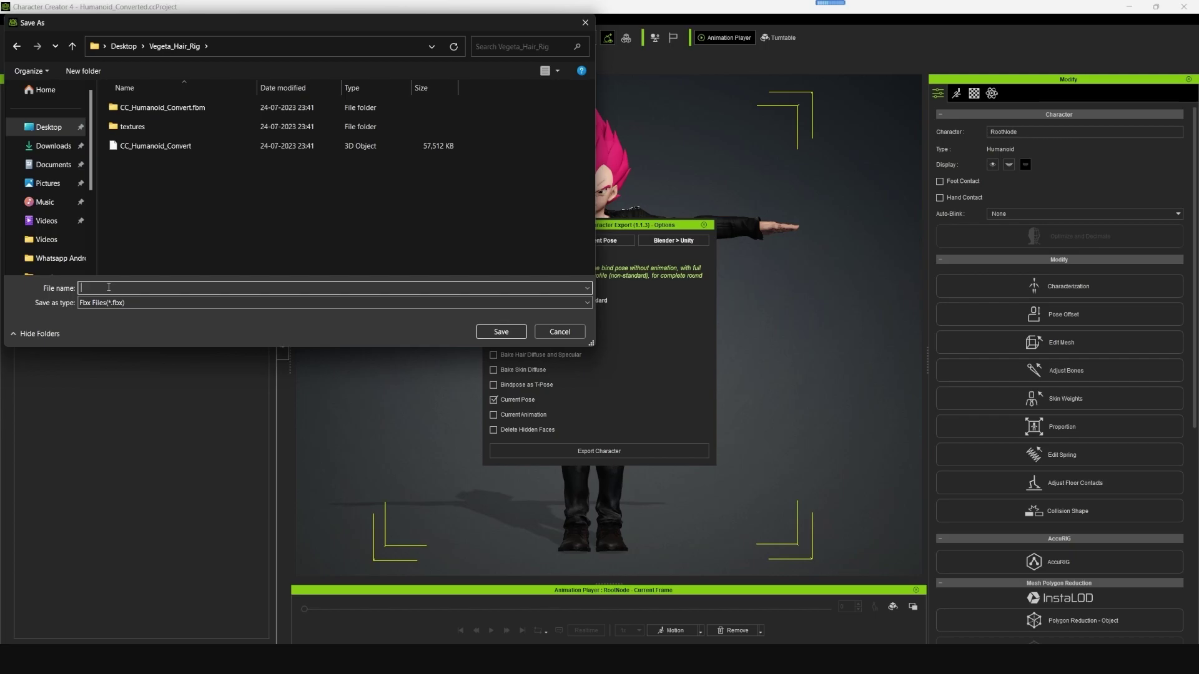
pyautogui.write('CC_')
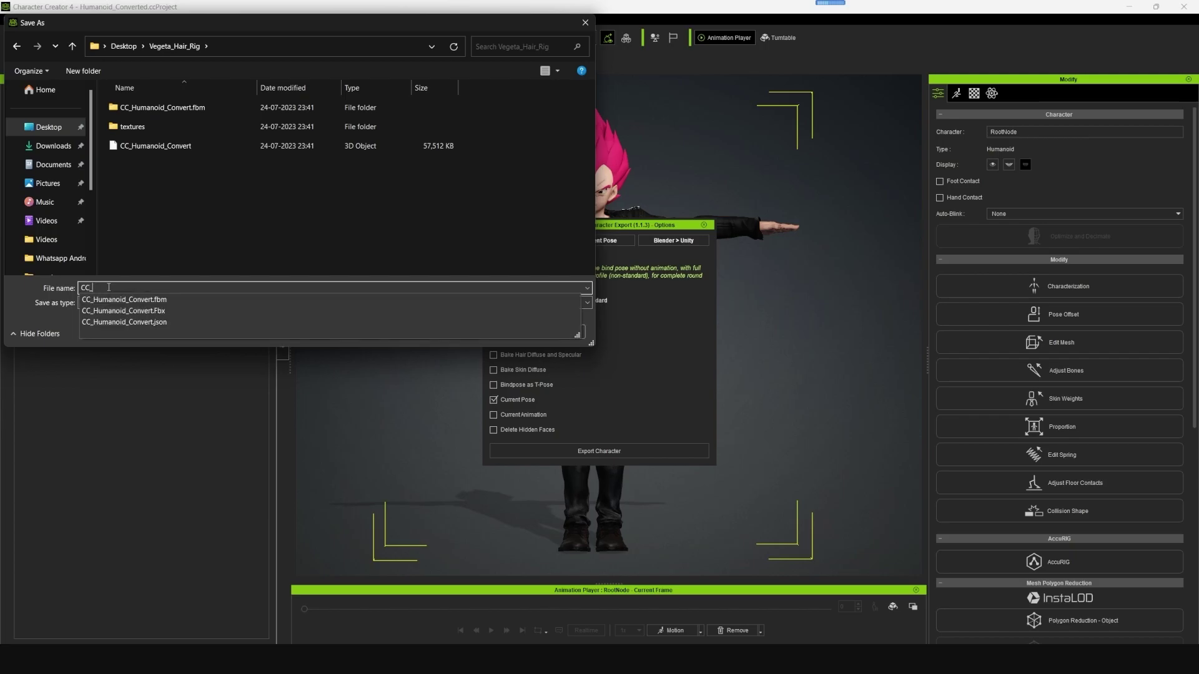
pyautogui.write('Vegeta')
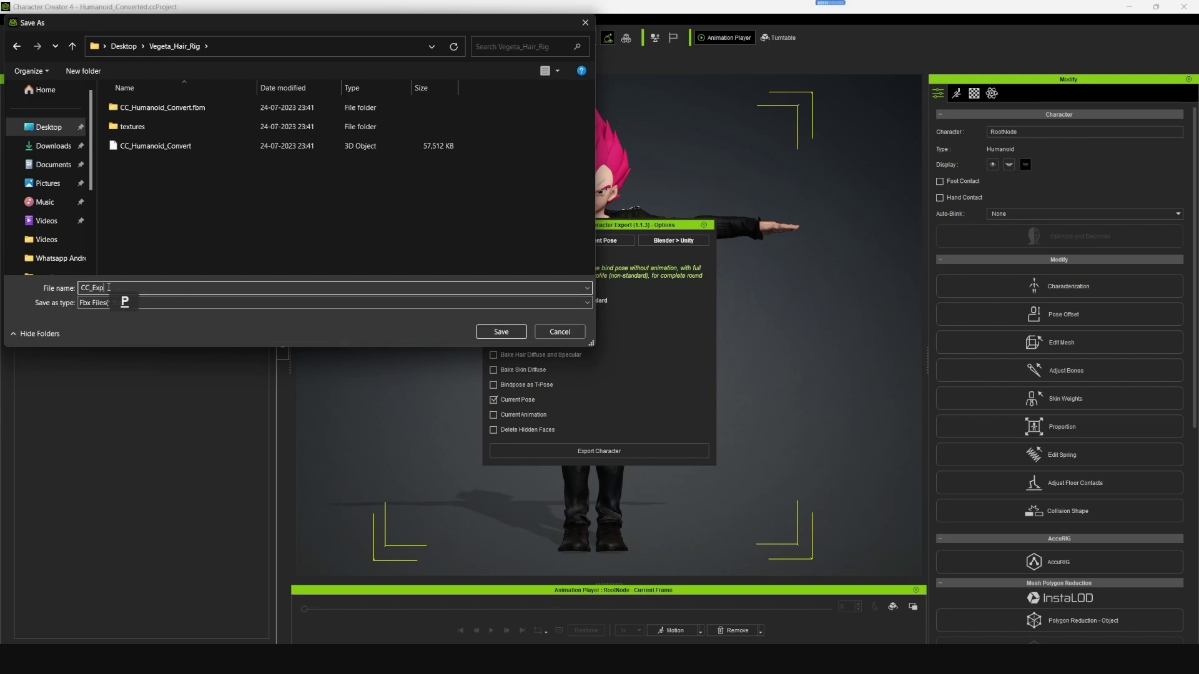
pyautogui.press('Return')
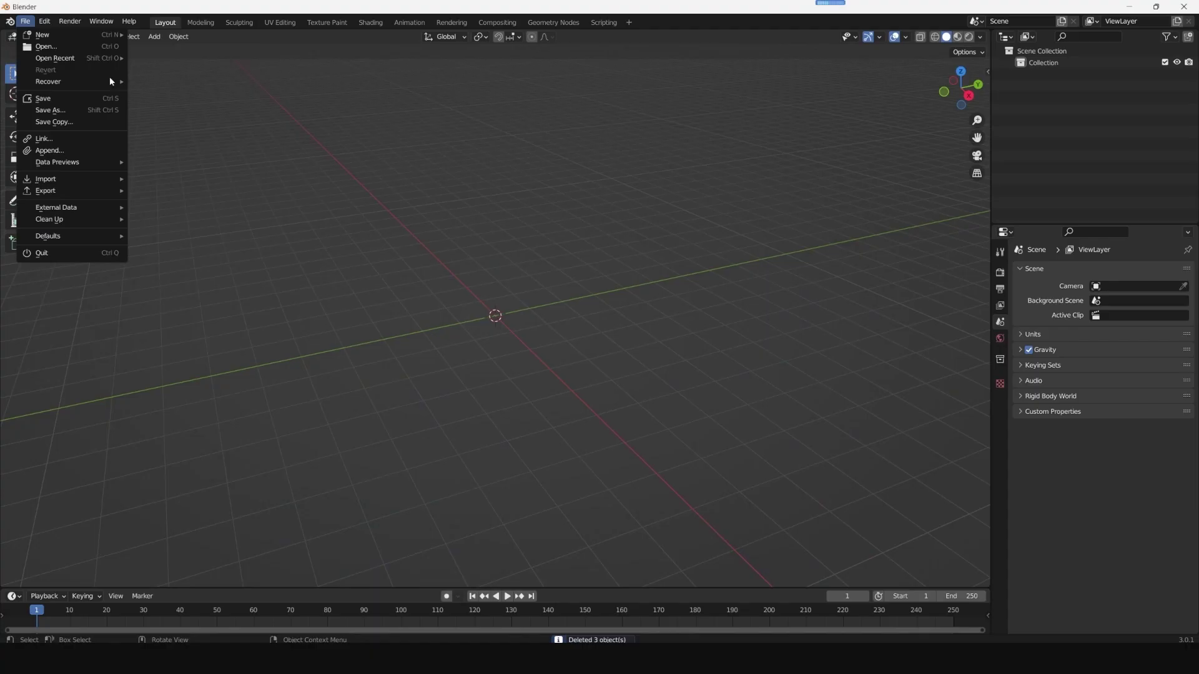
# Step: Install cc_blender_tools-main.zip from the desktop Plugins folder and enable Characters: CC/IC Tools
pyautogui.click(73, 187)
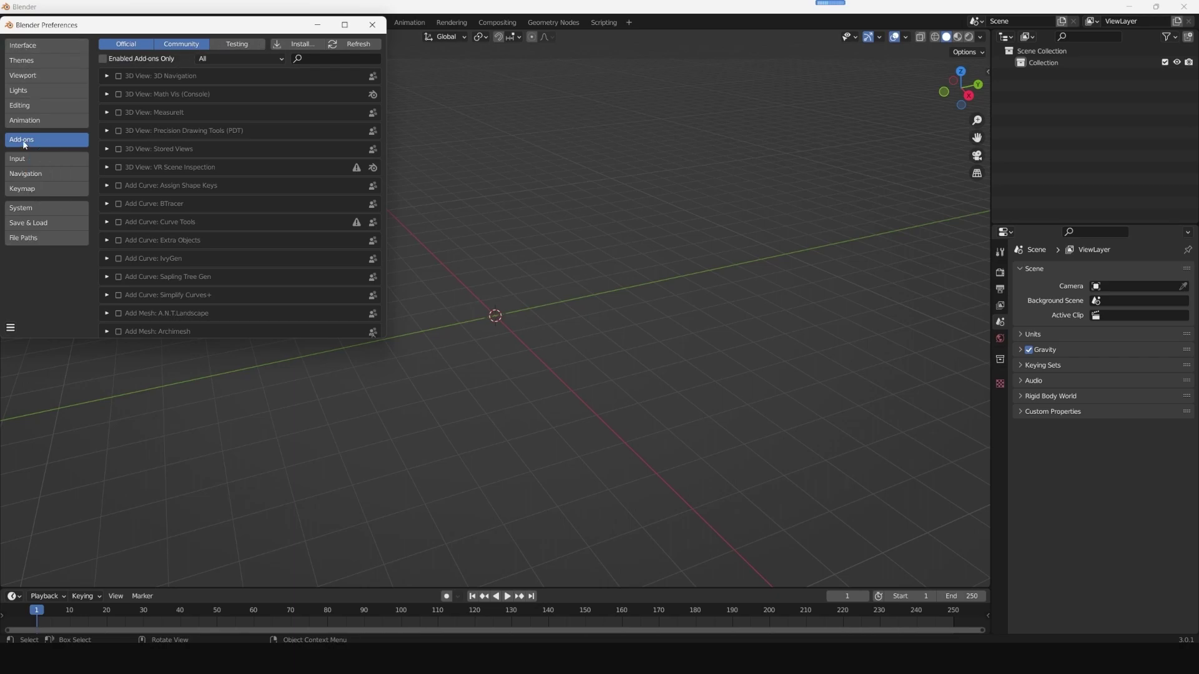
pyautogui.click(298, 48)
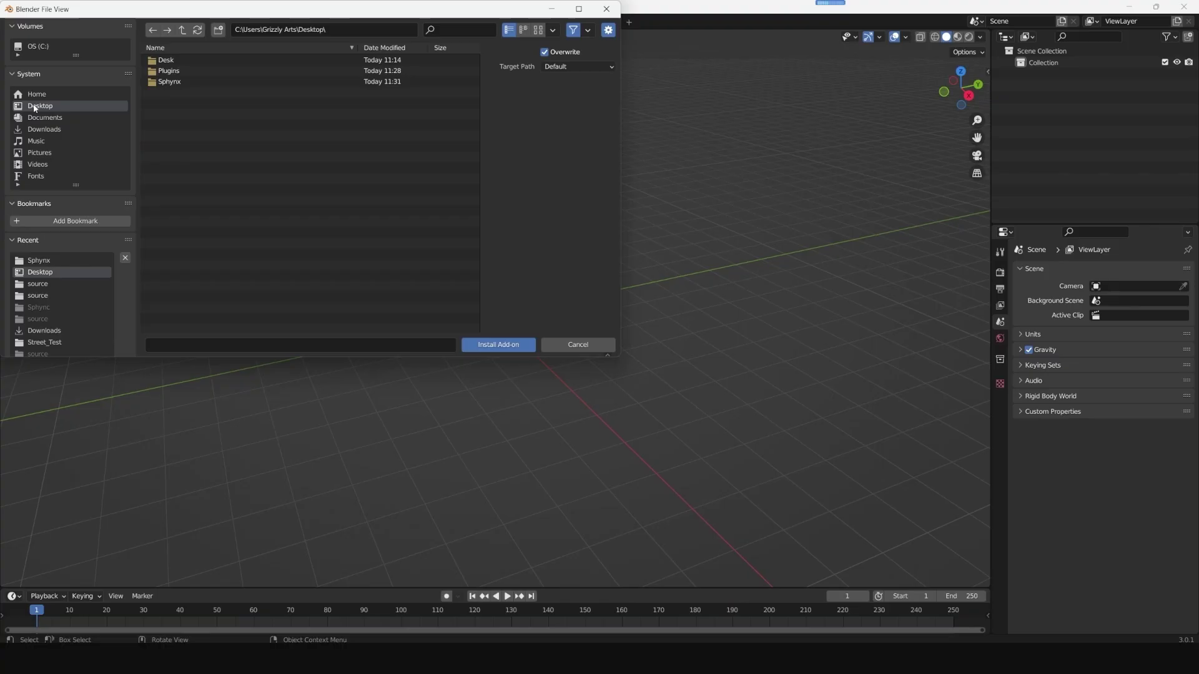
pyautogui.doubleClick(179, 71)
pyautogui.click(217, 61)
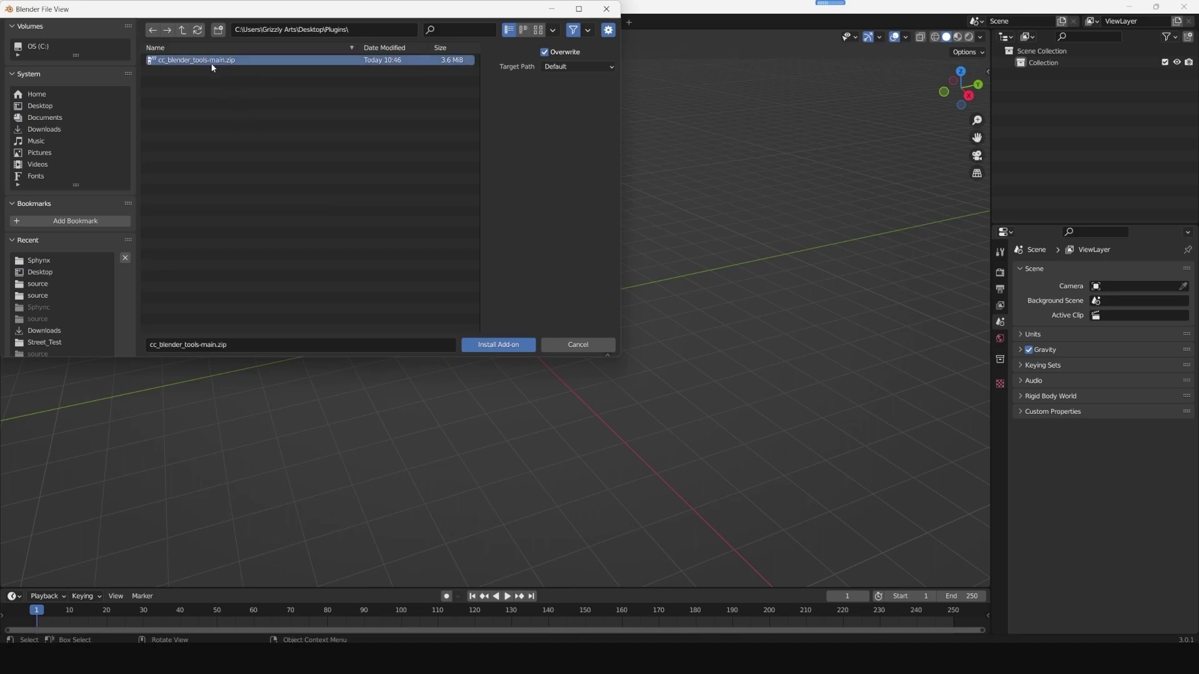
pyautogui.click(494, 344)
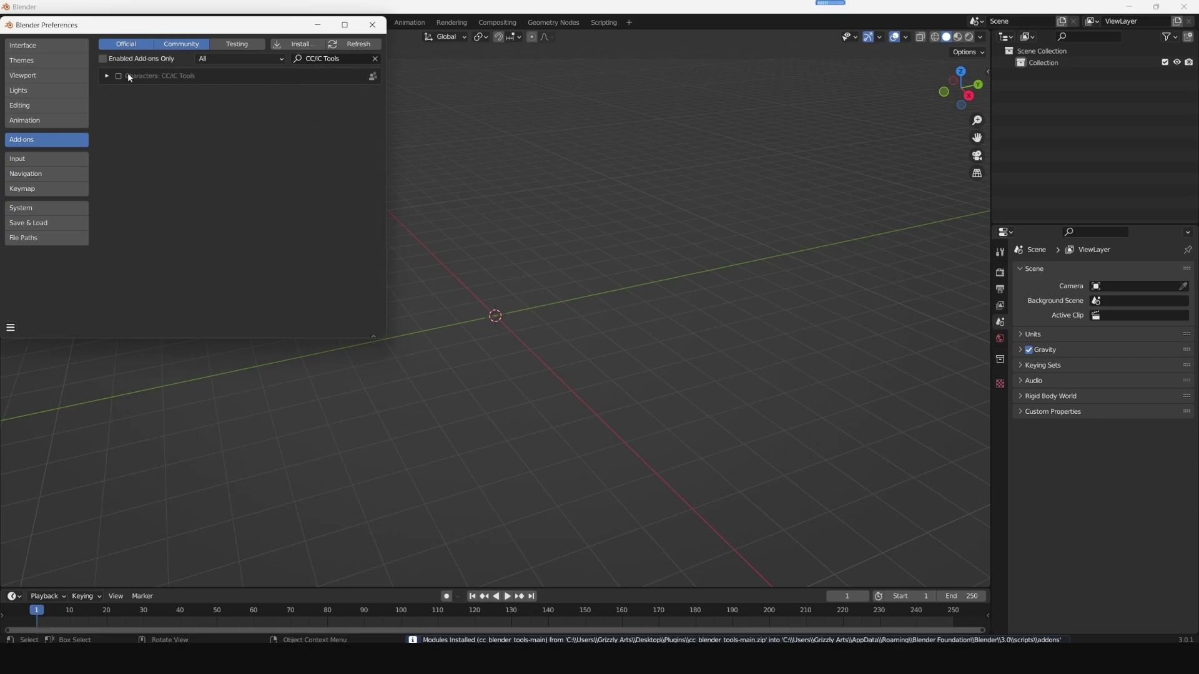
pyautogui.click(118, 74)
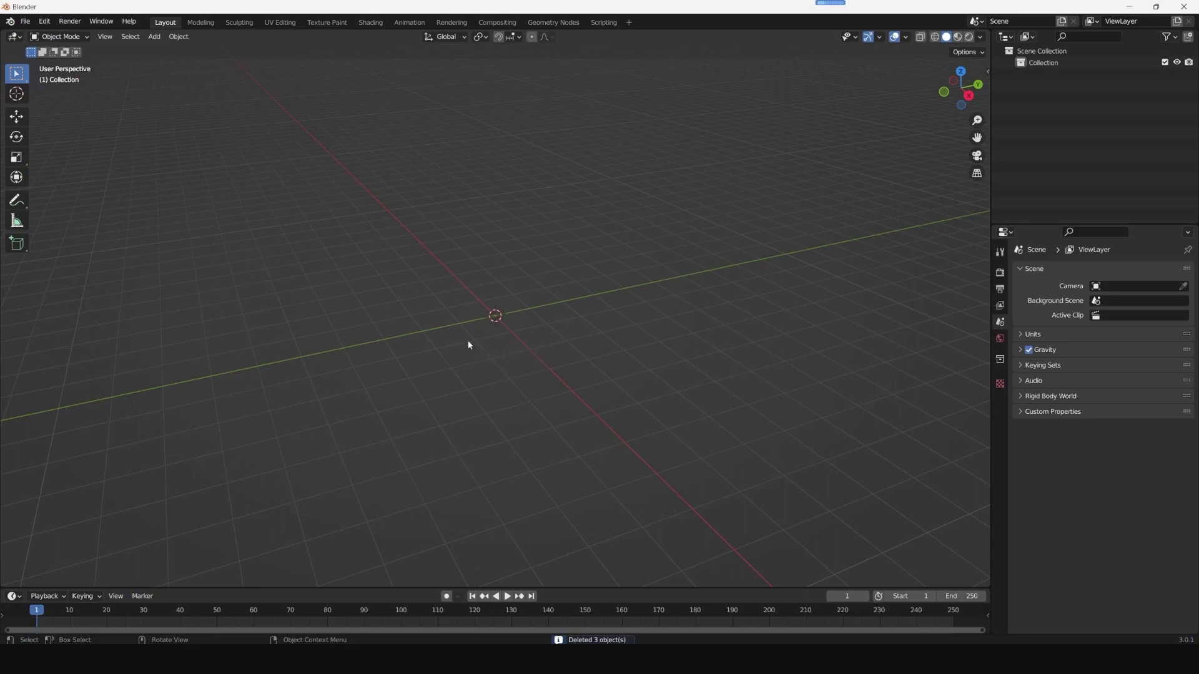
# Step: Import CC_Export.fbx from Vegeta_Hair_Rig through the CC/IC Pipeline side panel
pyautogui.press('n')
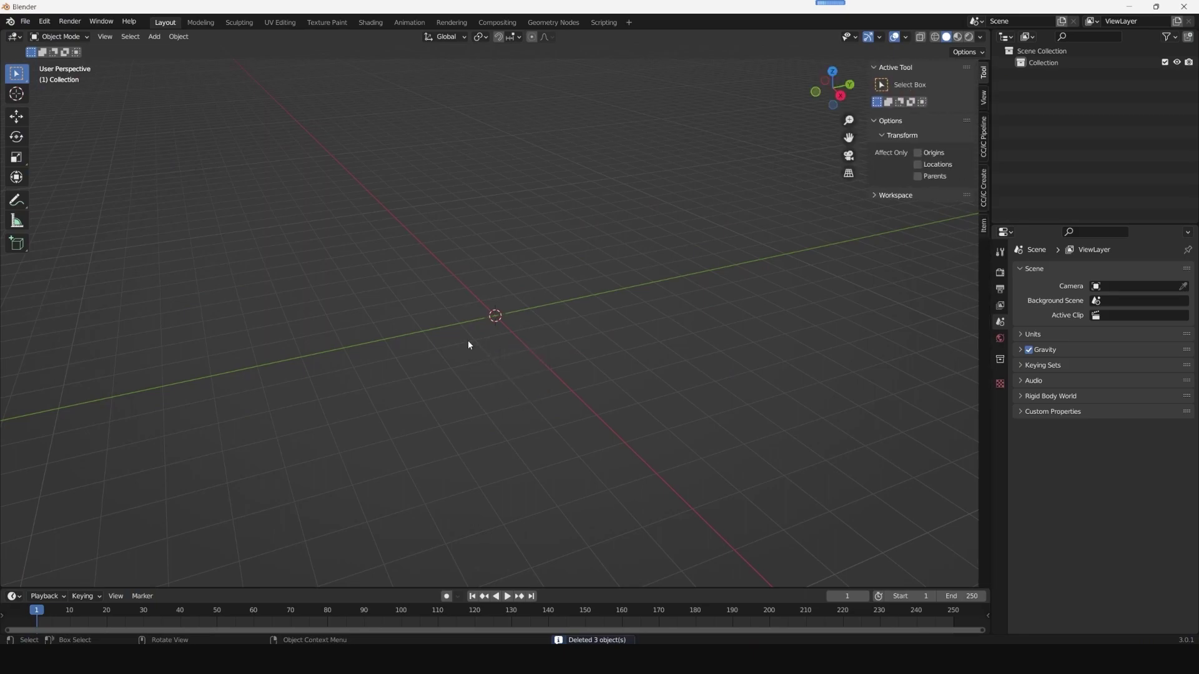
pyautogui.press('n')
pyautogui.press('n')
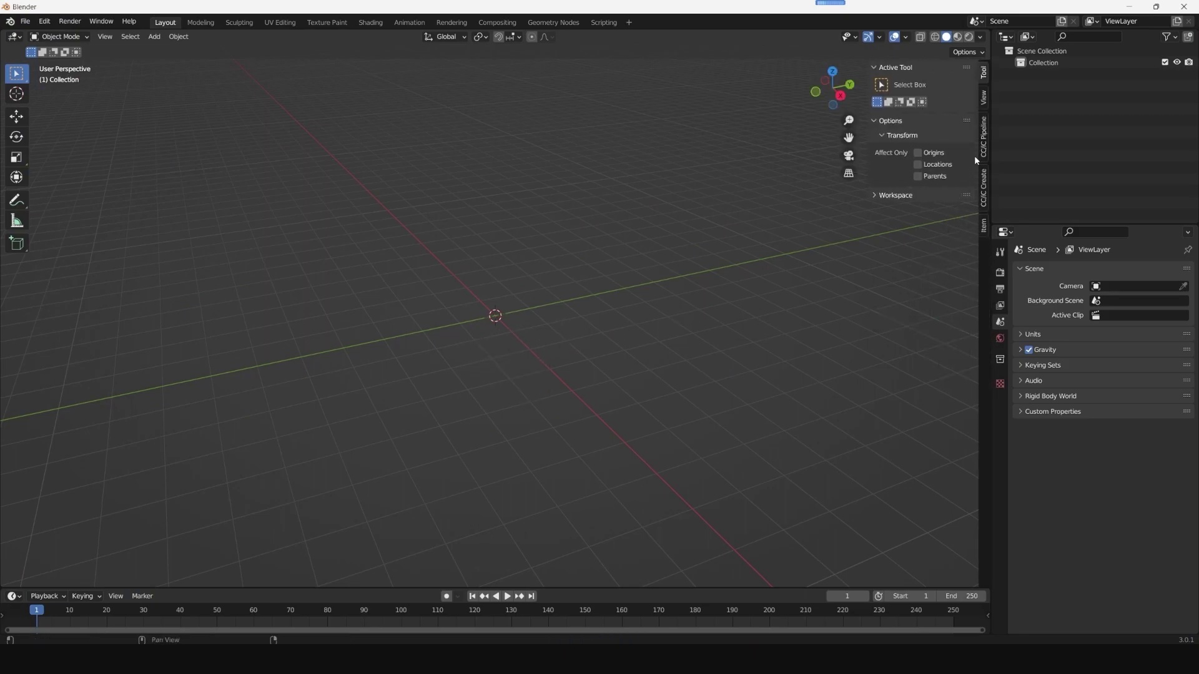
pyautogui.click(983, 138)
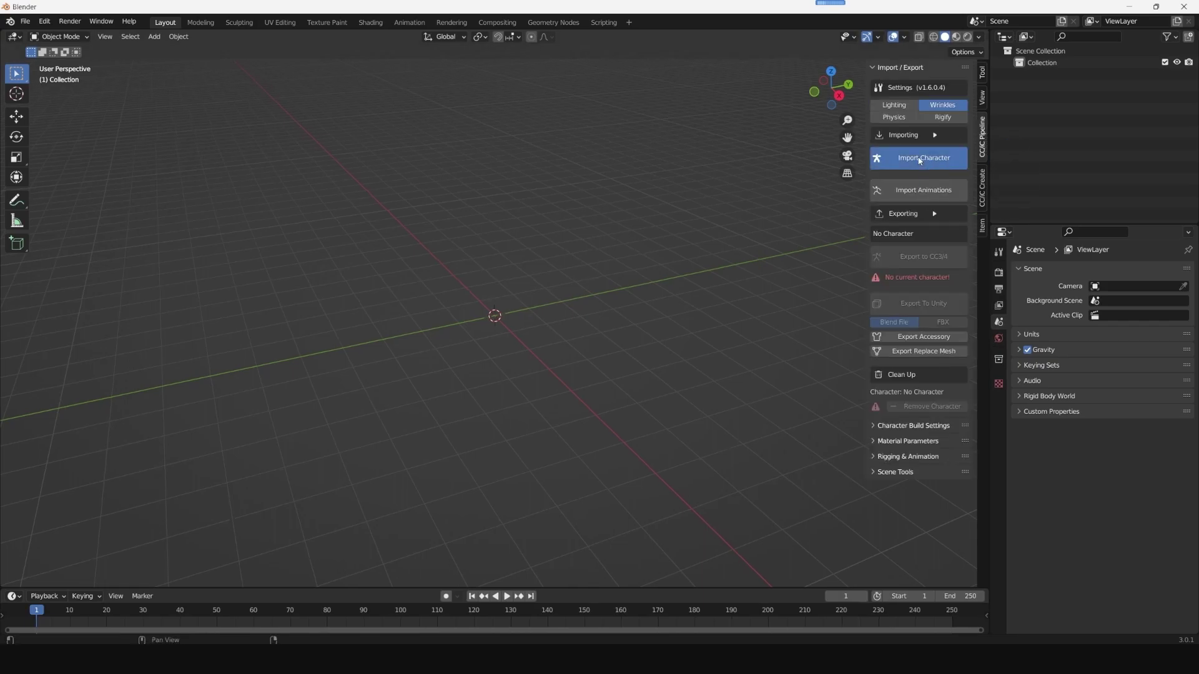
pyautogui.click(920, 160)
pyautogui.click(475, 217)
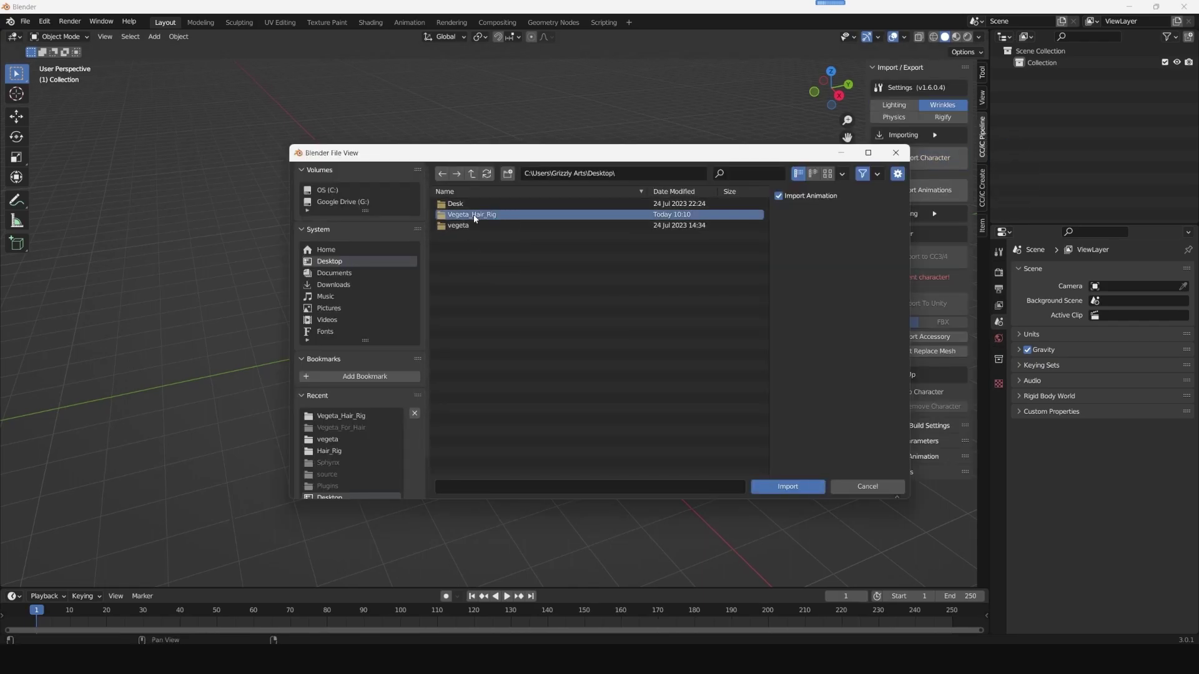
pyautogui.doubleClick(474, 219)
pyautogui.click(491, 238)
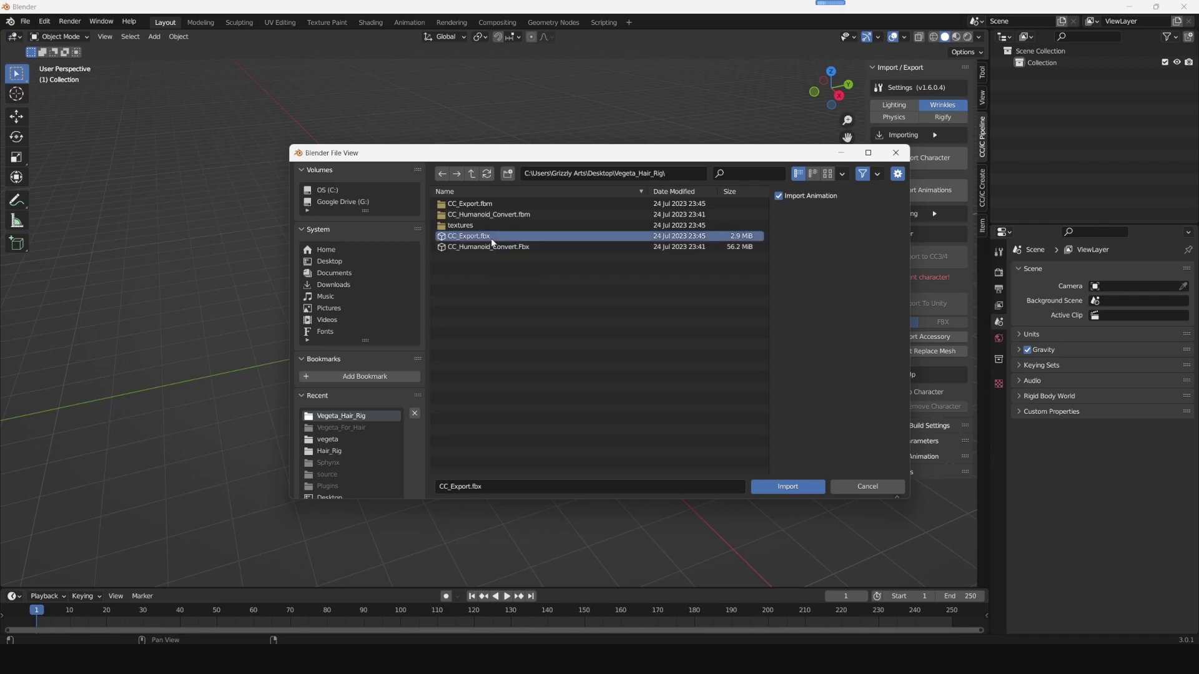
pyautogui.click(781, 488)
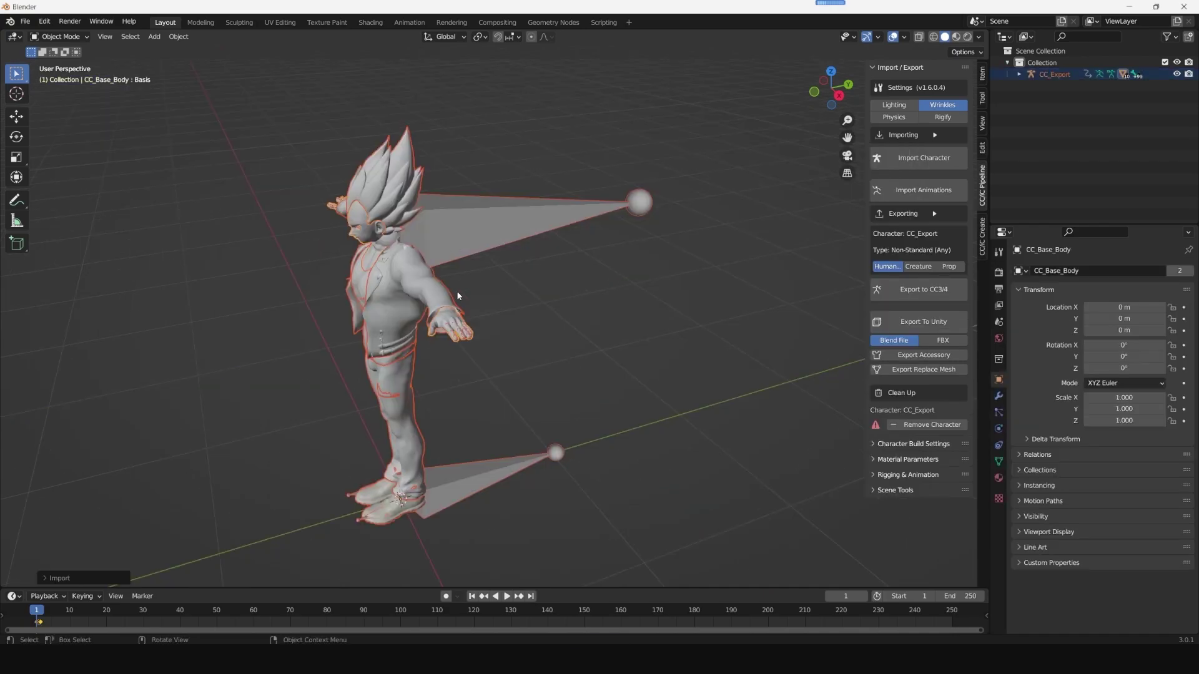
# Step: In front view, select the armature and turn on its In Front display
pyautogui.moveTo(455, 290)
pyautogui.mouseDown(button='middle')
pyautogui.moveTo(337, 273)
pyautogui.moveTo(403, 269)
pyautogui.mouseUp(button='middle')
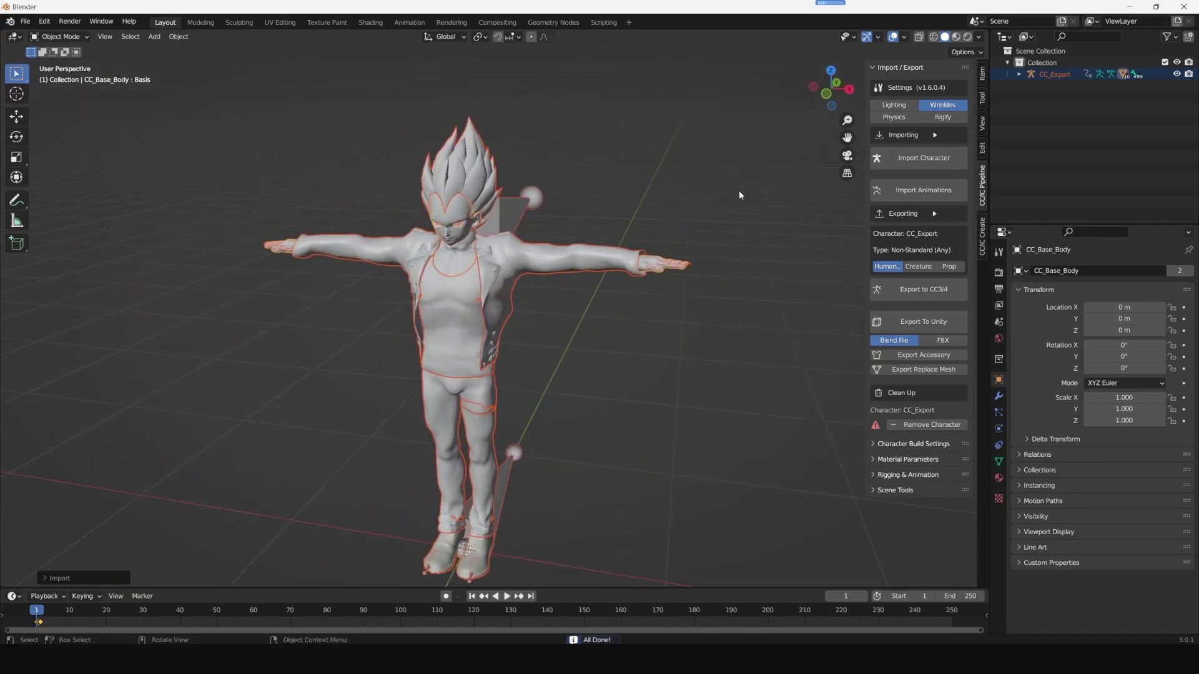
pyautogui.click(826, 93)
pyautogui.scroll(2, 567, 179)
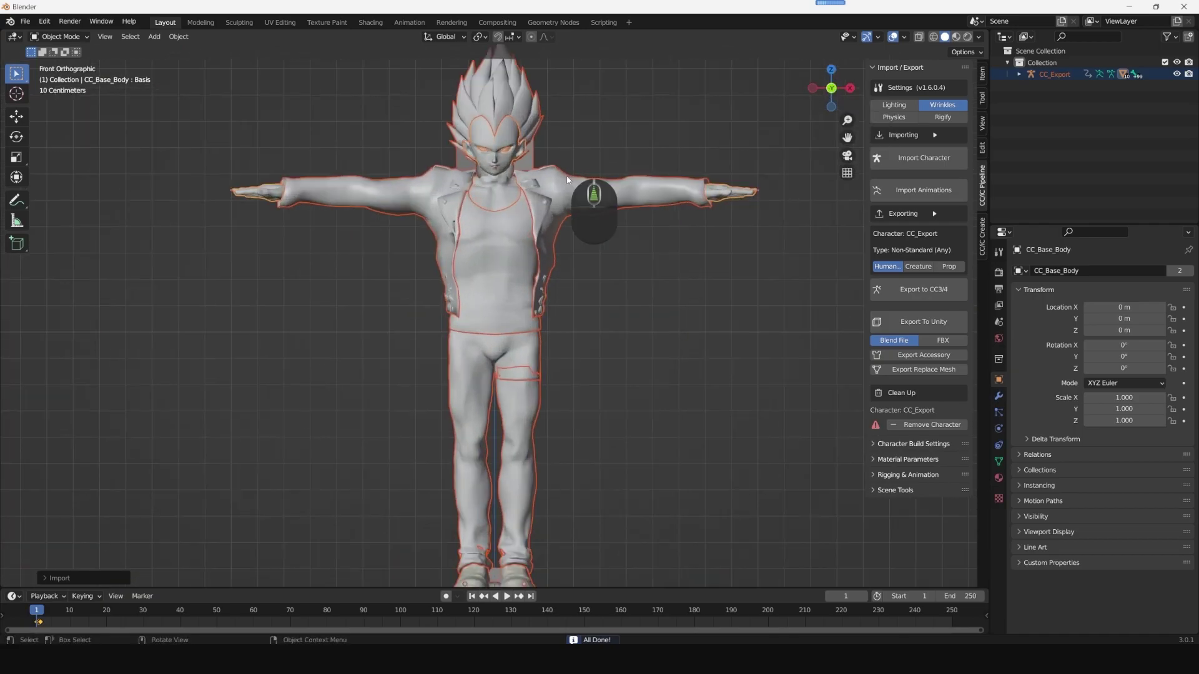
pyautogui.scroll(2, 566, 179)
pyautogui.keyDown('shift'); pyautogui.moveTo(690, 147); pyautogui.dragTo(670, 385, button='middle'); pyautogui.keyUp('shift')
pyautogui.scroll(2, 552, 318)
pyautogui.keyDown('shift'); pyautogui.click(521, 339); pyautogui.keyUp('shift')
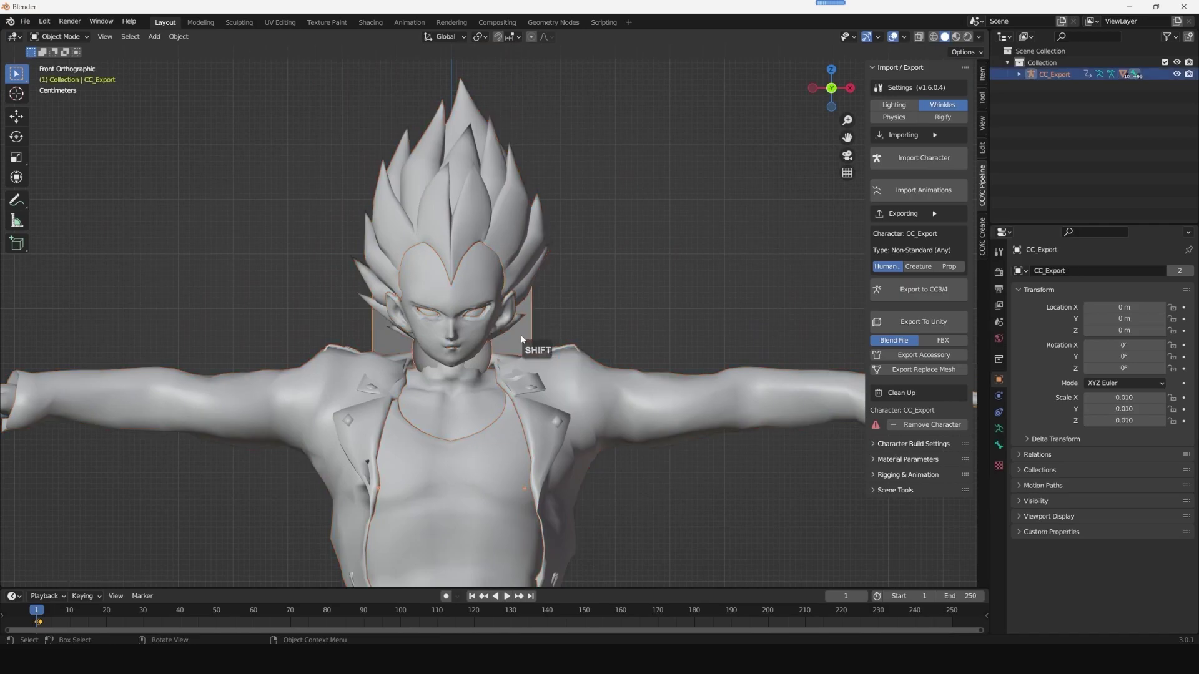
pyautogui.click(1022, 518)
pyautogui.click(1088, 558)
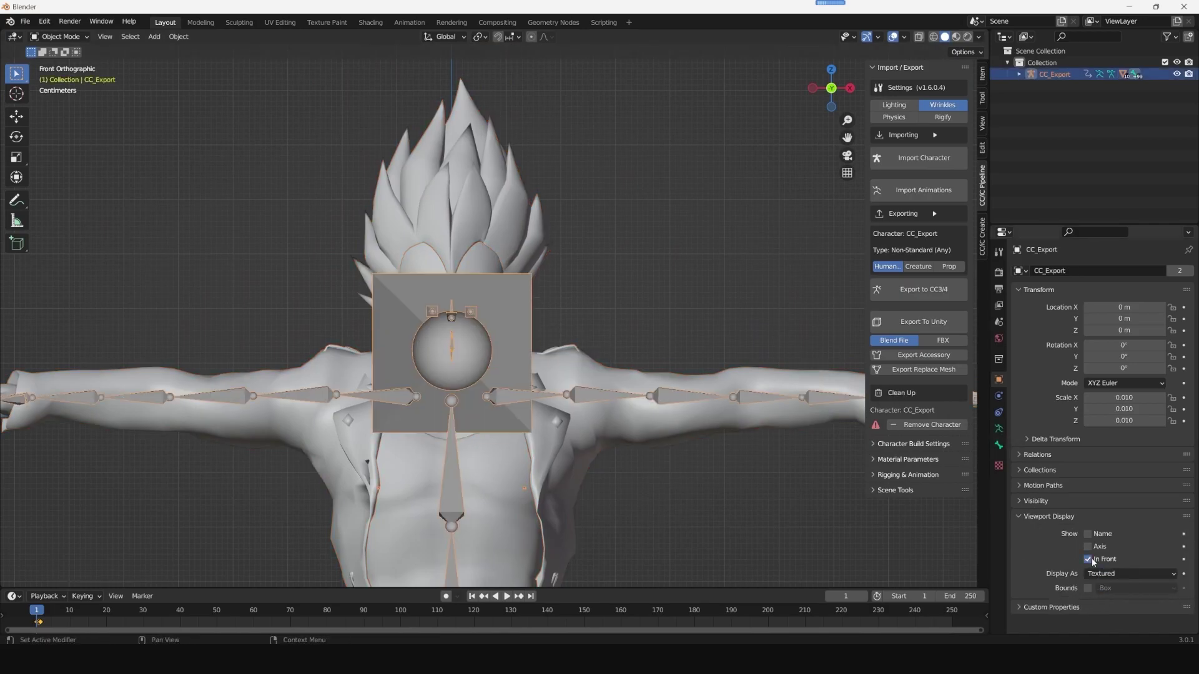
# Step: Search the Outliner for 'head' and select the CC_Base_Head bone
pyautogui.click(559, 295)
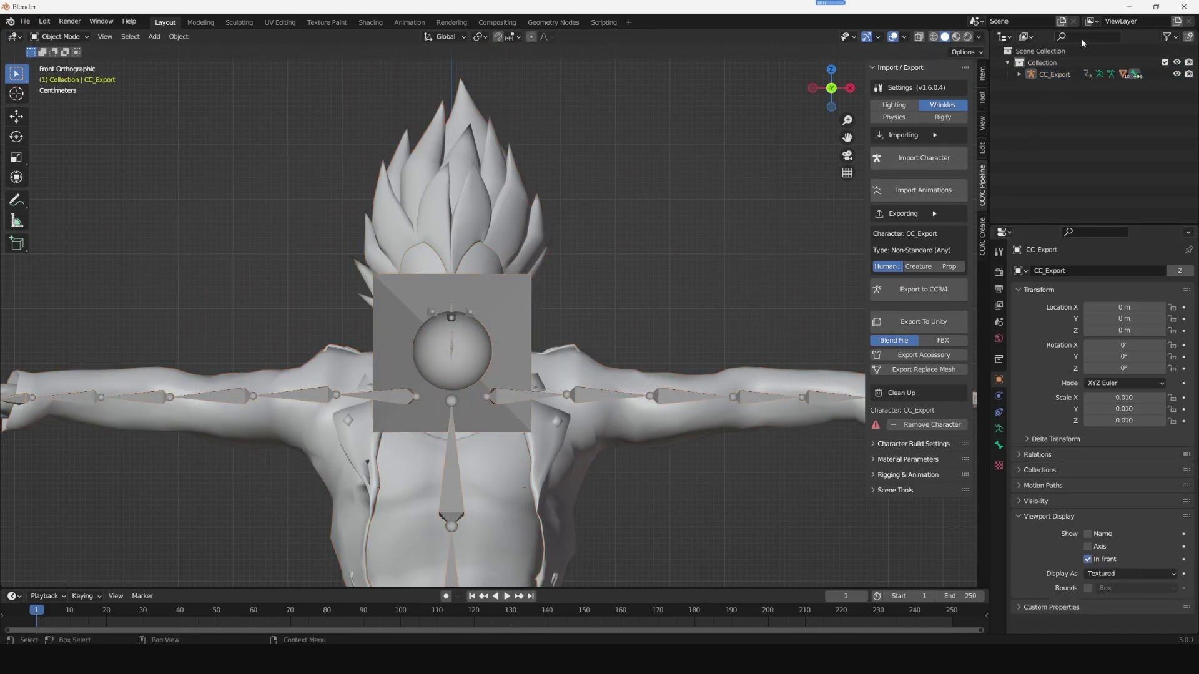
pyautogui.write('head')
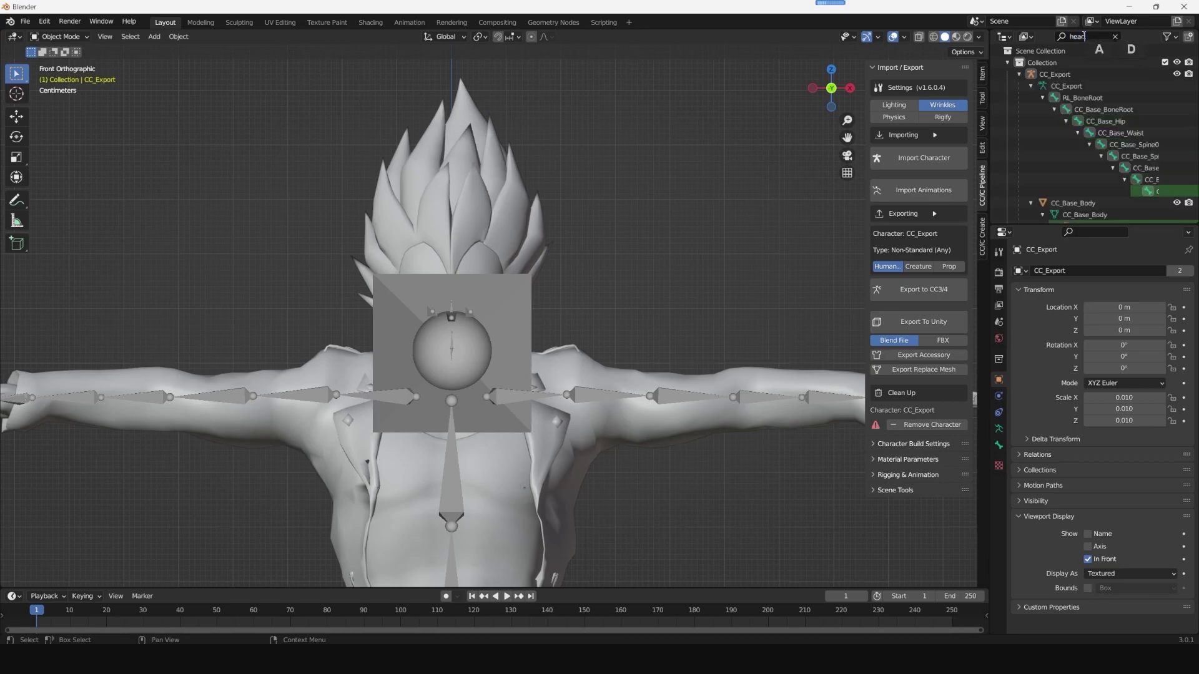
pyautogui.moveTo(988, 215); pyautogui.dragTo(913, 202)
pyautogui.click(1115, 192)
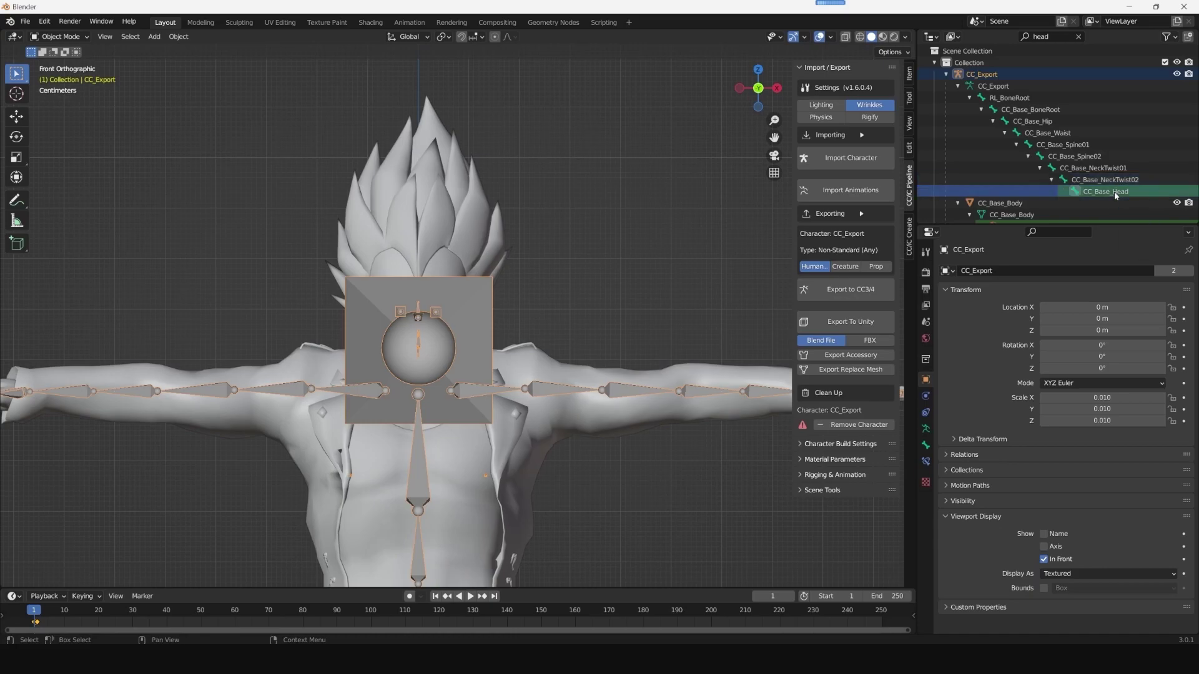
# Step: Switch to Edit Mode and extrude three bones up from CC_Base_Head into the hair
pyautogui.click(66, 37)
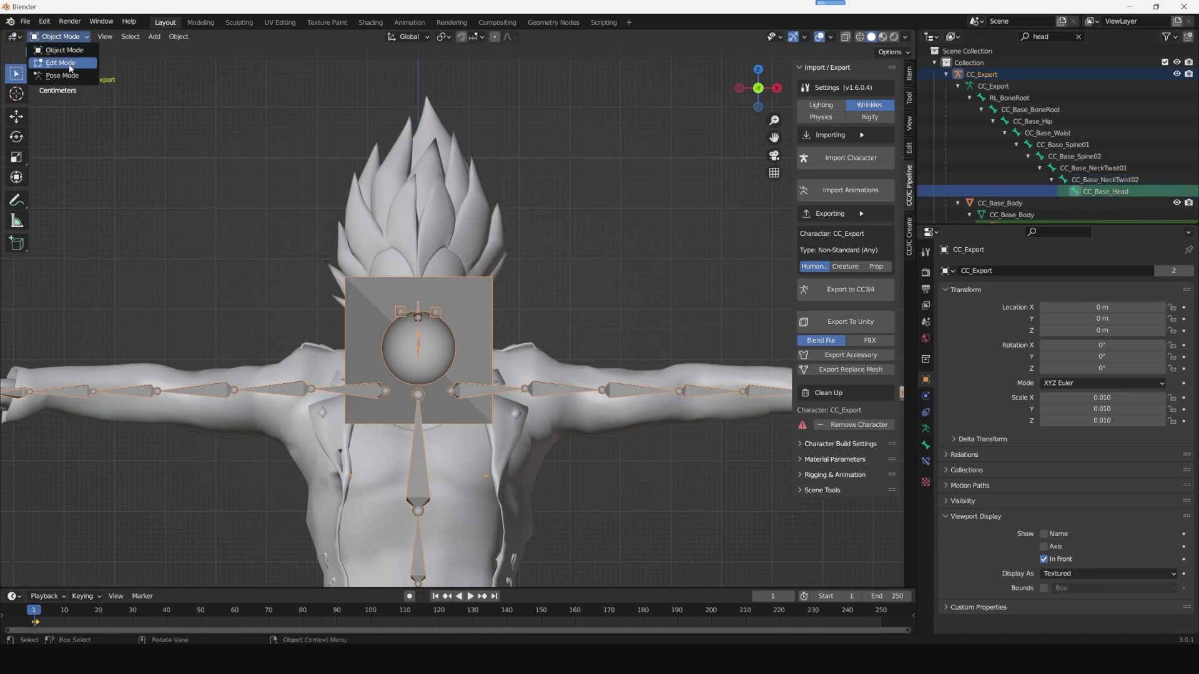
pyautogui.click(70, 66)
pyautogui.press('e')
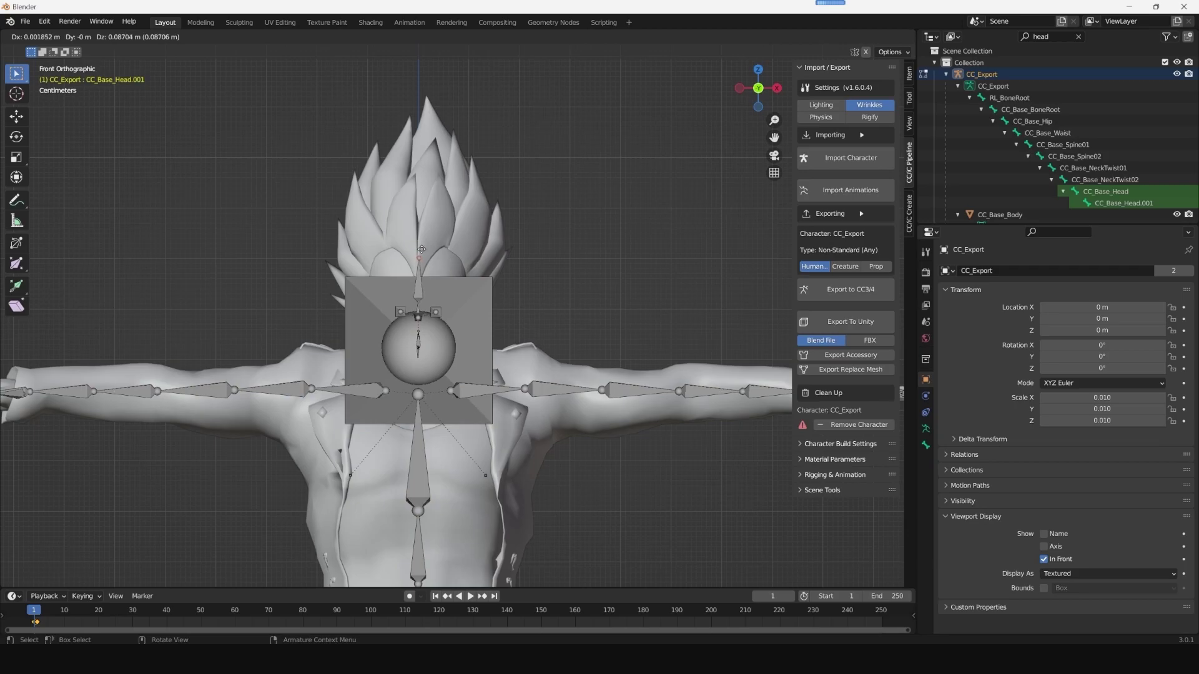
pyautogui.click(422, 250)
pyautogui.press('e')
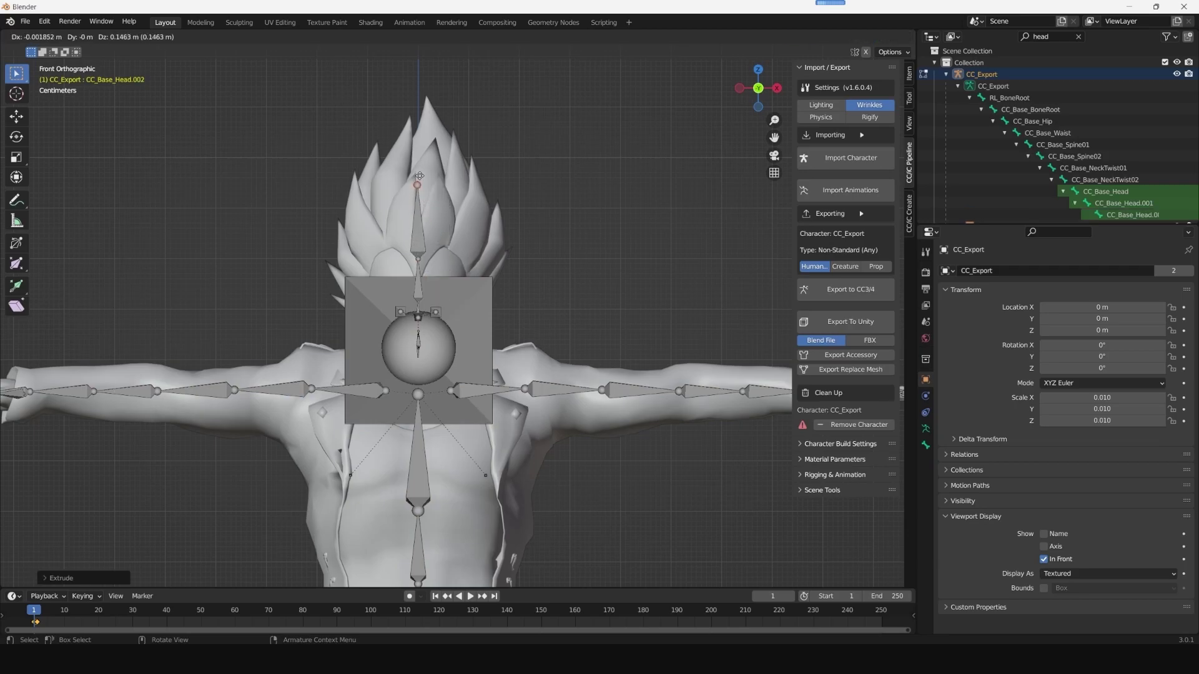
pyautogui.click(419, 177)
pyautogui.press('e')
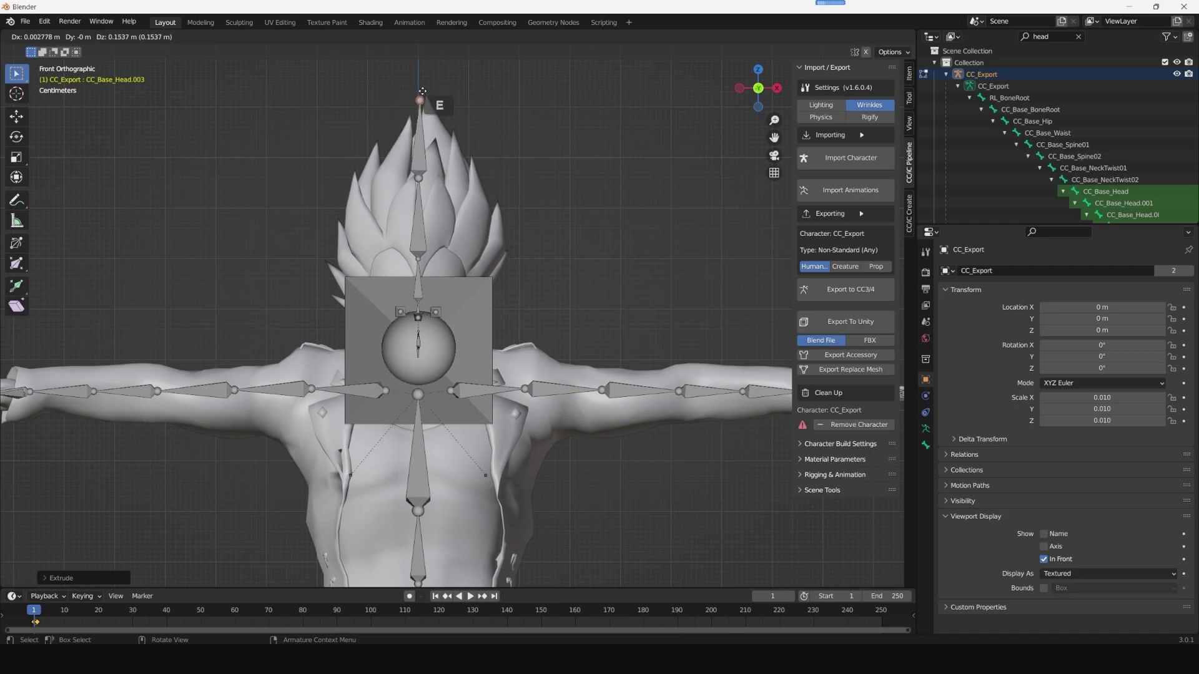
pyautogui.click(422, 92)
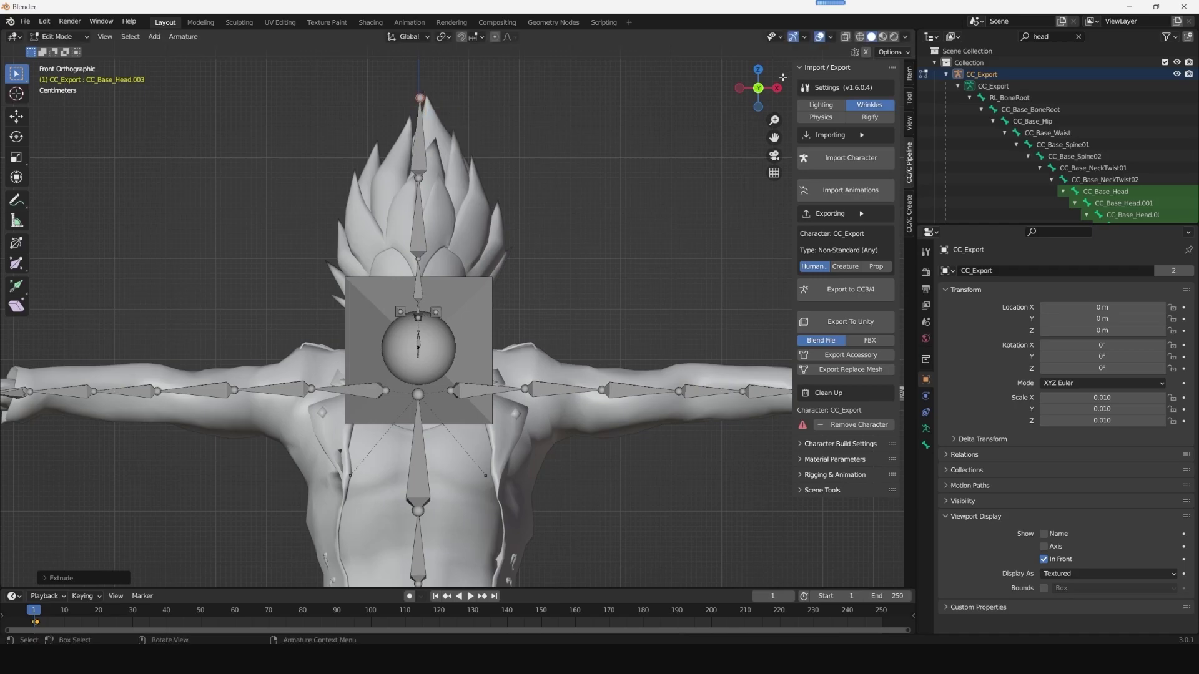
# Step: In Right view, move the chain's joints to follow the tallest hair spike
pyautogui.click(777, 88)
pyautogui.keyDown('shift'); pyautogui.moveTo(369, 208); pyautogui.dragTo(644, 226, button='middle'); pyautogui.keyUp('shift')
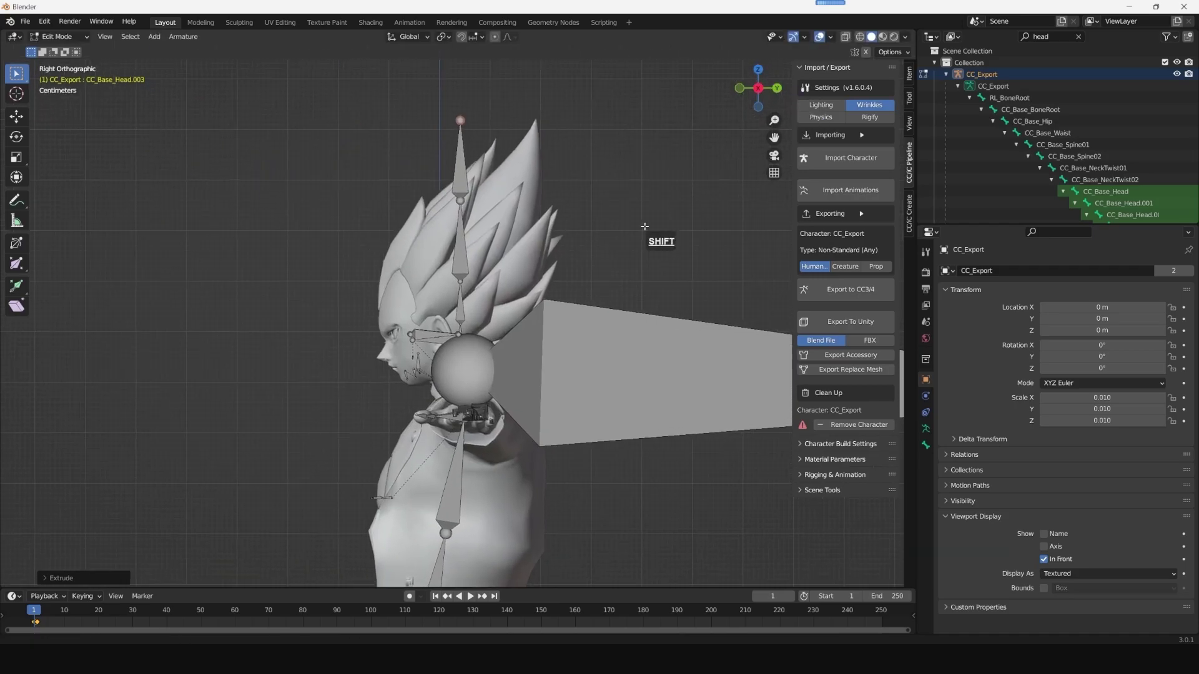
pyautogui.scroll(3, 644, 226)
pyautogui.keyDown('shift'); pyautogui.moveTo(559, 239); pyautogui.dragTo(534, 360, button='middle'); pyautogui.keyUp('shift')
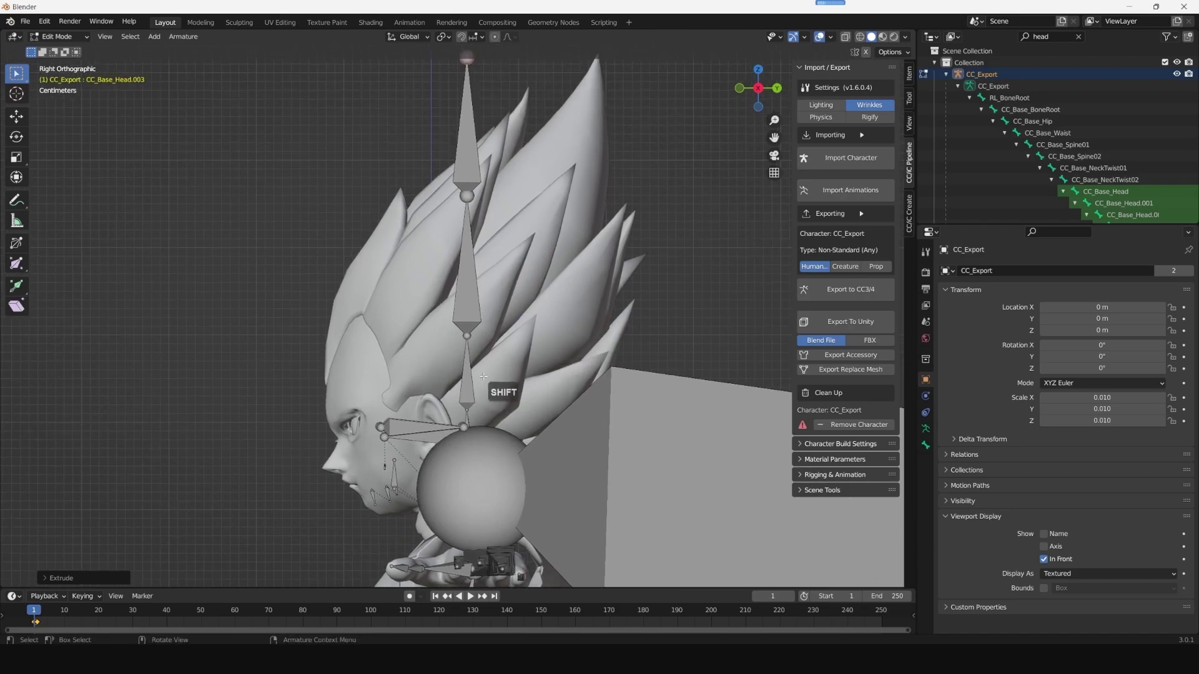
pyautogui.click(467, 335)
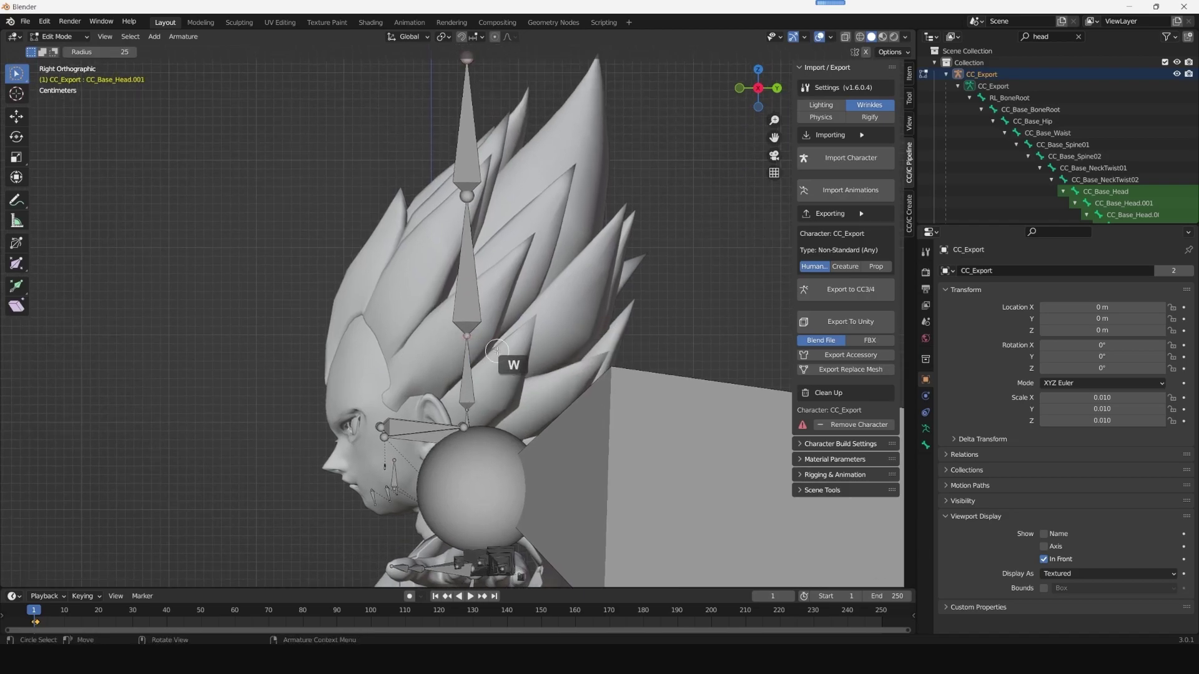
pyautogui.press('w')
pyautogui.press('w')
pyautogui.press('w')
pyautogui.moveTo(514, 347); pyautogui.dragTo(453, 392)
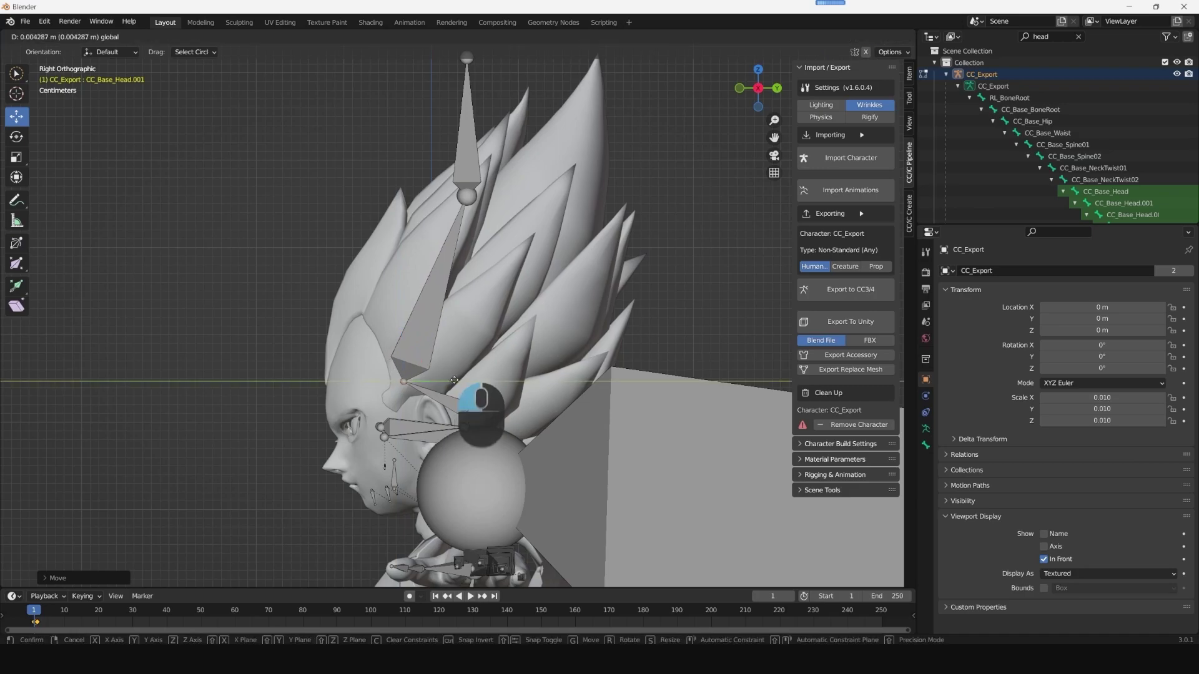
pyautogui.click(467, 197)
pyautogui.moveTo(467, 195); pyautogui.dragTo(546, 196)
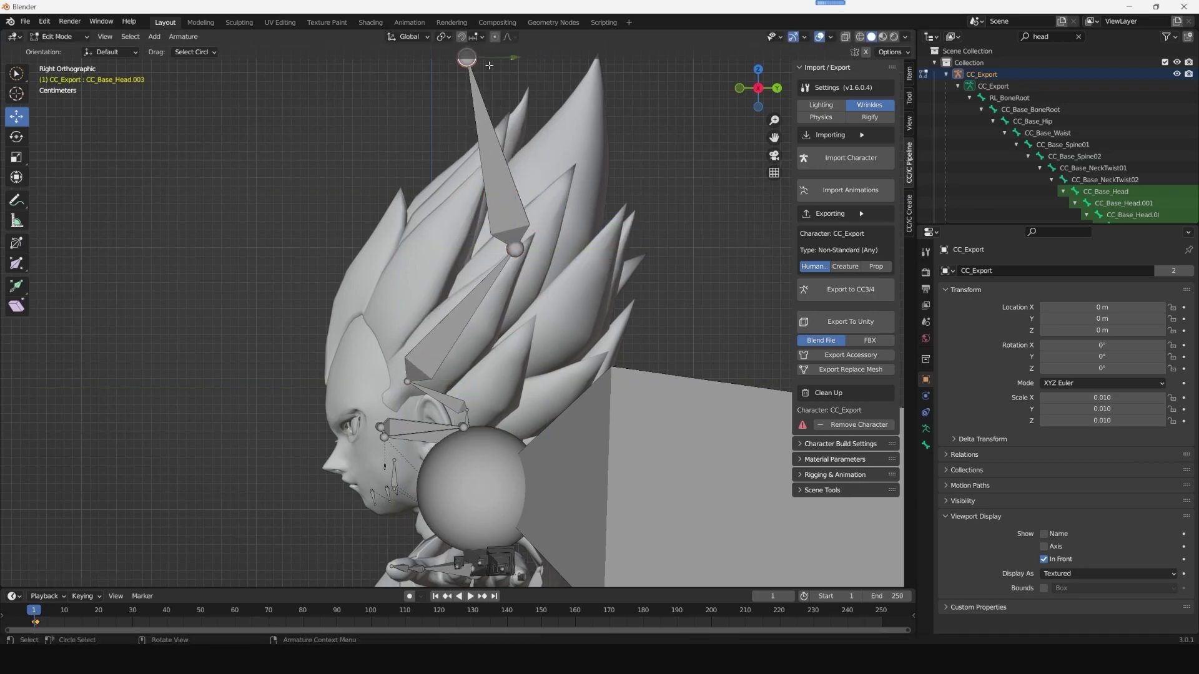
pyautogui.moveTo(466, 59); pyautogui.dragTo(598, 72)
pyautogui.scroll(-1, 635, 274)
# Step: Extrude a fourth bone from the chain's top tip, then deselect it in front view
pyautogui.press('e')
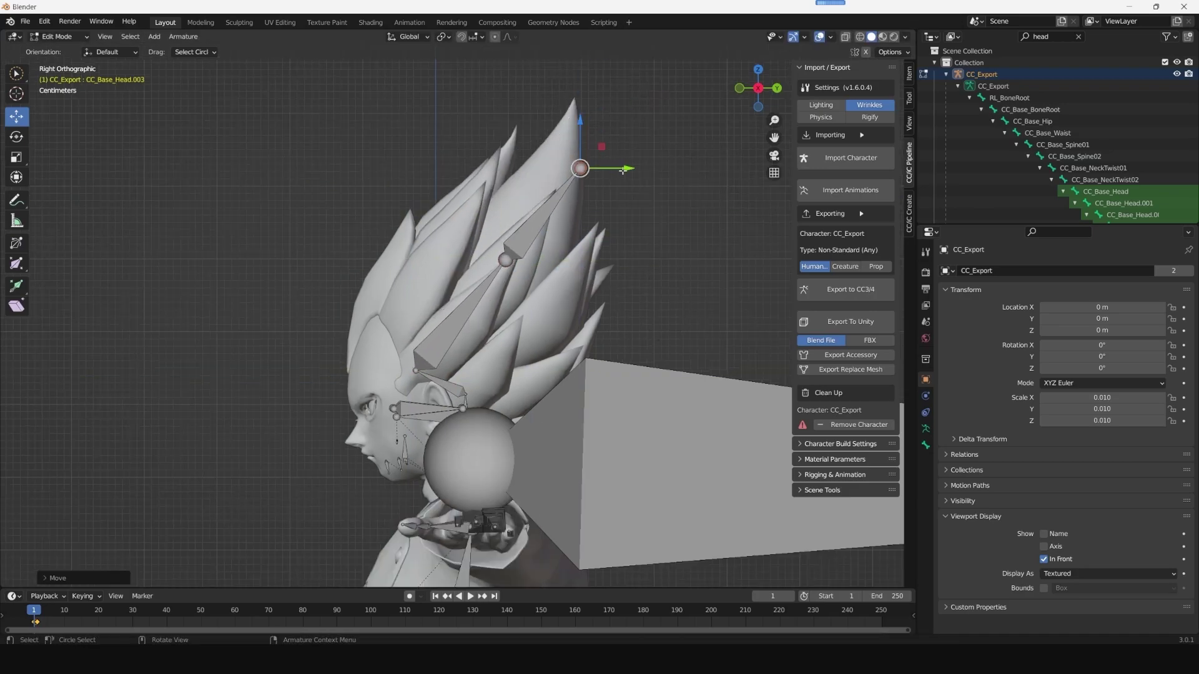
pyautogui.click(606, 91)
pyautogui.click(739, 88)
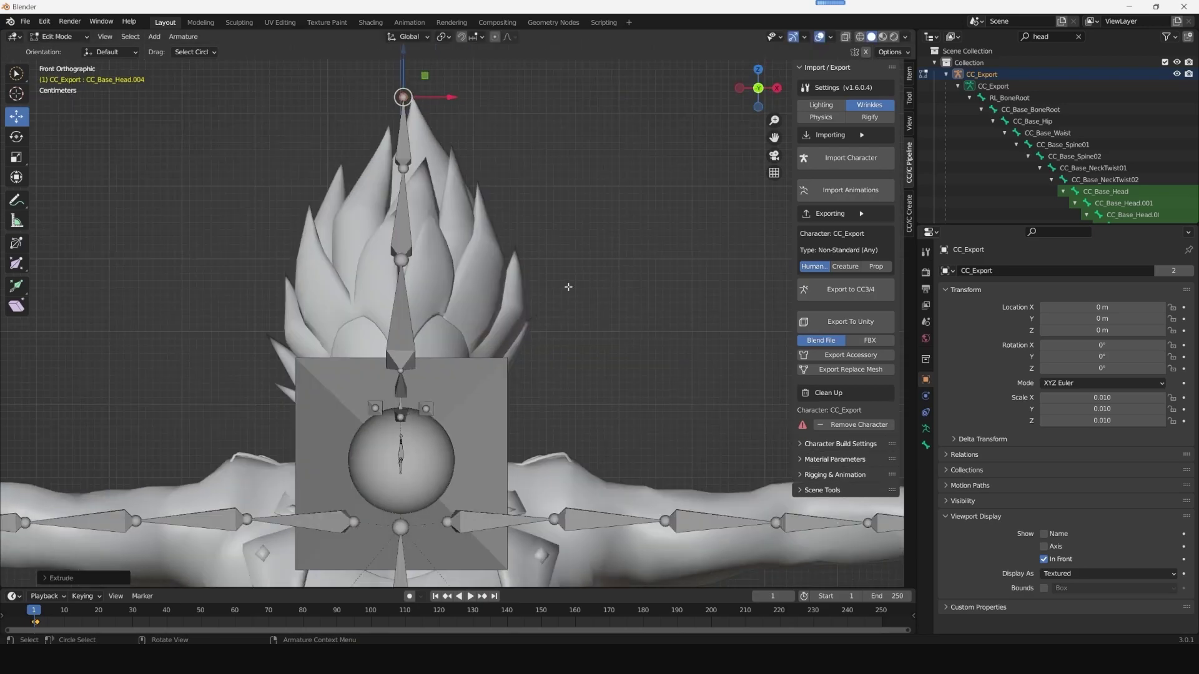
pyautogui.click(634, 285)
pyautogui.scroll(-2, 640, 289)
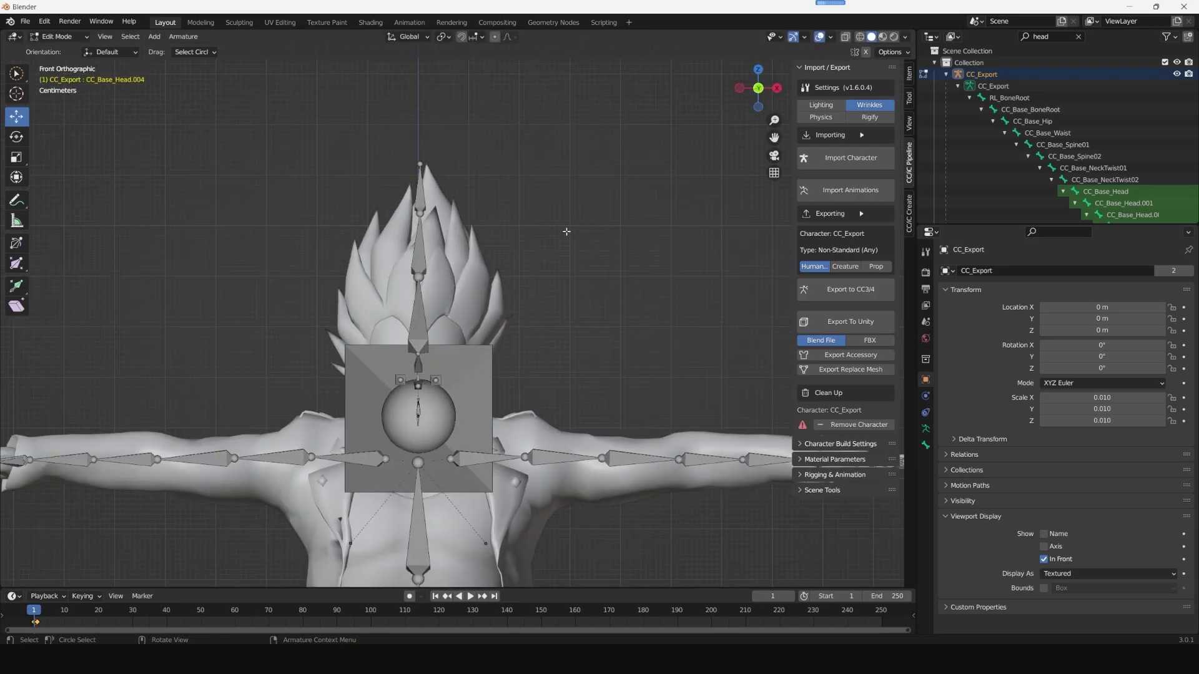
# Step: Select all bones and export the rig to Character Creator as Blender_export.fbx
pyautogui.press('a')
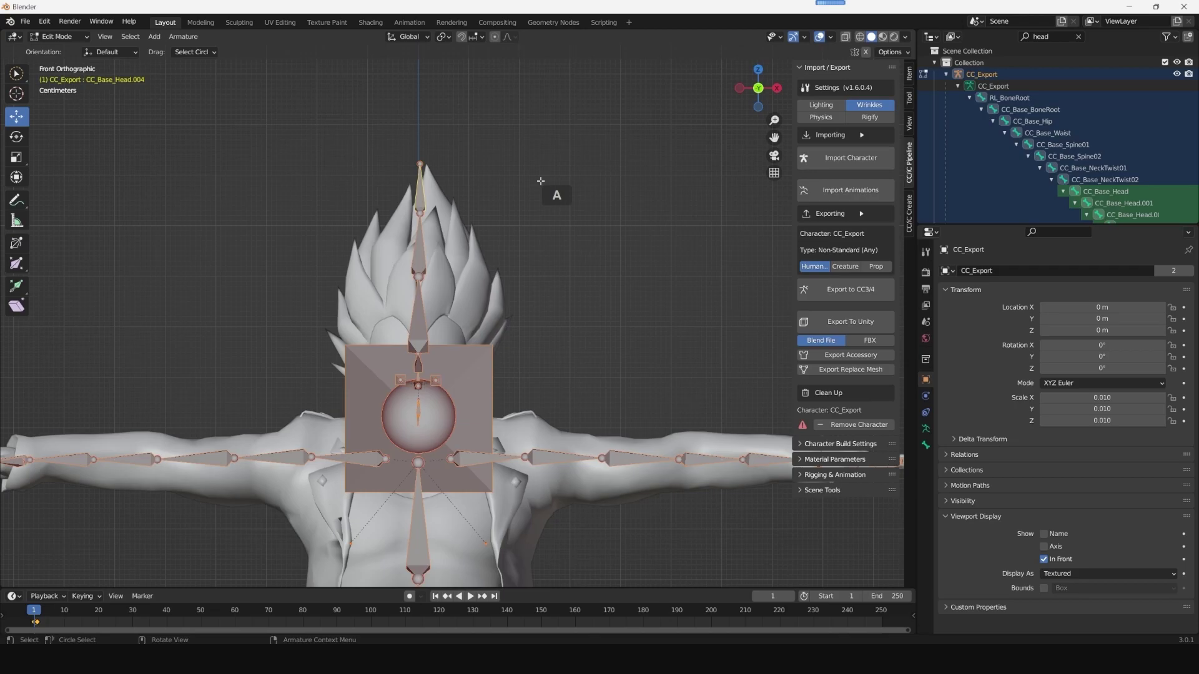
pyautogui.press('a')
pyautogui.press('a')
pyautogui.press('a')
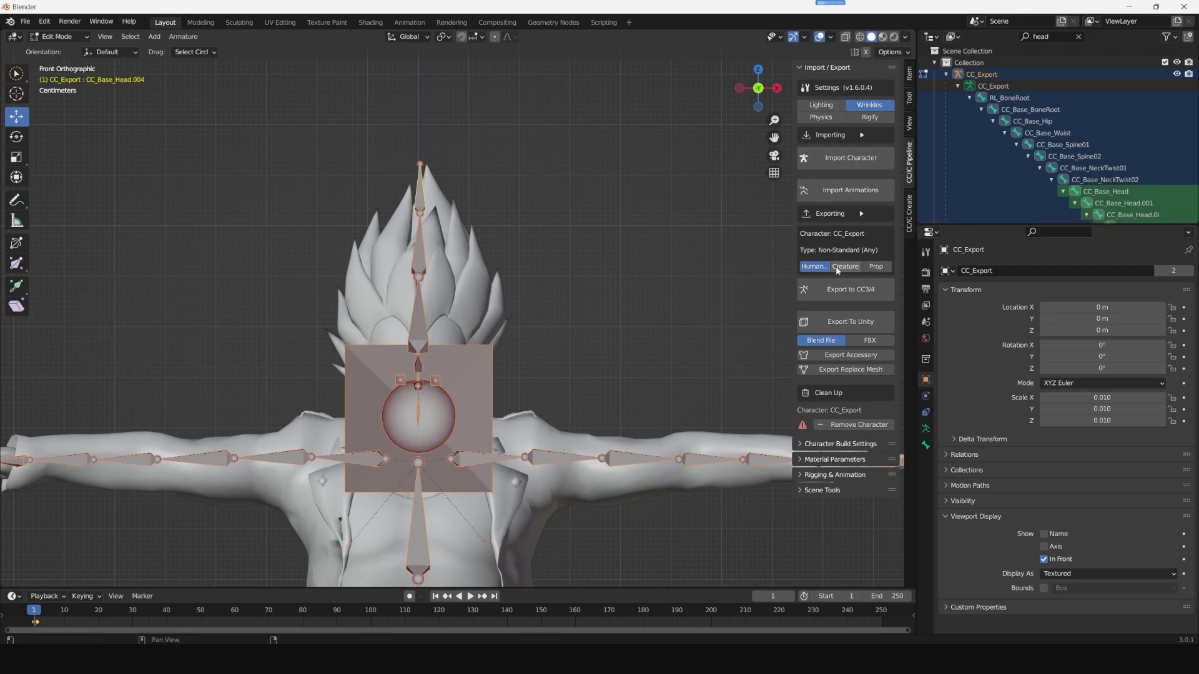
pyautogui.click(862, 290)
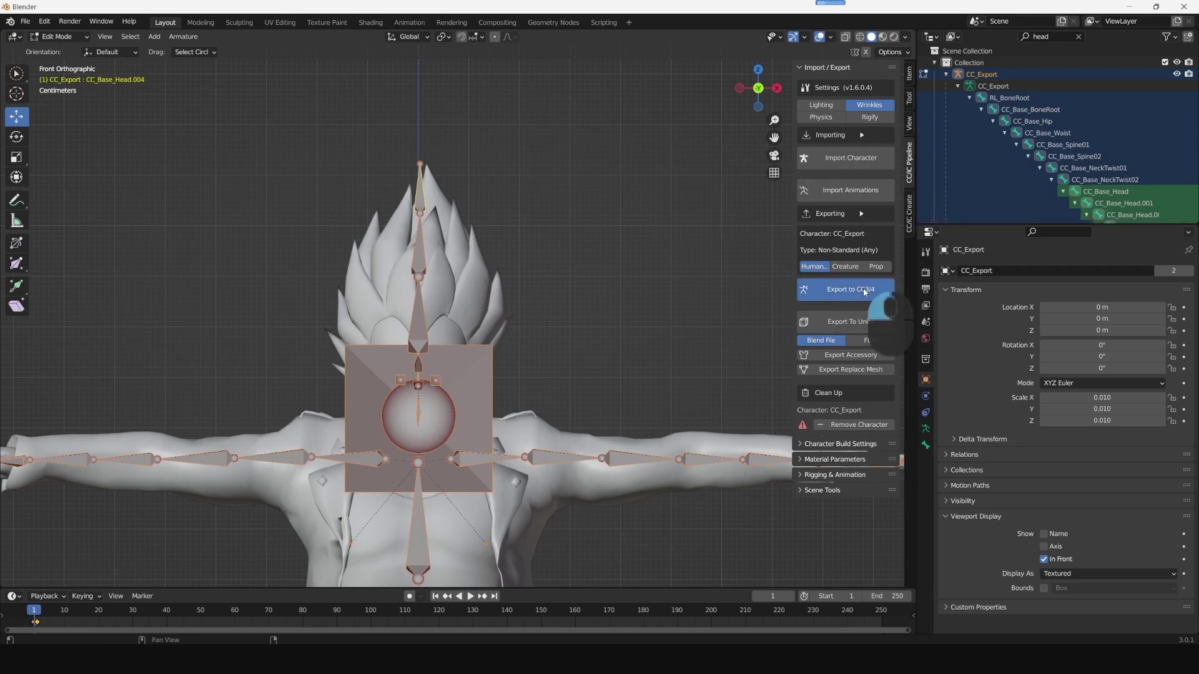
pyautogui.press('BackSpace')
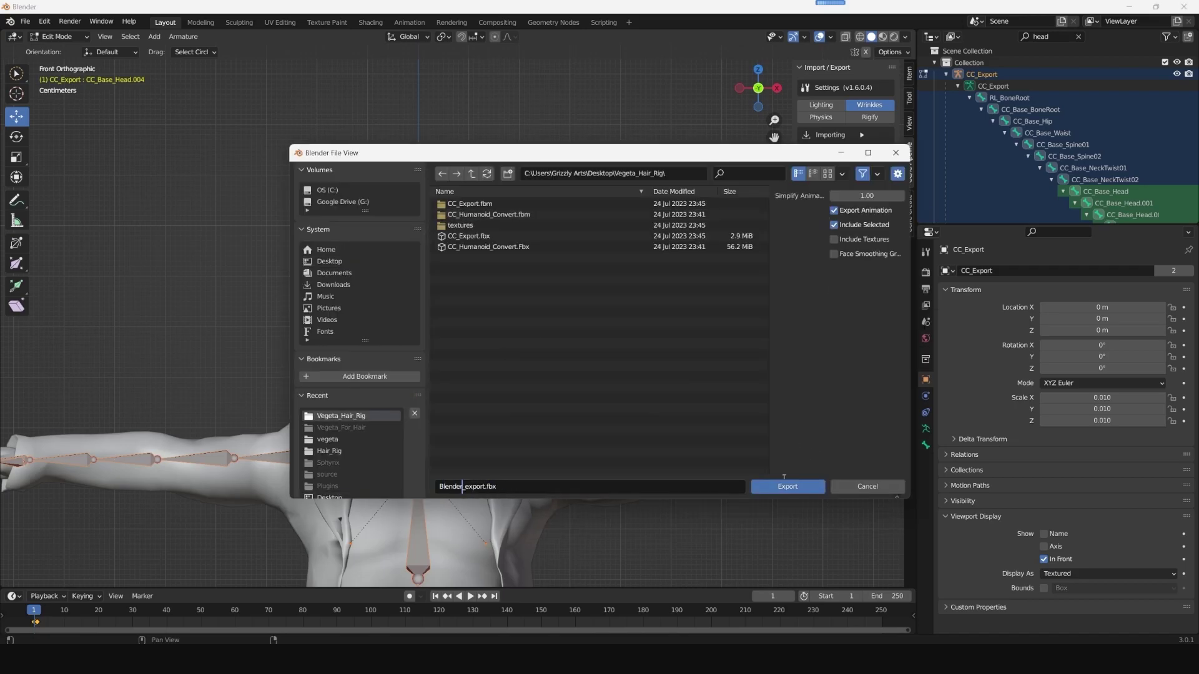
pyautogui.click(785, 484)
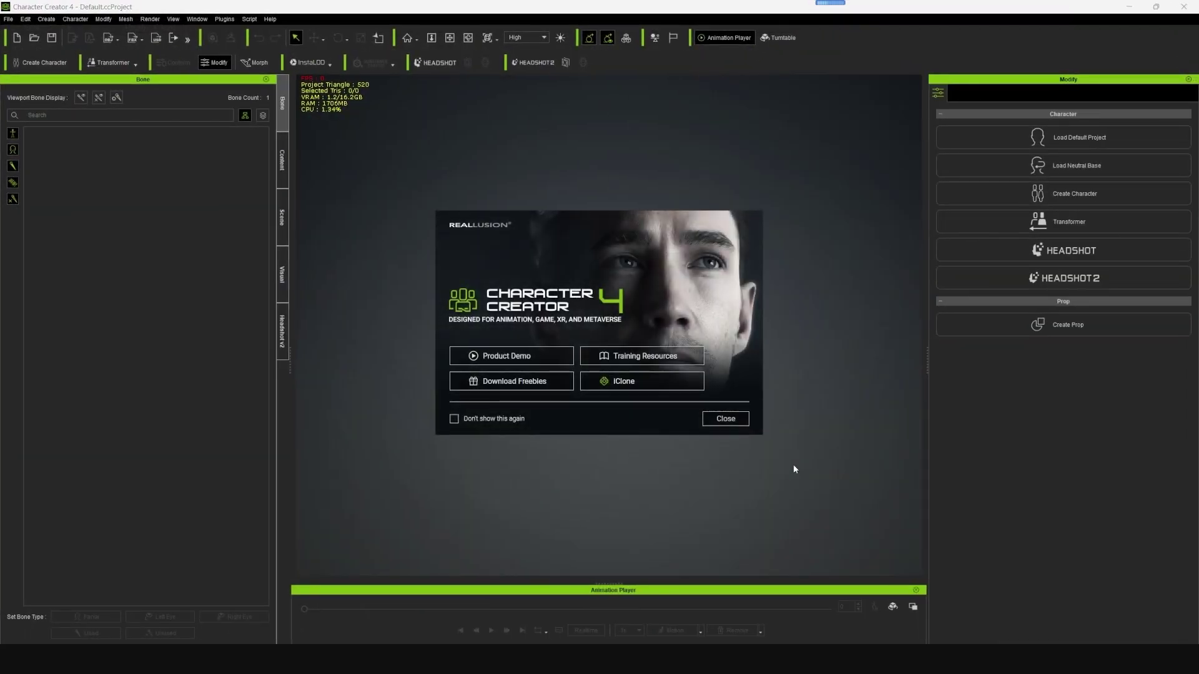
# Step: Import Blender_export.fbx through the Blender import and characterize it as a humanoid
pyautogui.click(725, 419)
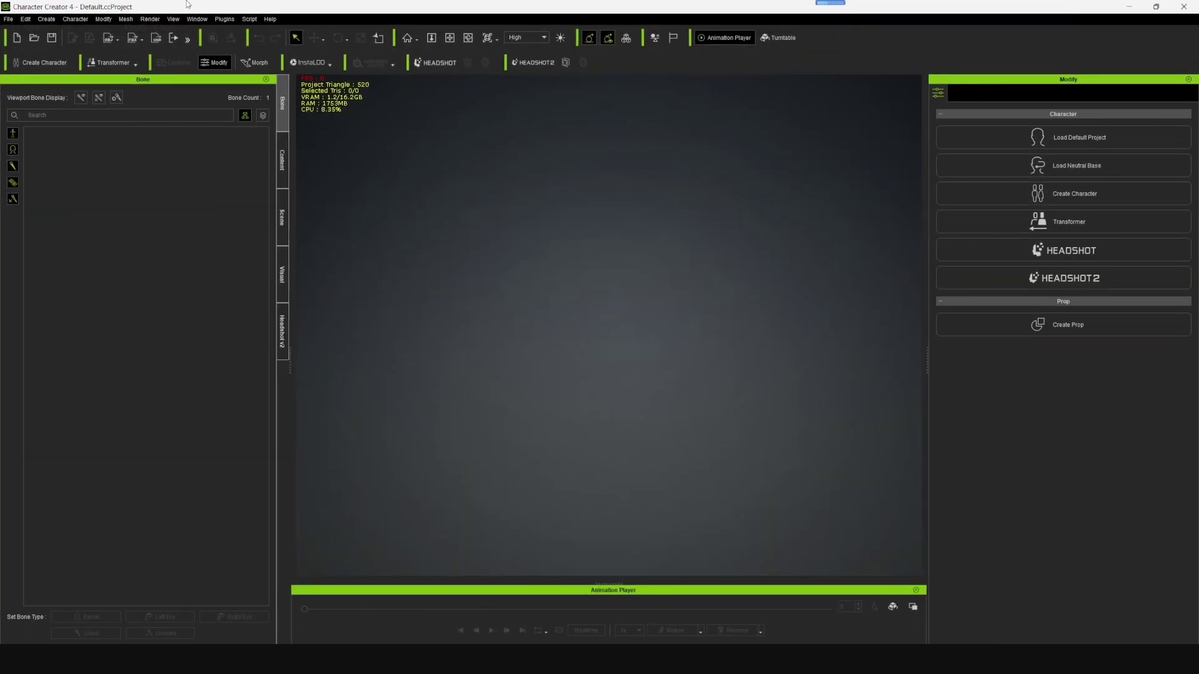
pyautogui.click(9, 19)
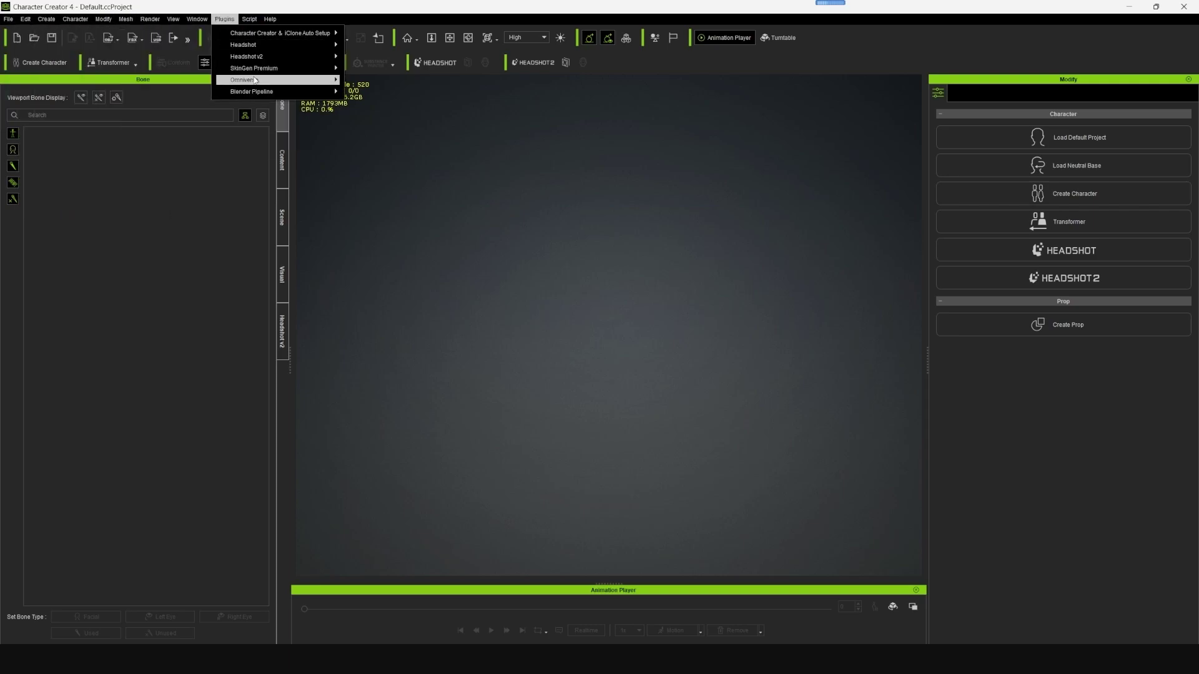
pyautogui.moveTo(253, 80)
pyautogui.click(393, 107)
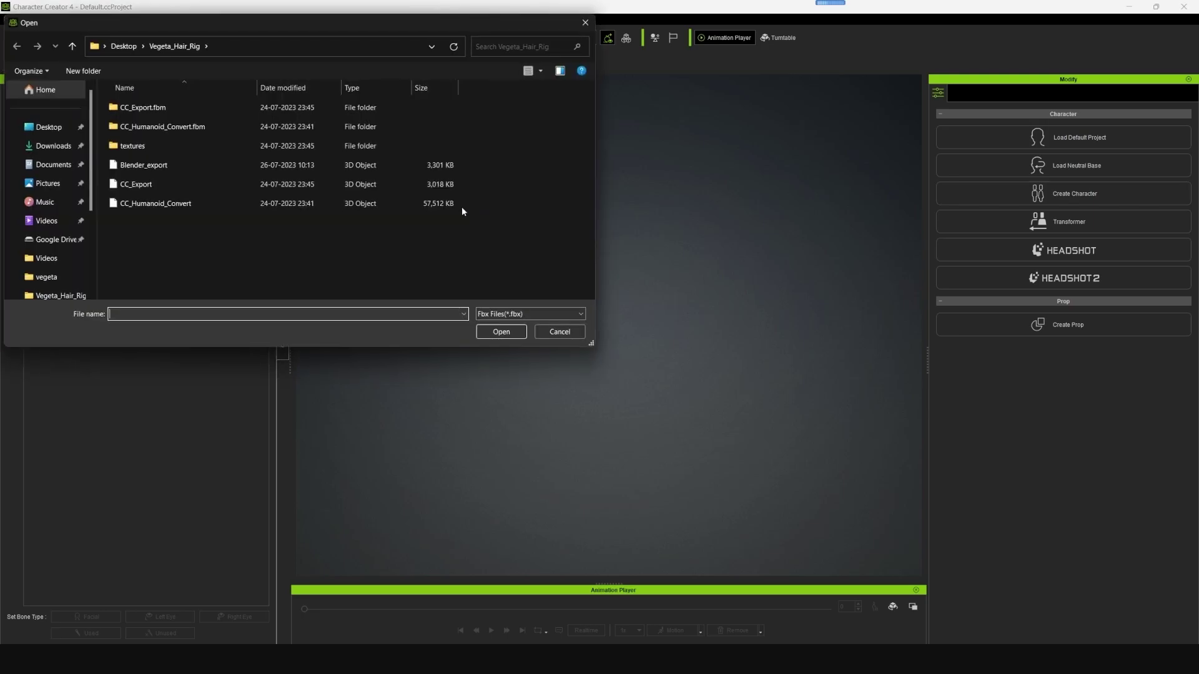
pyautogui.click(140, 165)
pyautogui.click(506, 333)
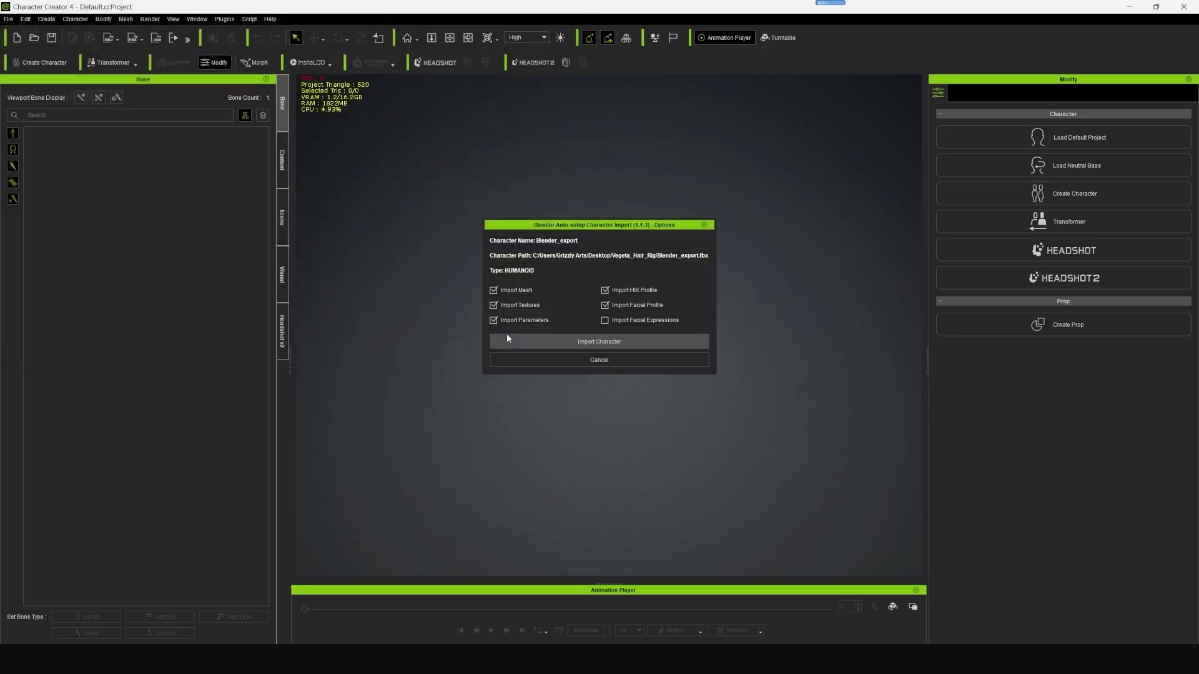
pyautogui.click(605, 343)
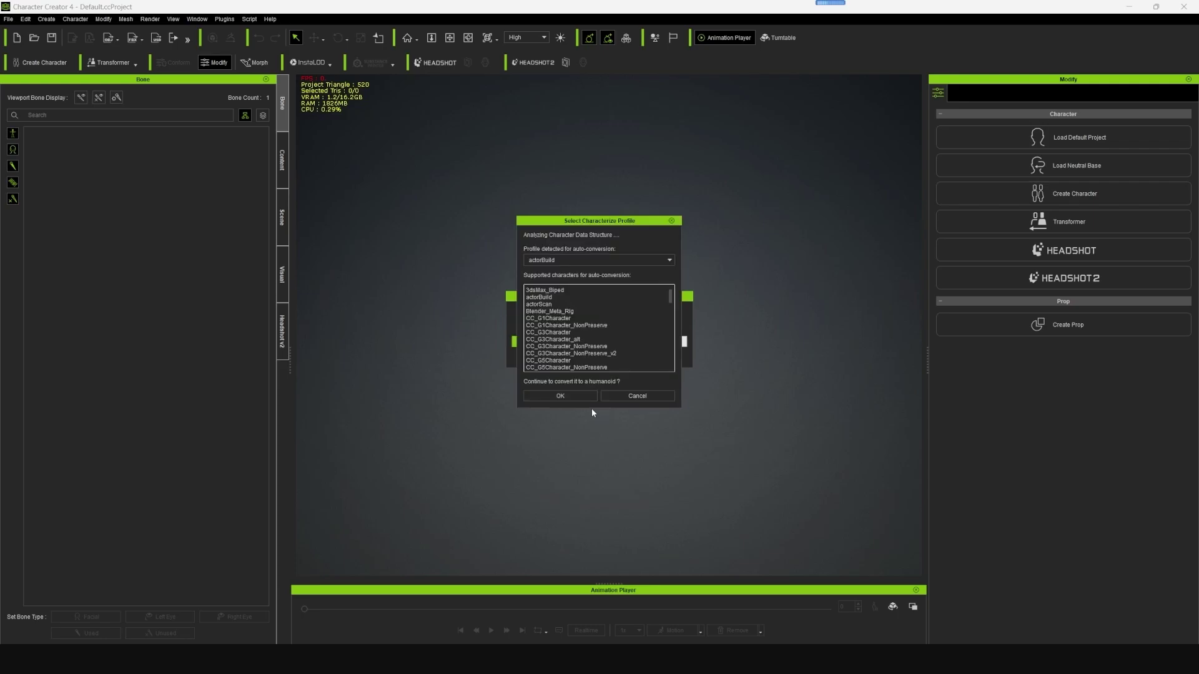
pyautogui.click(637, 396)
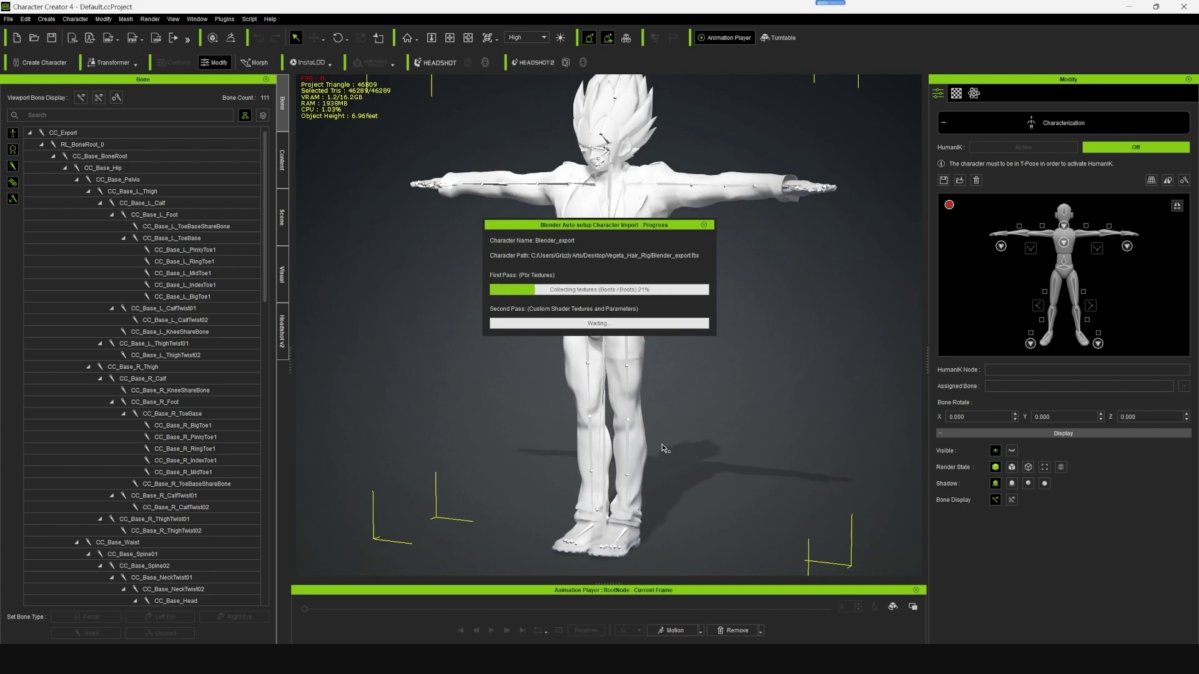
pyautogui.scroll(3, 660, 333)
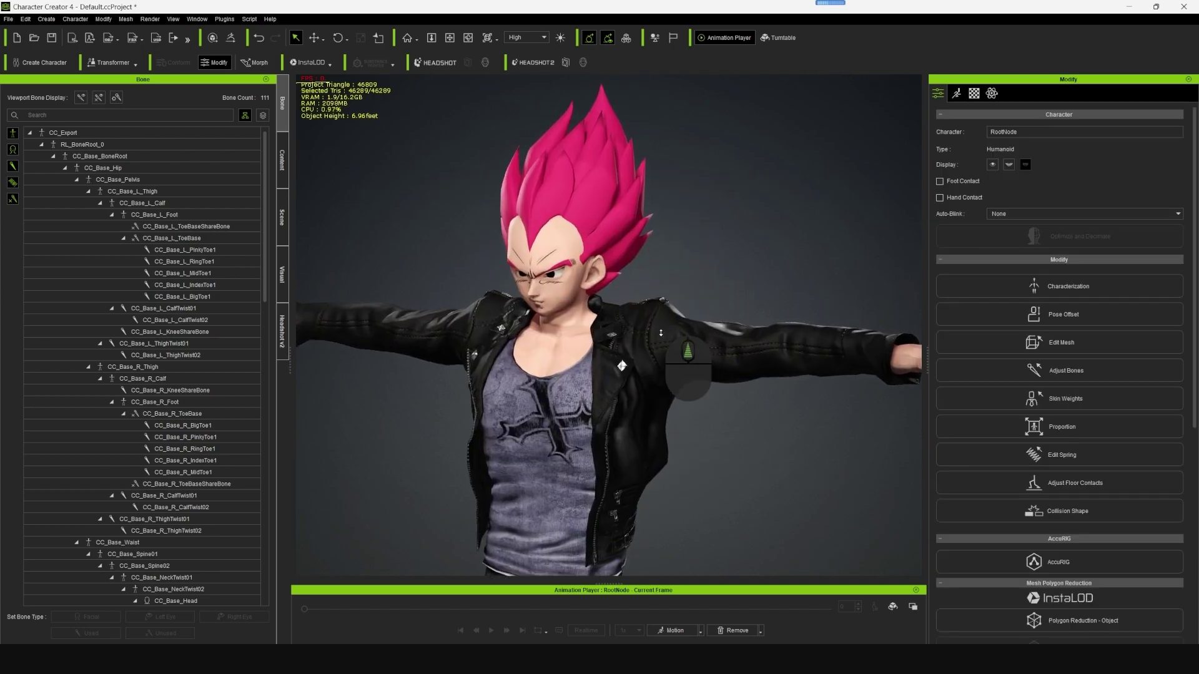
pyautogui.scroll(2, 660, 332)
pyautogui.scroll(2, 660, 332)
# Step: Search bones for 'head' and mark CC_Base_Head_001 through CC_Base_Head_004 as Used
pyautogui.moveTo(661, 337)
pyautogui.keyDown('alt'); pyautogui.mouseDown()
pyautogui.moveTo(664, 370)
pyautogui.moveTo(689, 396)
pyautogui.mouseUp(); pyautogui.keyUp('alt')
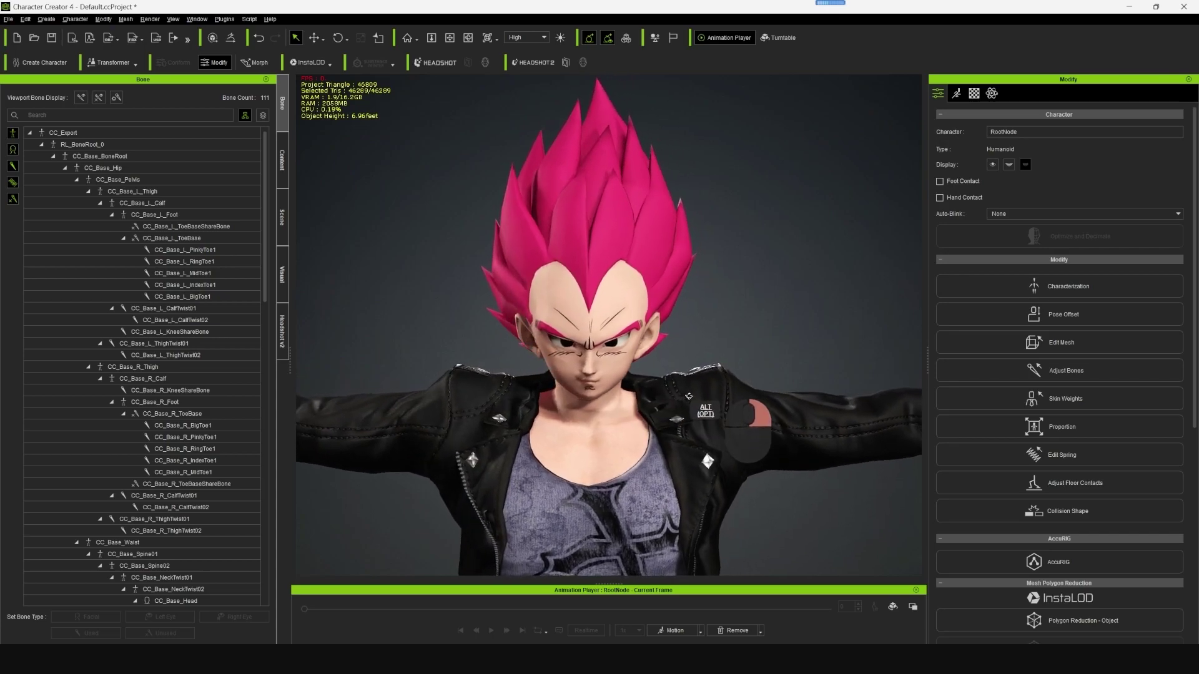
pyautogui.click(56, 114)
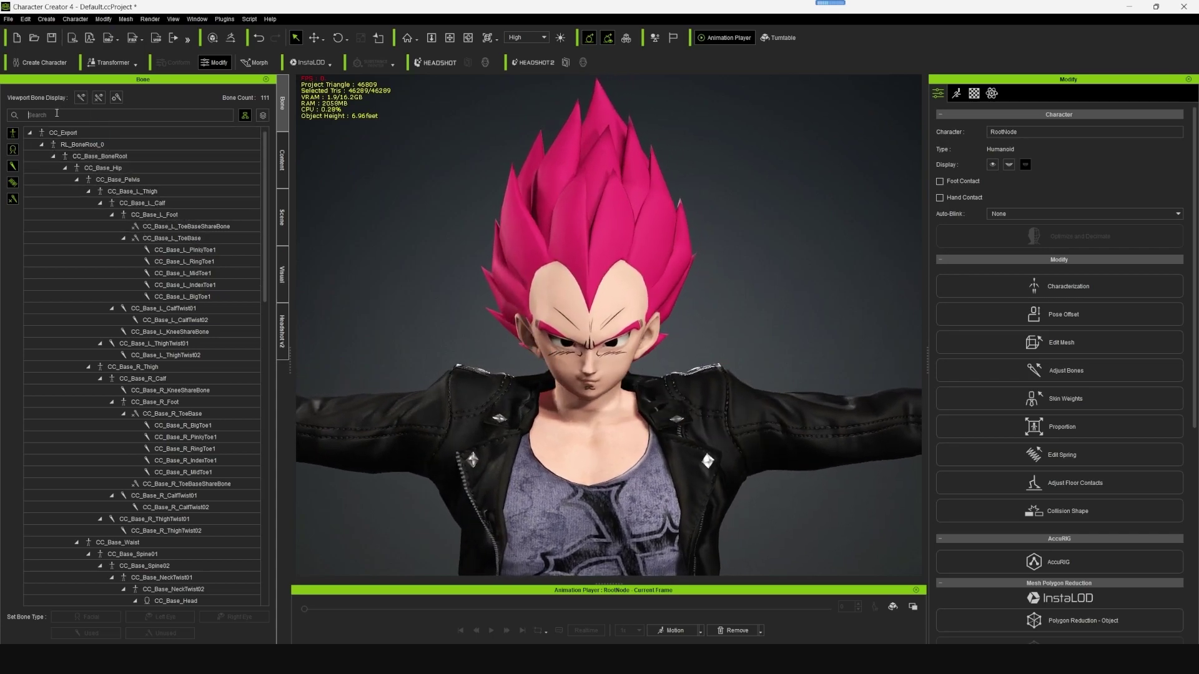
pyautogui.write('head')
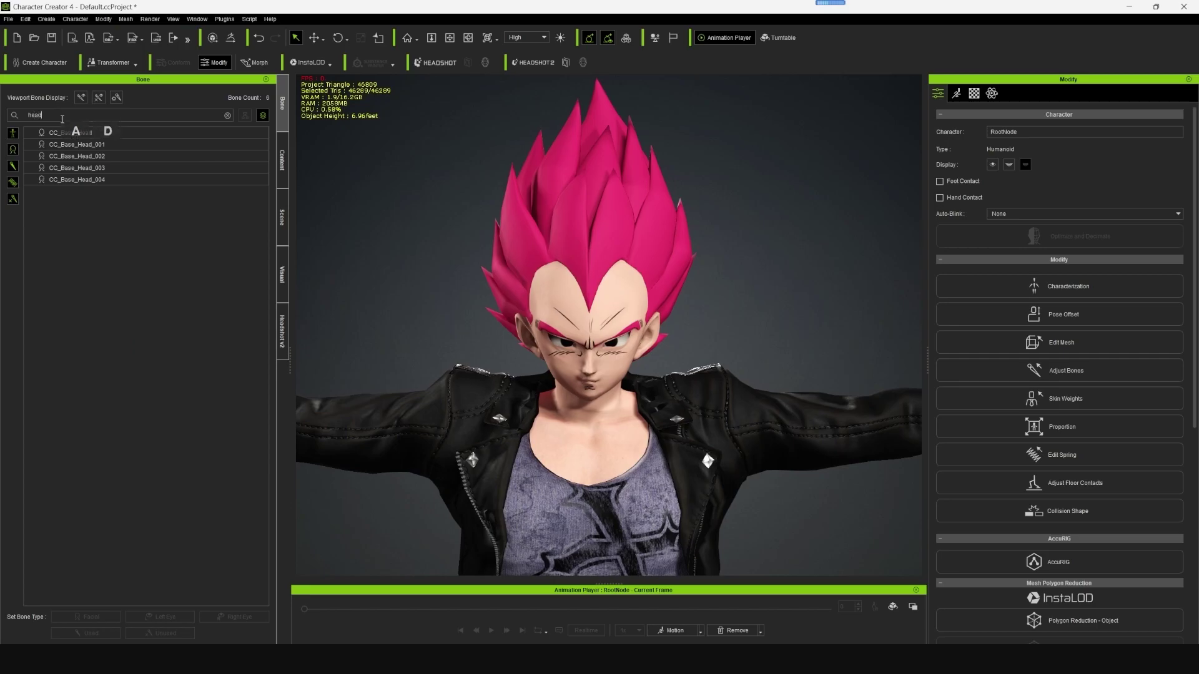
pyautogui.click(94, 145)
pyautogui.keyDown('shift'); pyautogui.click(107, 180); pyautogui.keyUp('shift')
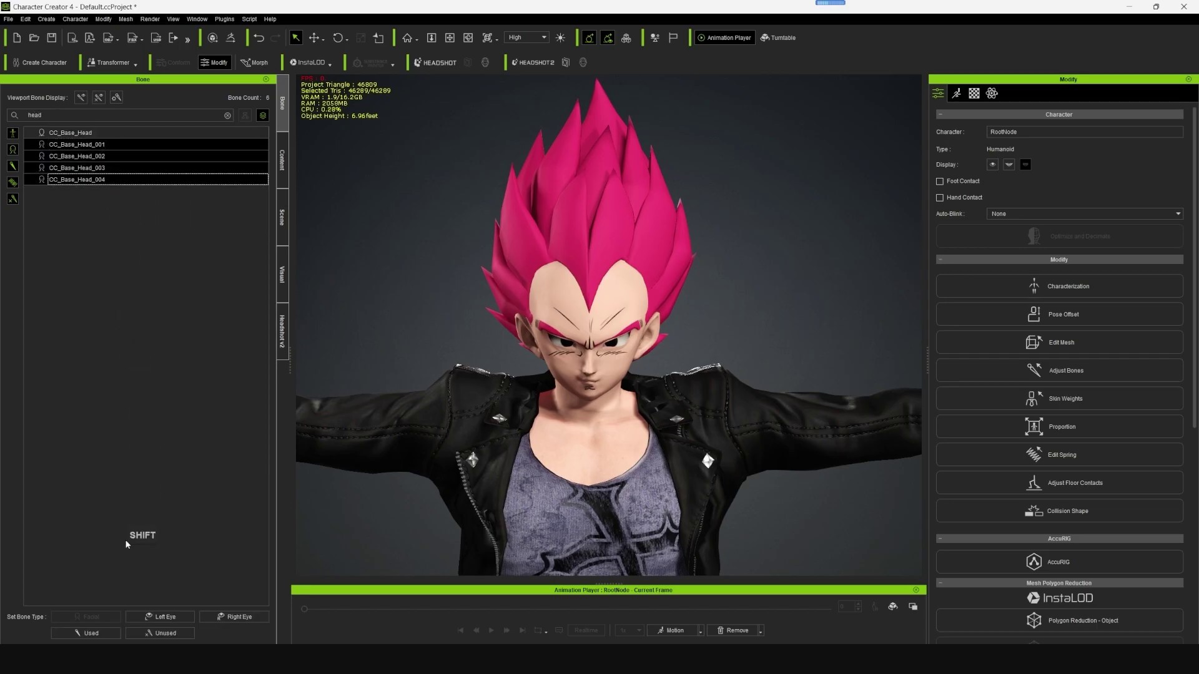
pyautogui.click(86, 633)
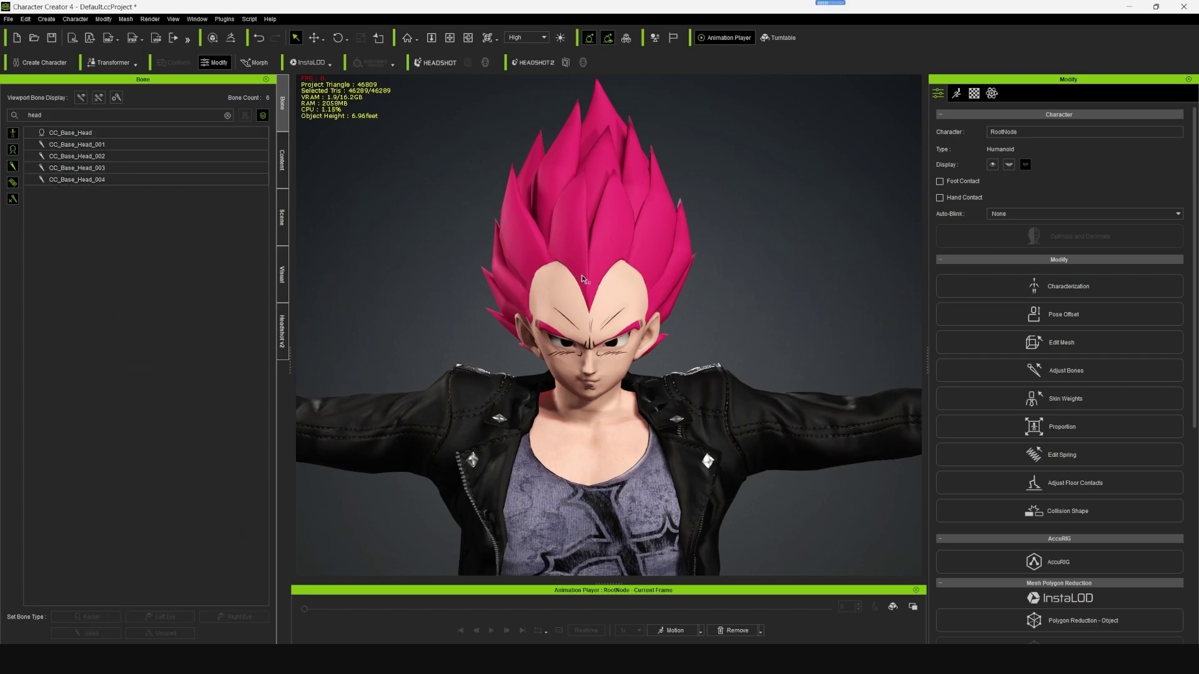
pyautogui.click(806, 282)
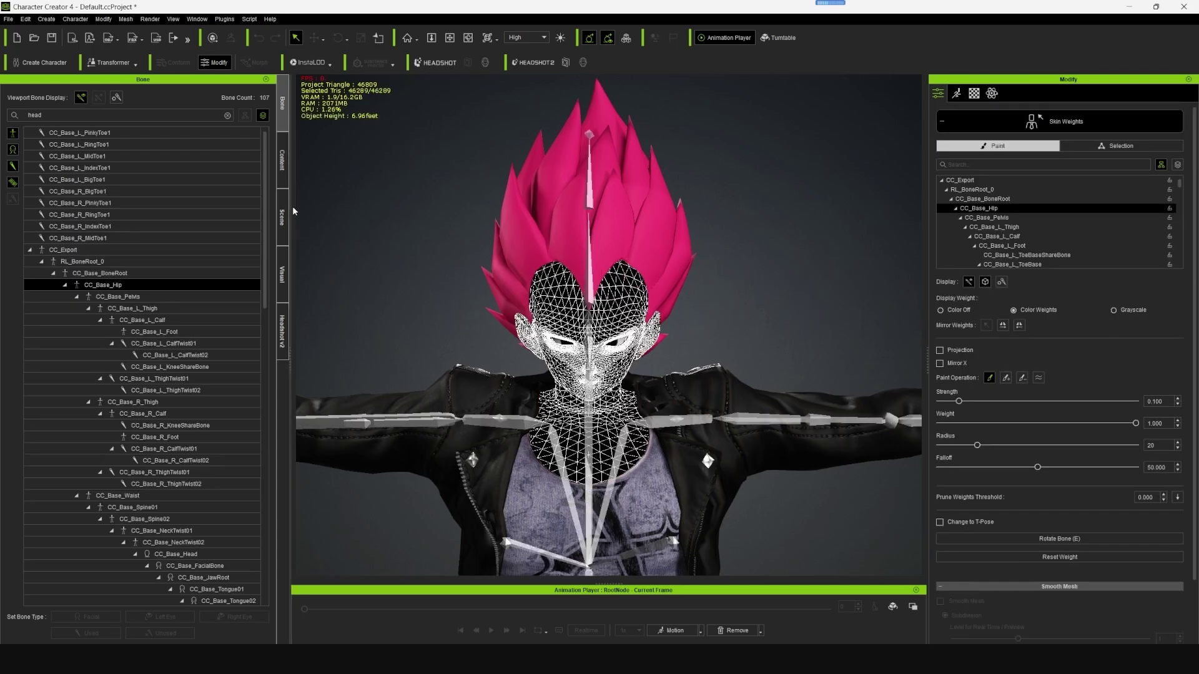
# Step: Under RootNode in the Scene list, rename the default_0 hair mesh to Hair
pyautogui.click(279, 214)
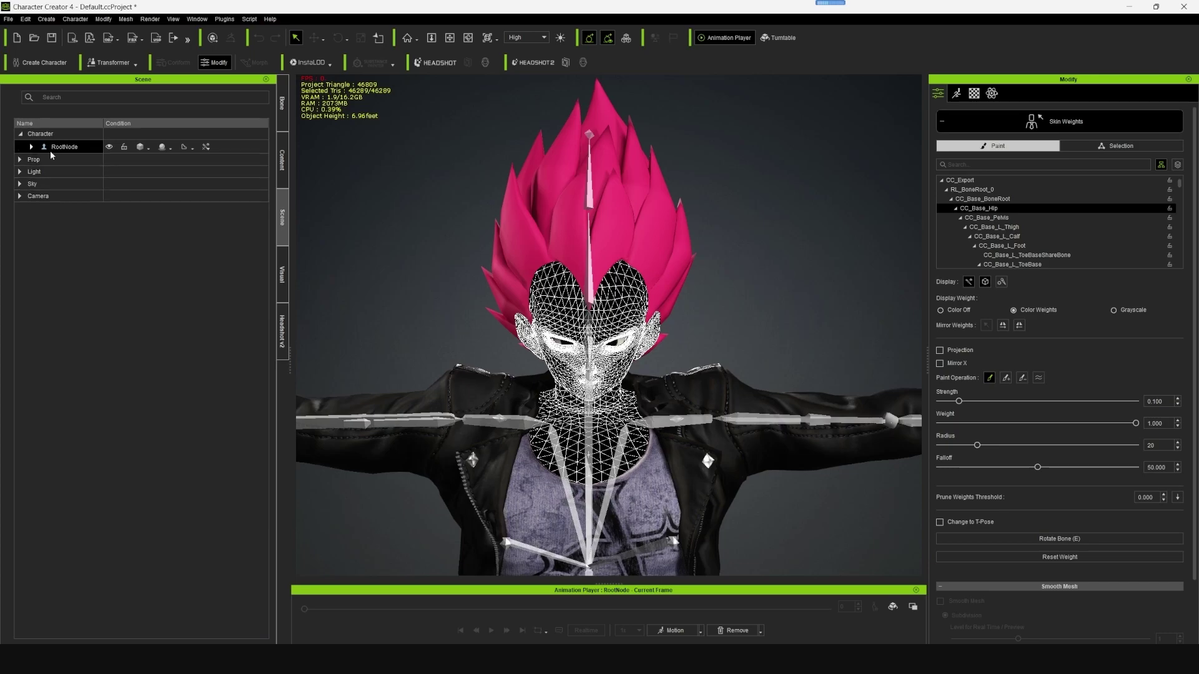
pyautogui.click(28, 147)
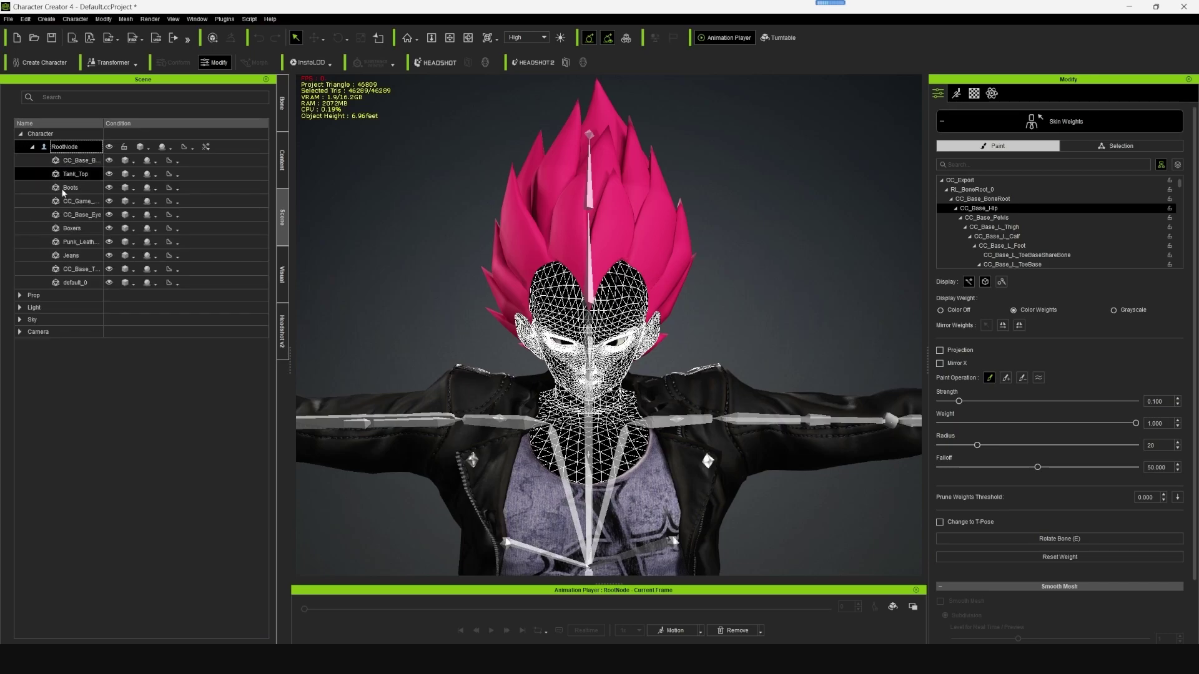
pyautogui.click(77, 284)
pyautogui.write('Hair')
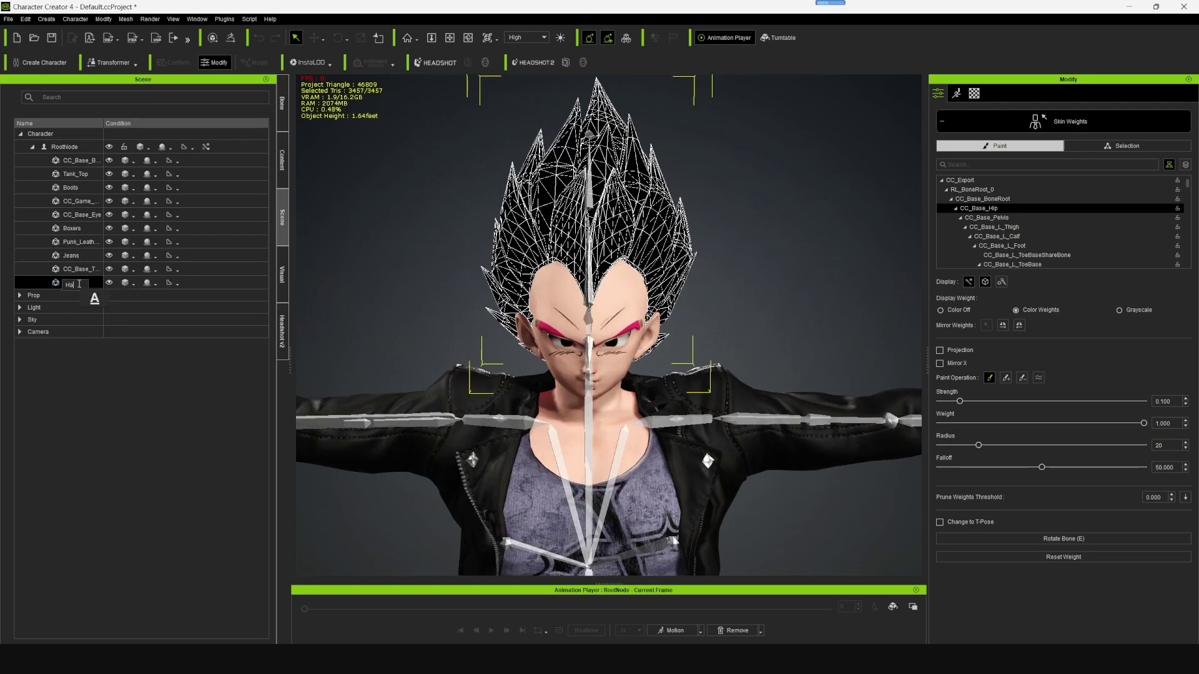
pyautogui.press('Return')
pyautogui.keyDown('alt'); pyautogui.moveTo(776, 326); pyautogui.dragTo(440, 319); pyautogui.keyUp('alt')
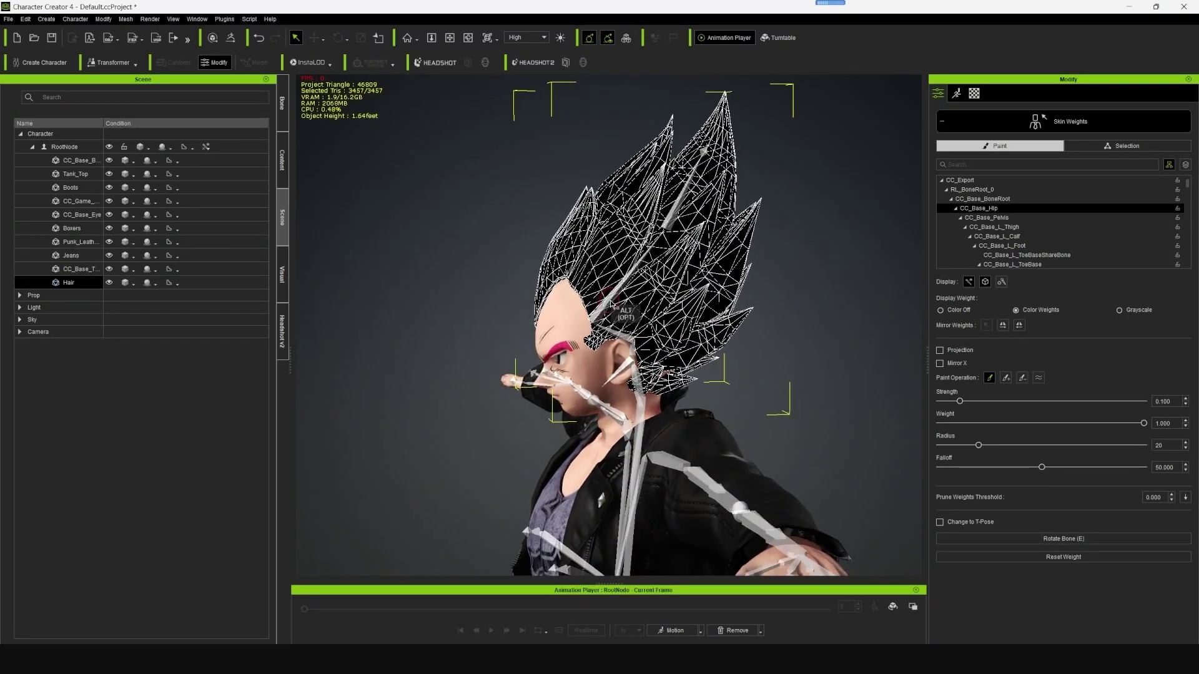
pyautogui.click(282, 103)
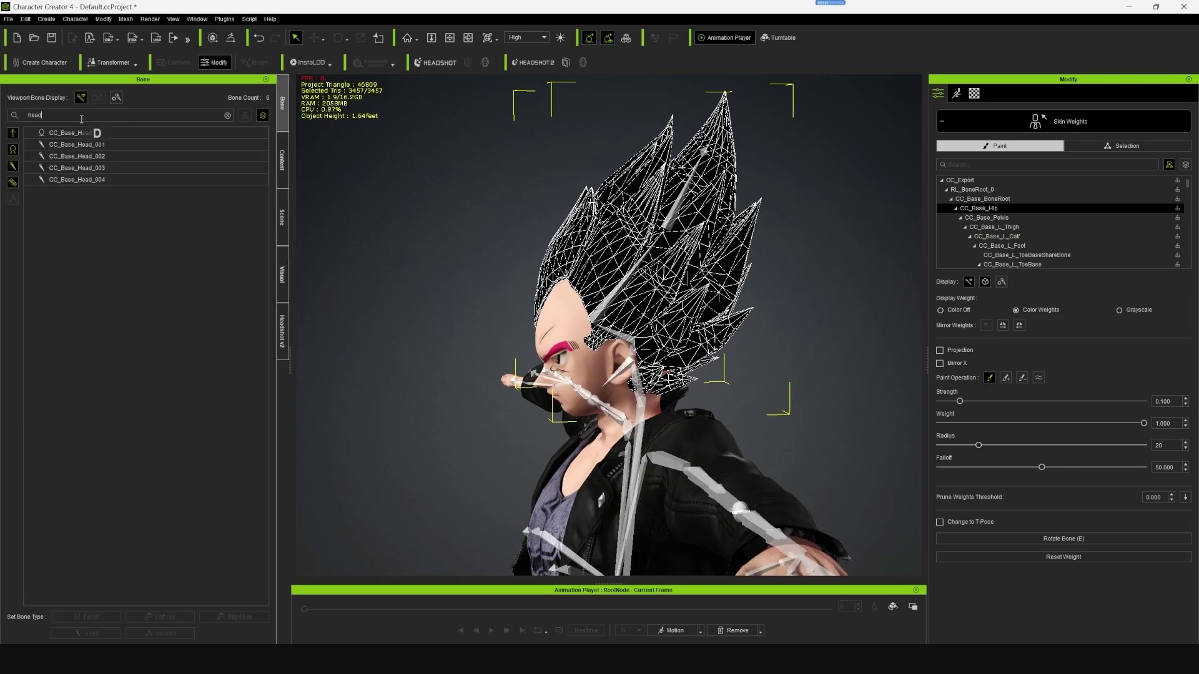
# Step: Select and grow the top spike's tip vertices, weighting them fully to CC_Base_Head_004
pyautogui.click(174, 179)
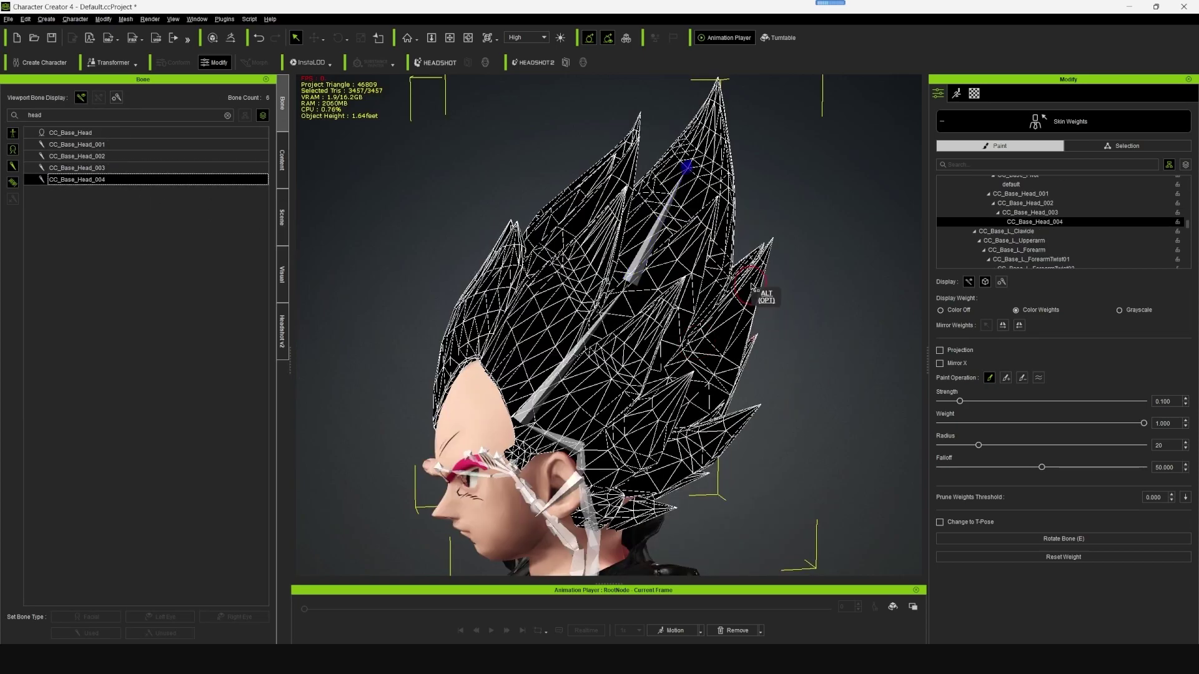
pyautogui.keyDown('alt'); pyautogui.moveTo(422, 328); pyautogui.dragTo(843, 328); pyautogui.keyUp('alt')
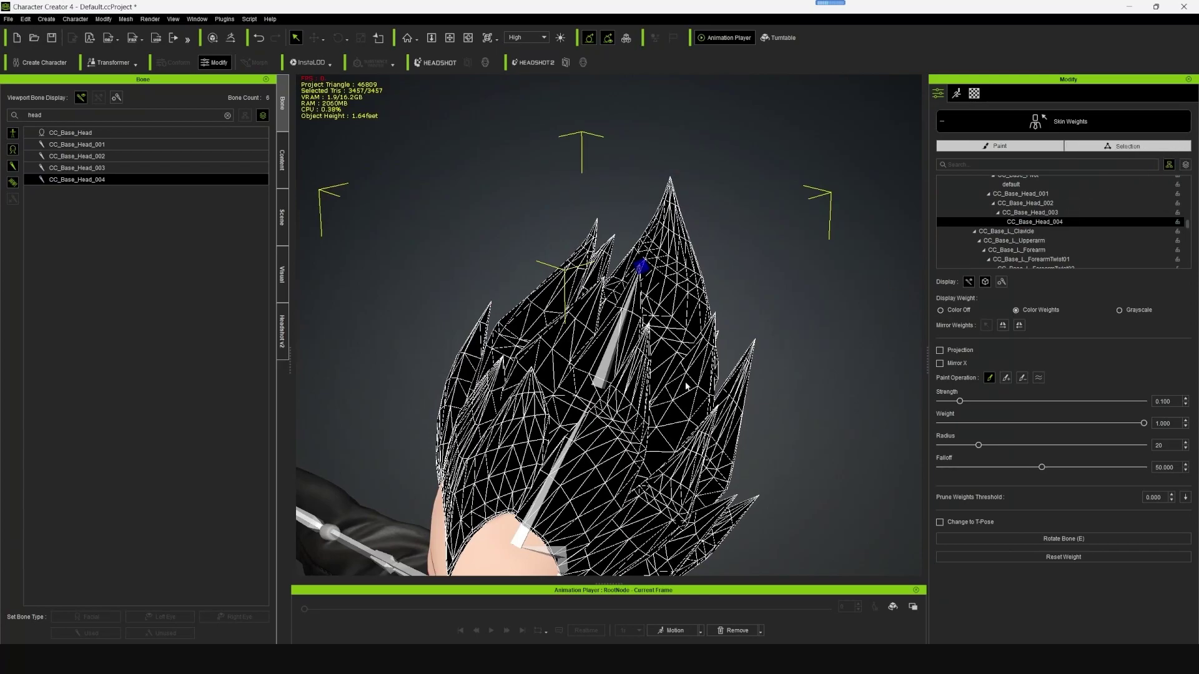
pyautogui.click(1149, 147)
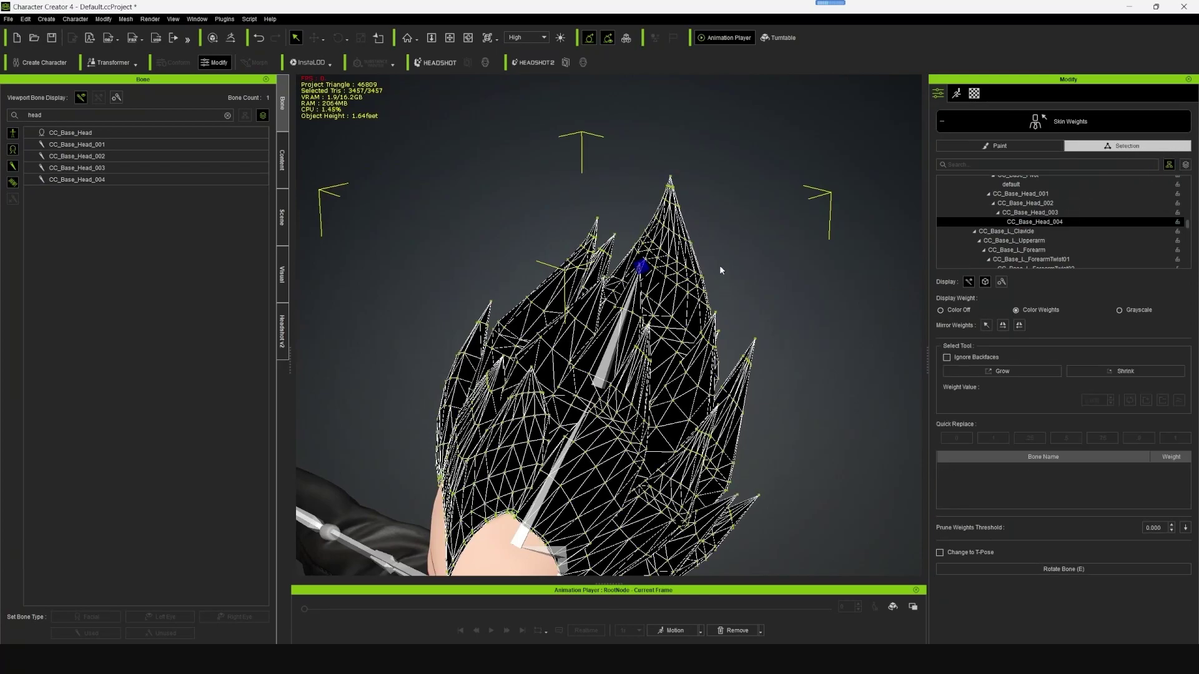
pyautogui.click(669, 177)
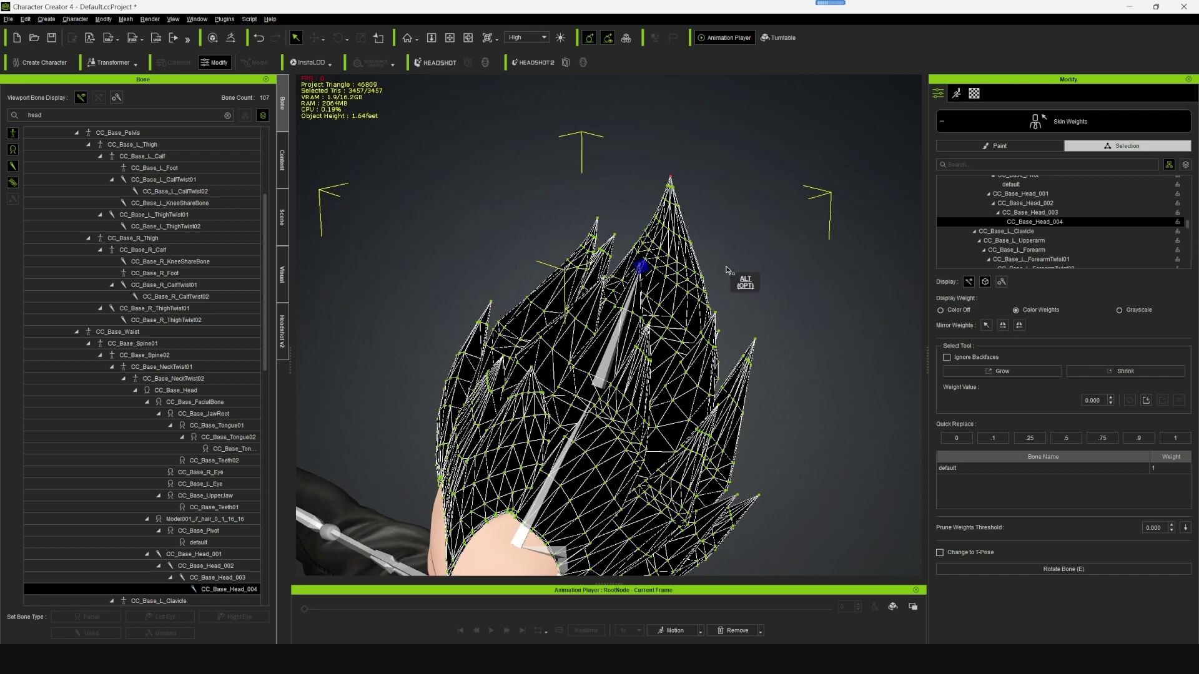
pyautogui.moveTo(734, 279)
pyautogui.keyDown('alt'); pyautogui.mouseDown()
pyautogui.moveTo(697, 267)
pyautogui.moveTo(656, 276)
pyautogui.mouseUp(); pyautogui.keyUp('alt')
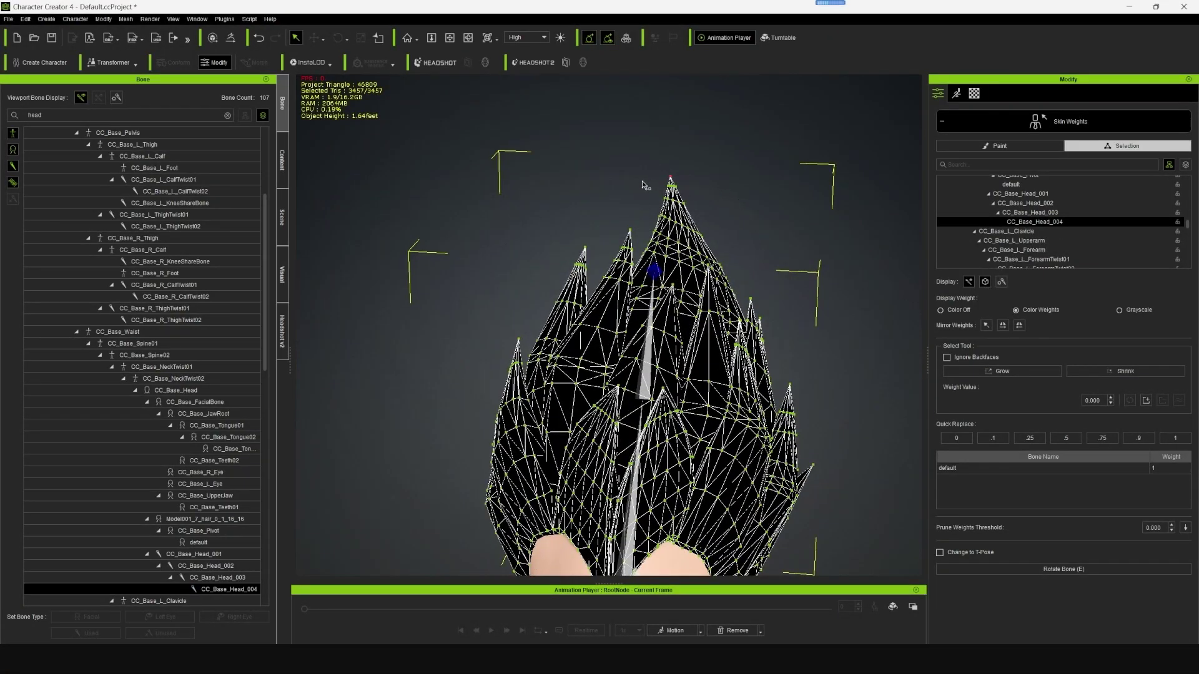
pyautogui.click(997, 371)
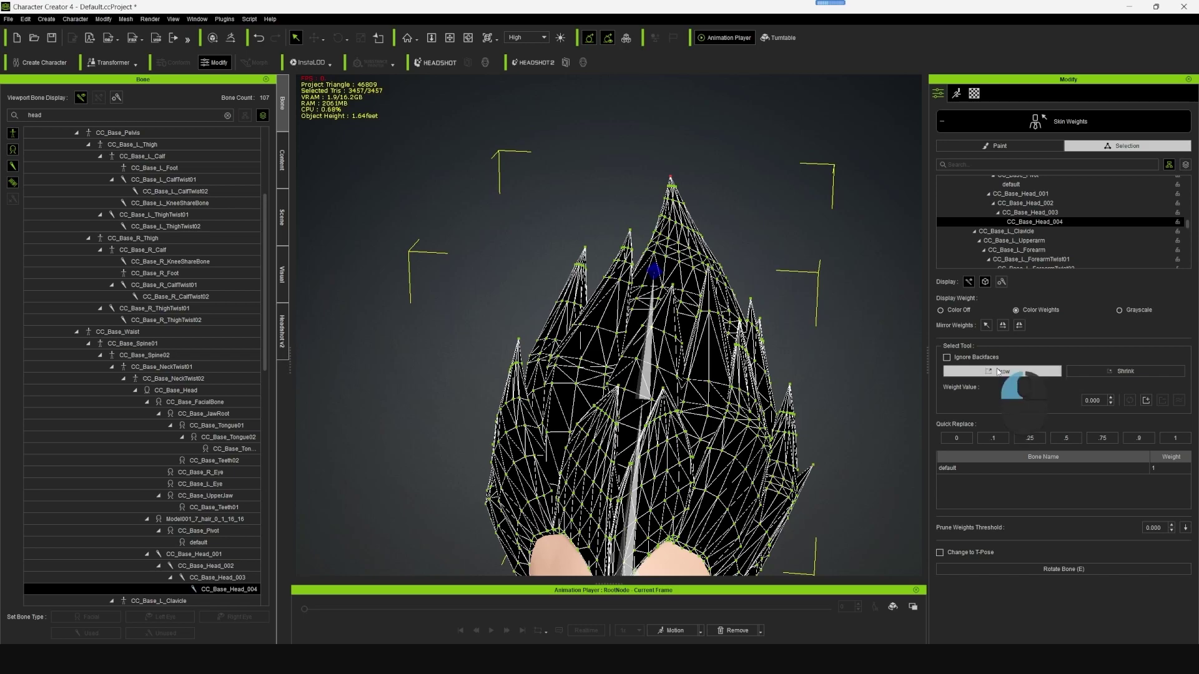
pyautogui.click(999, 372)
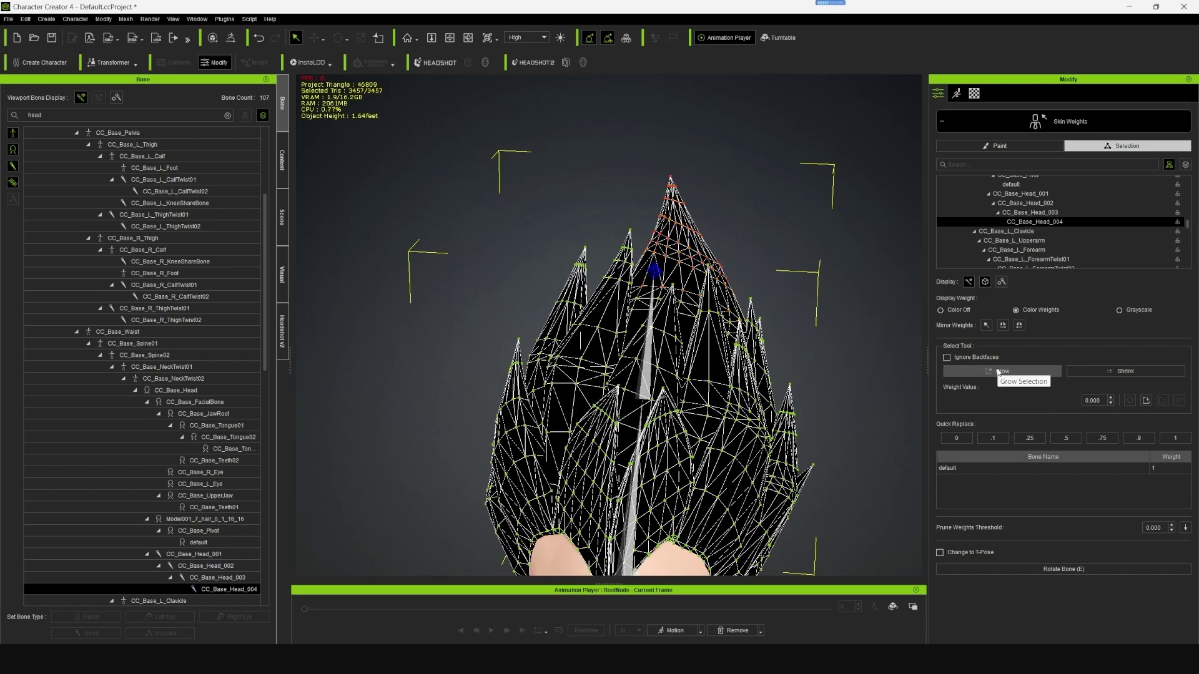
pyautogui.click(1174, 437)
# Step: Pick CC_Base_Head_003 and box-select the hair vertices around the spikes
pyautogui.moveTo(824, 300)
pyautogui.keyDown('alt'); pyautogui.mouseDown(button='right')
pyautogui.moveTo(723, 271)
pyautogui.moveTo(599, 319)
pyautogui.mouseUp(button='right'); pyautogui.keyUp('alt')
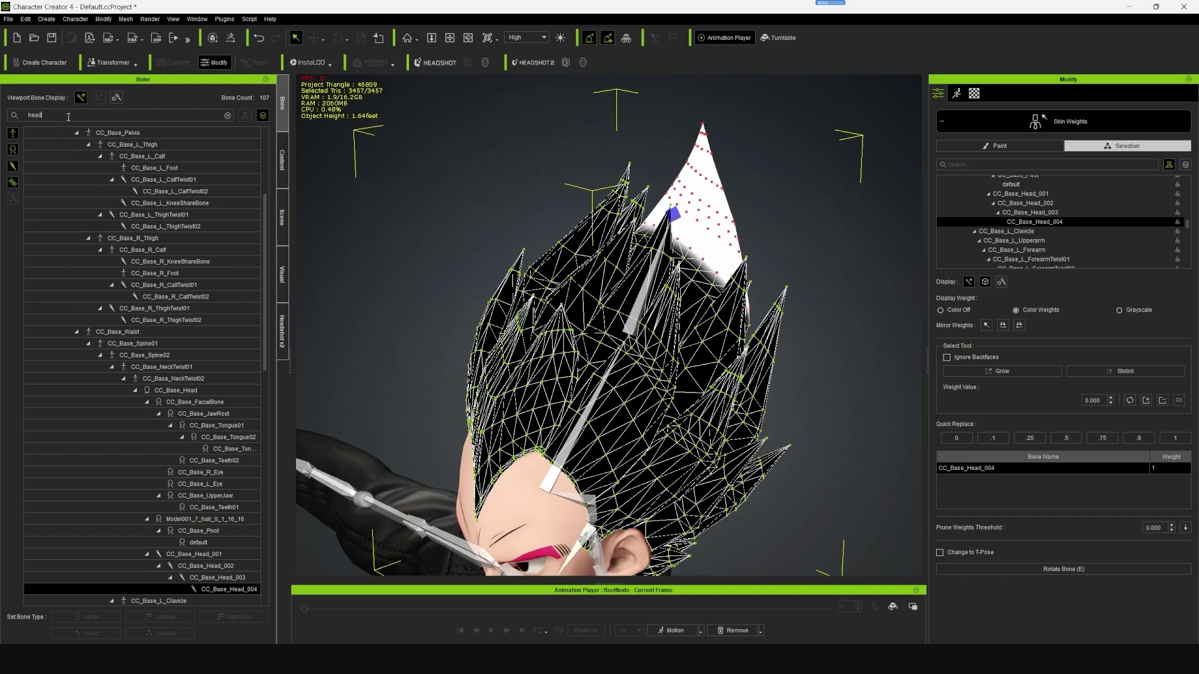
pyautogui.press('Return')
pyautogui.click(103, 169)
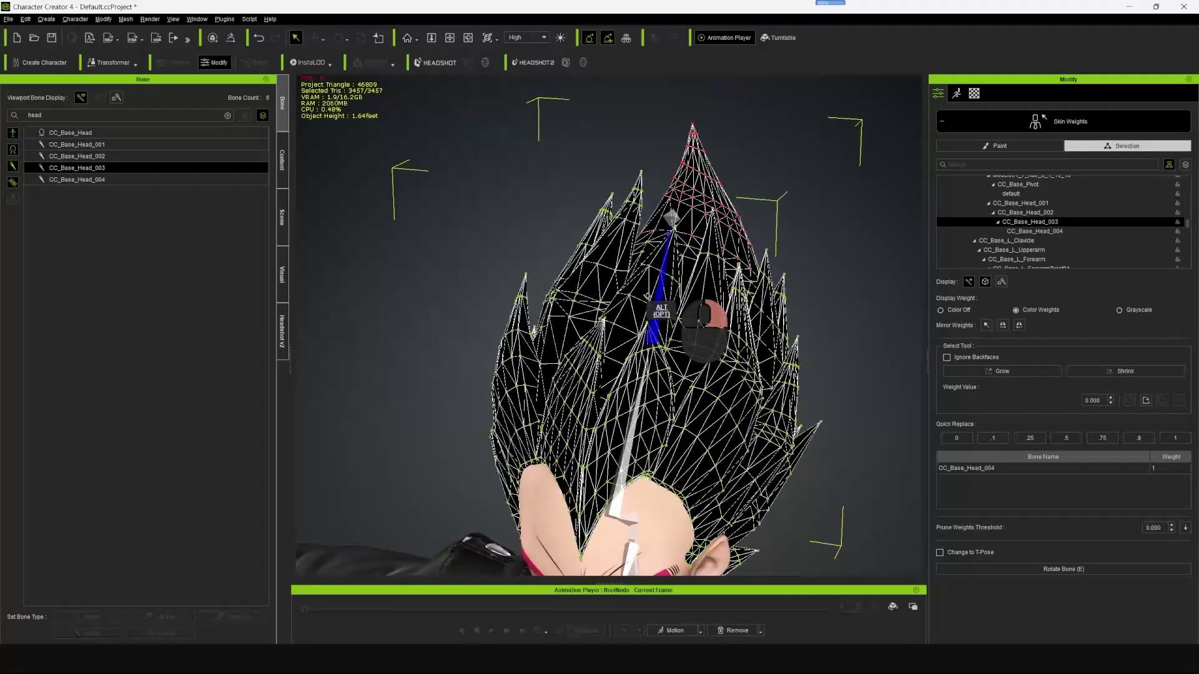
pyautogui.moveTo(647, 297)
pyautogui.keyDown('alt'); pyautogui.mouseDown()
pyautogui.moveTo(659, 309)
pyautogui.moveTo(491, 308)
pyautogui.mouseUp(); pyautogui.keyUp('alt')
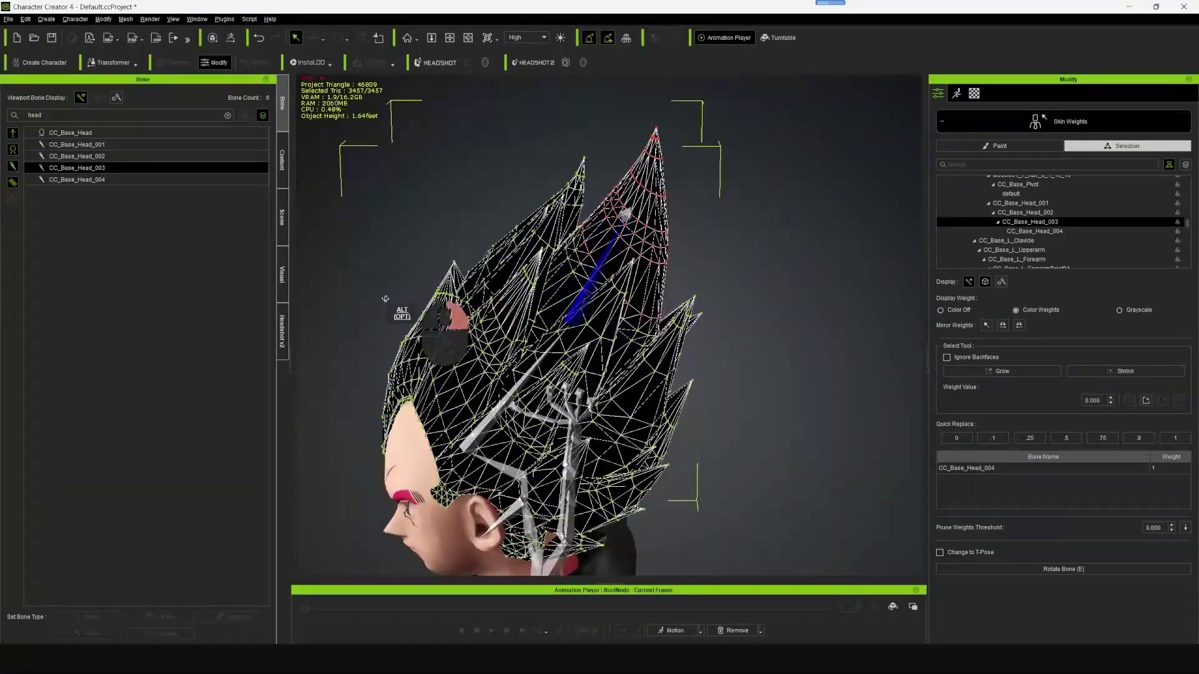
pyautogui.moveTo(491, 307)
pyautogui.keyDown('alt'); pyautogui.mouseDown()
pyautogui.moveTo(700, 320)
pyautogui.moveTo(590, 308)
pyautogui.mouseUp(); pyautogui.keyUp('alt')
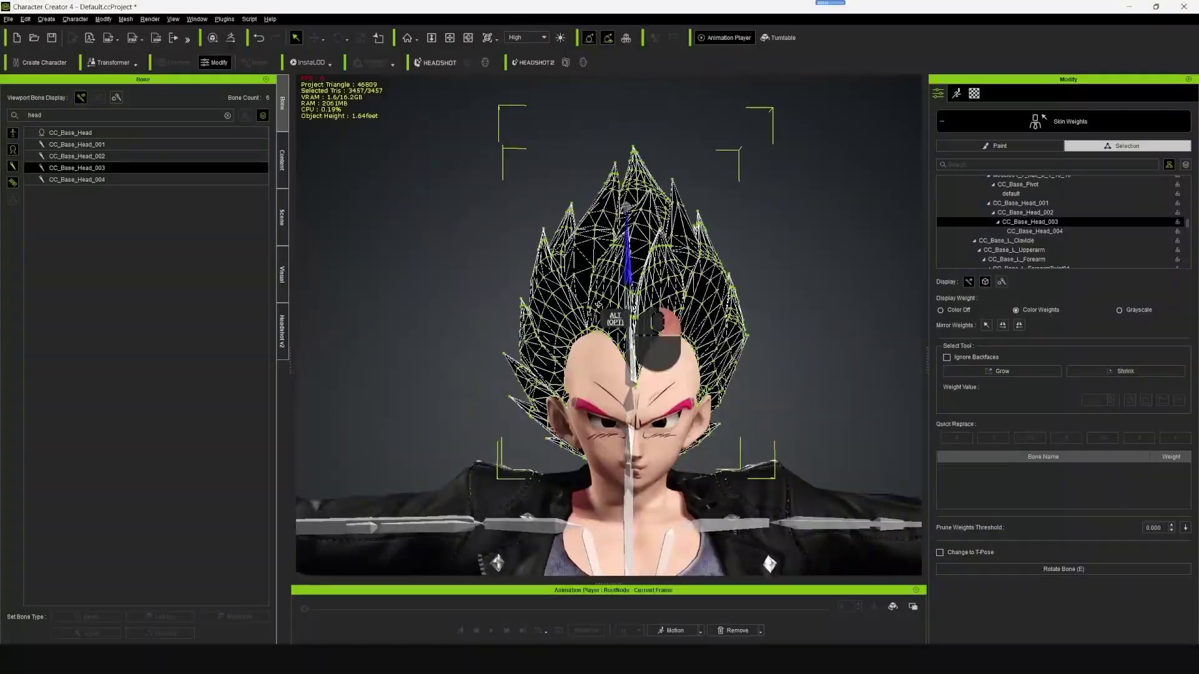
pyautogui.moveTo(477, 111); pyautogui.dragTo(802, 260)
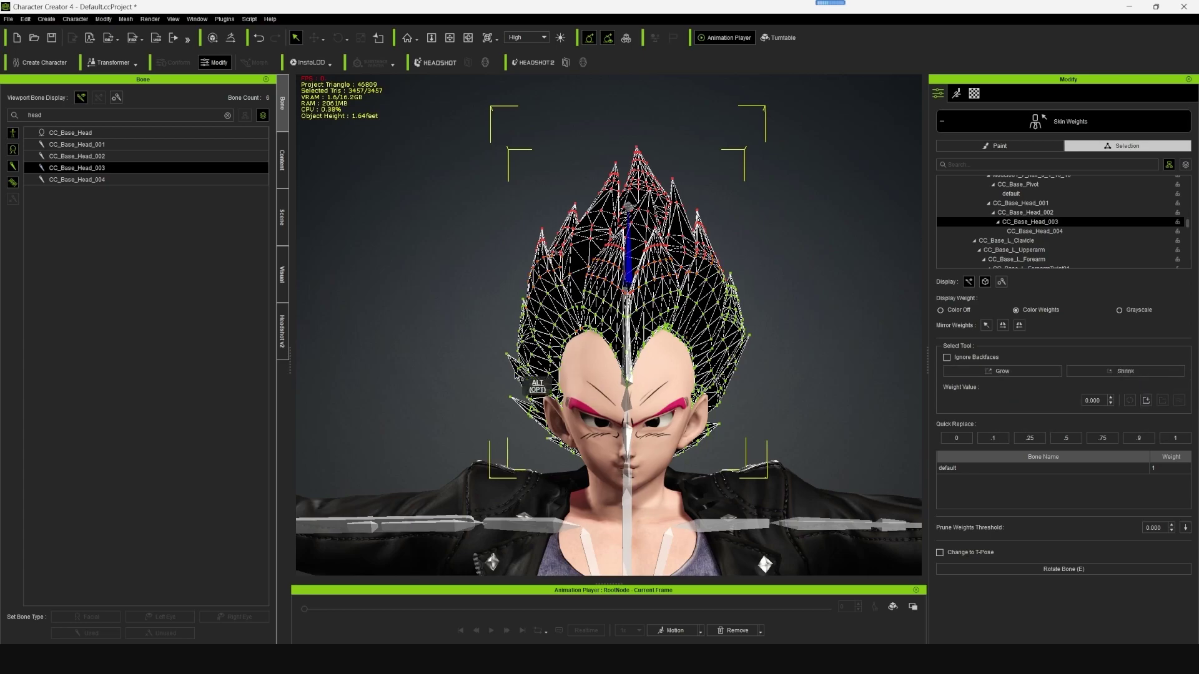
# Step: Refine the selection along the hairline and add the top hair spike's vertices
pyautogui.keyDown('alt'); pyautogui.moveTo(520, 377); pyautogui.dragTo(665, 376); pyautogui.keyUp('alt')
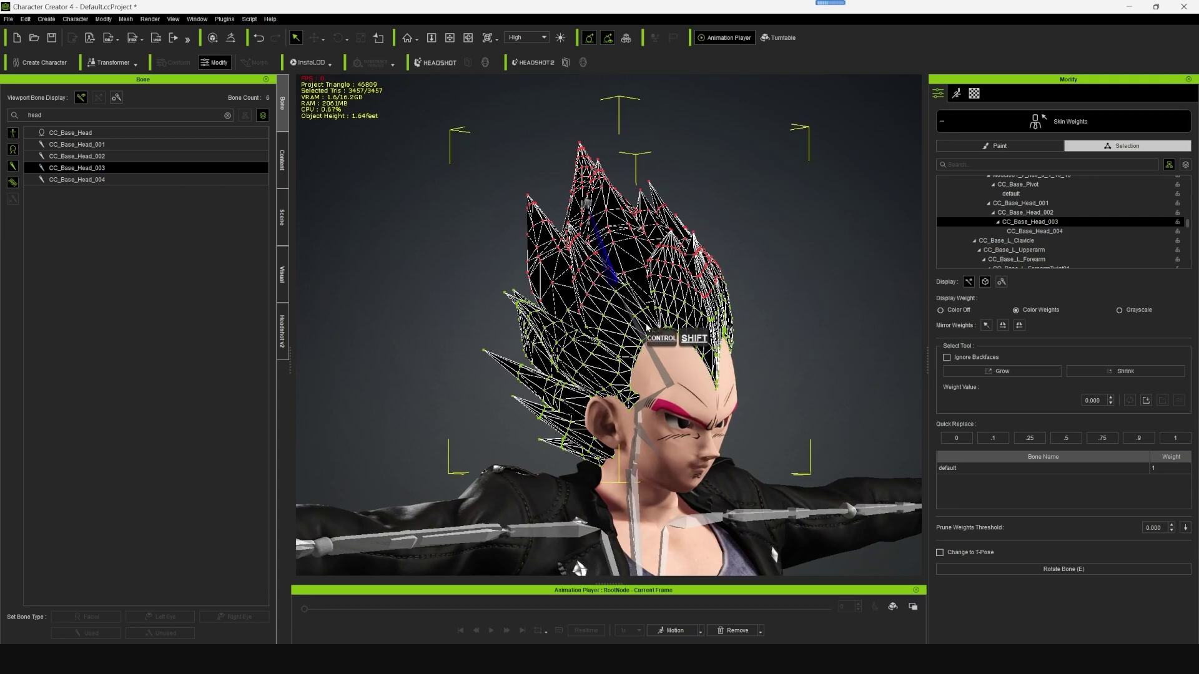
pyautogui.keyDown('ctrl'); pyautogui.keyDown('shift'); pyautogui.click(661, 345); pyautogui.keyUp('shift'); pyautogui.keyUp('ctrl')
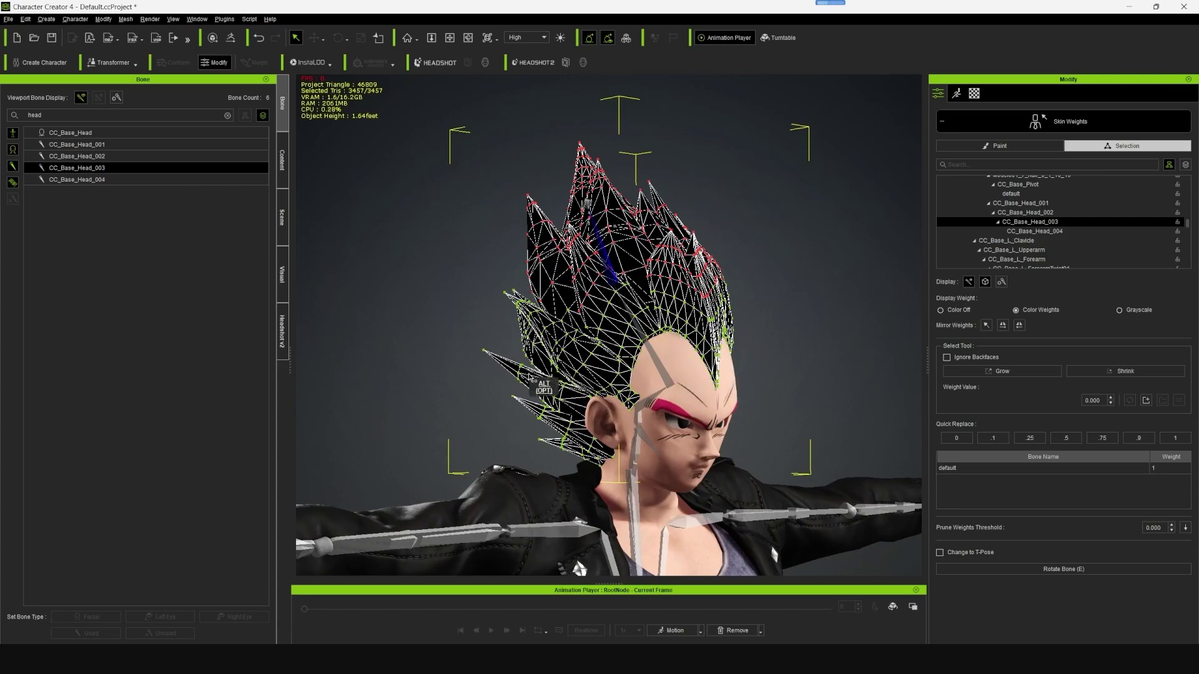
pyautogui.keyDown('alt'); pyautogui.moveTo(529, 379); pyautogui.dragTo(633, 388); pyautogui.keyUp('alt')
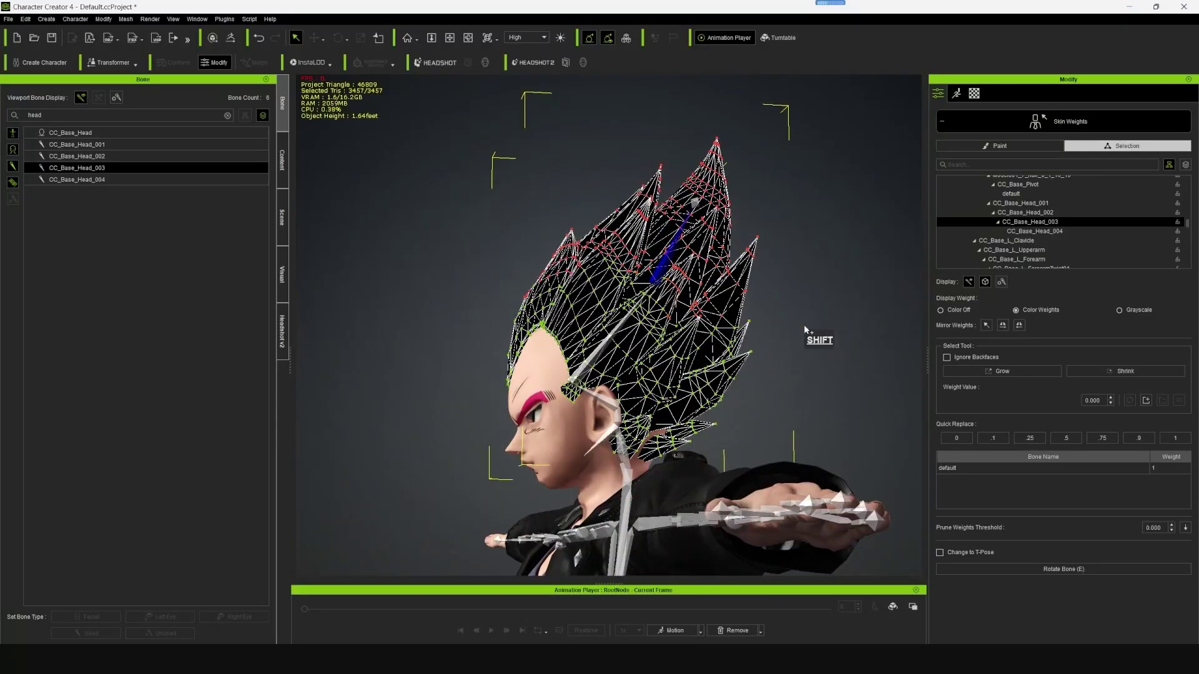
pyautogui.moveTo(561, 348)
pyautogui.keyDown('alt'); pyautogui.mouseDown()
pyautogui.moveTo(588, 282)
pyautogui.moveTo(703, 363)
pyautogui.mouseUp(); pyautogui.keyUp('alt')
pyautogui.keyDown('alt'); pyautogui.moveTo(744, 446); pyautogui.dragTo(777, 401); pyautogui.keyUp('alt')
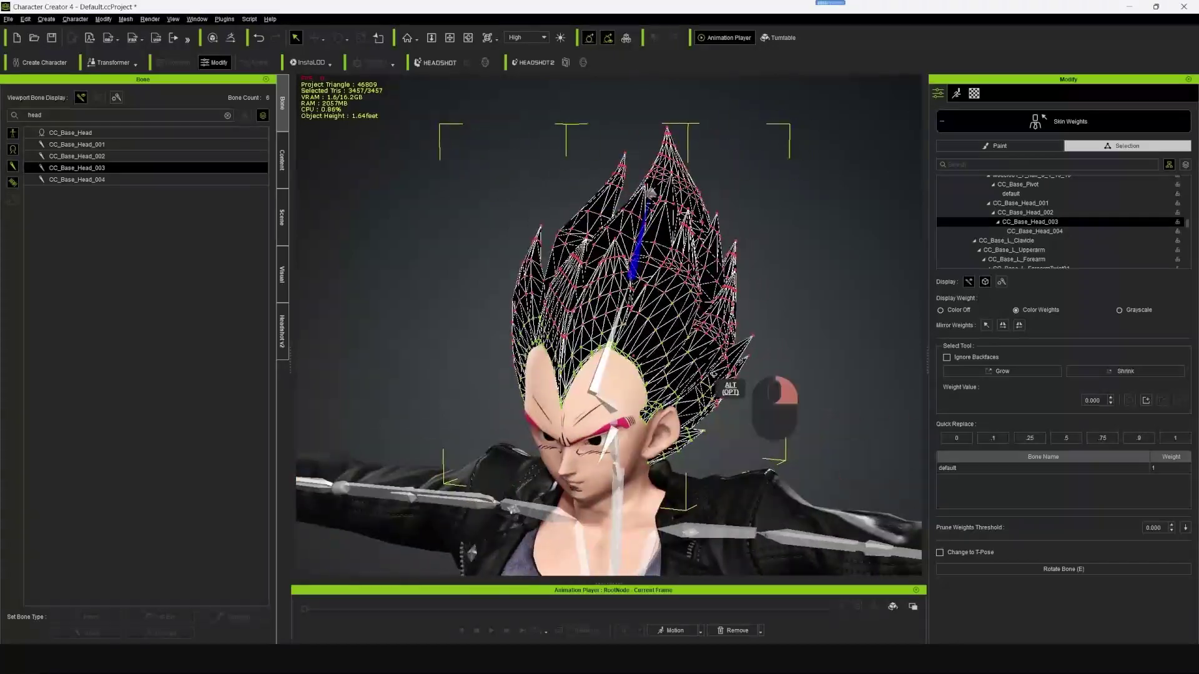
pyautogui.moveTo(631, 102)
pyautogui.keyDown('ctrl'); pyautogui.keyDown('shift'); pyautogui.mouseDown()
pyautogui.moveTo(730, 193)
pyautogui.moveTo(635, 203)
pyautogui.mouseUp(); pyautogui.keyUp('shift'); pyautogui.keyUp('ctrl')
pyautogui.moveTo(680, 310)
pyautogui.keyDown('shift'); pyautogui.mouseDown()
pyautogui.moveTo(620, 378)
pyautogui.moveTo(424, 405)
pyautogui.moveTo(760, 381)
pyautogui.mouseUp(); pyautogui.keyUp('shift')
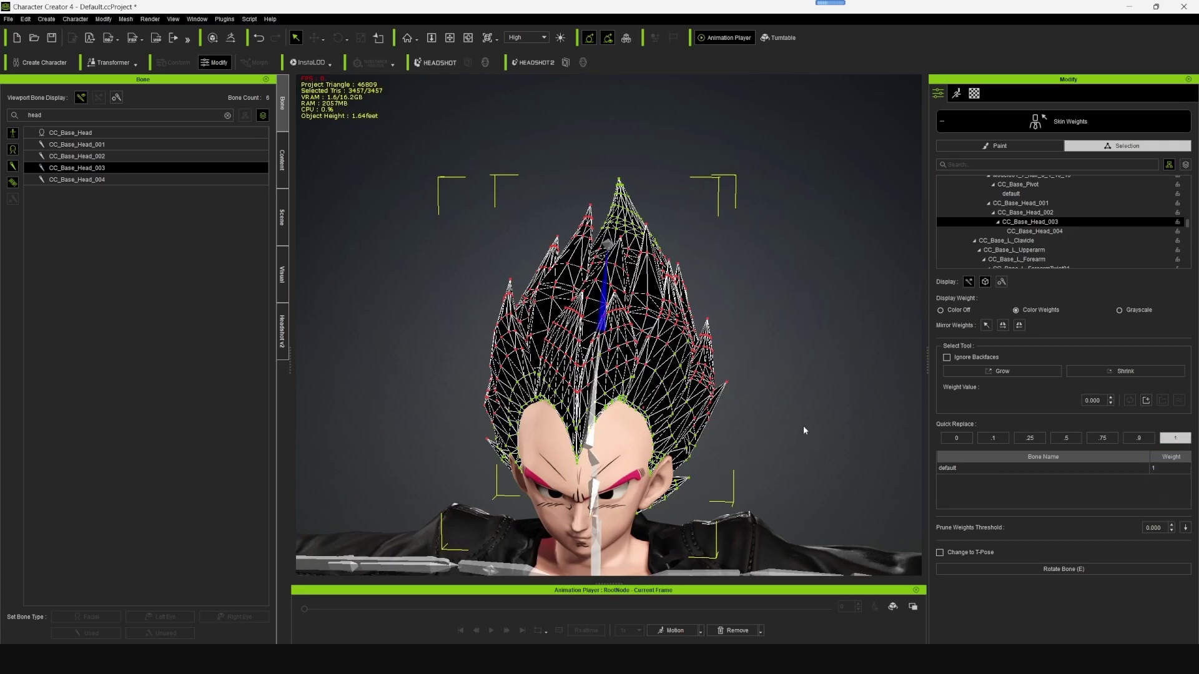
# Step: With lowered strength, paint the top spike tip for CC_Base_Head_004, then switch to CC_Base_Head_003
pyautogui.click(1091, 231)
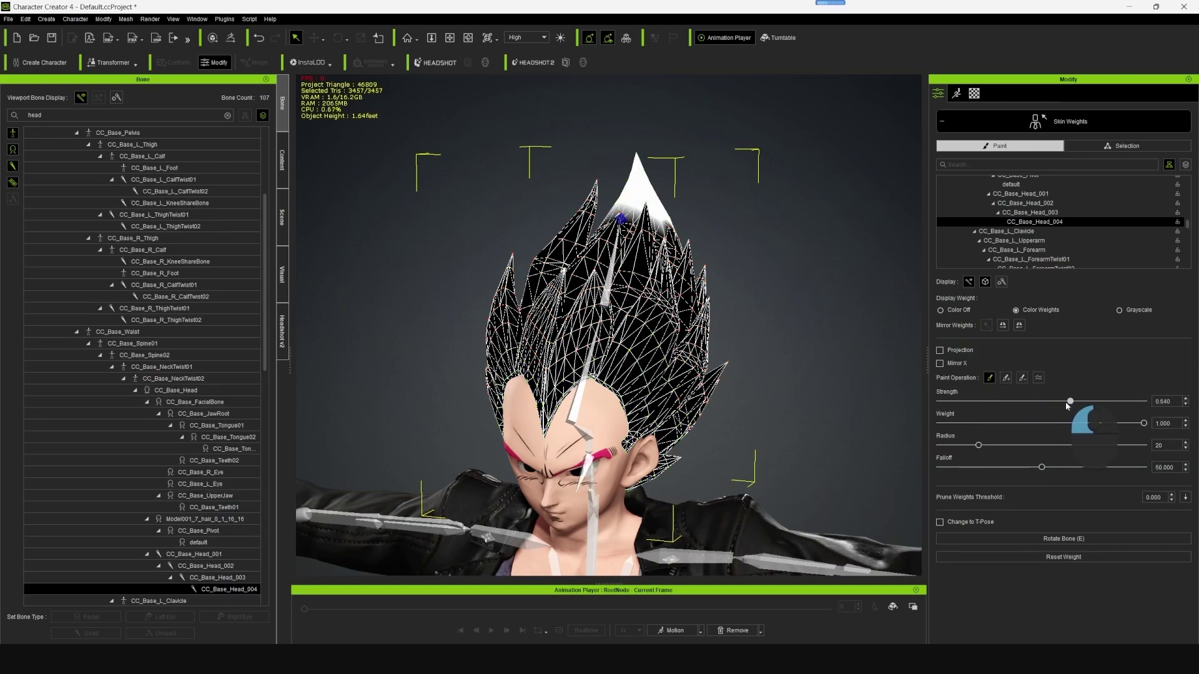
pyautogui.moveTo(975, 404); pyautogui.dragTo(971, 404)
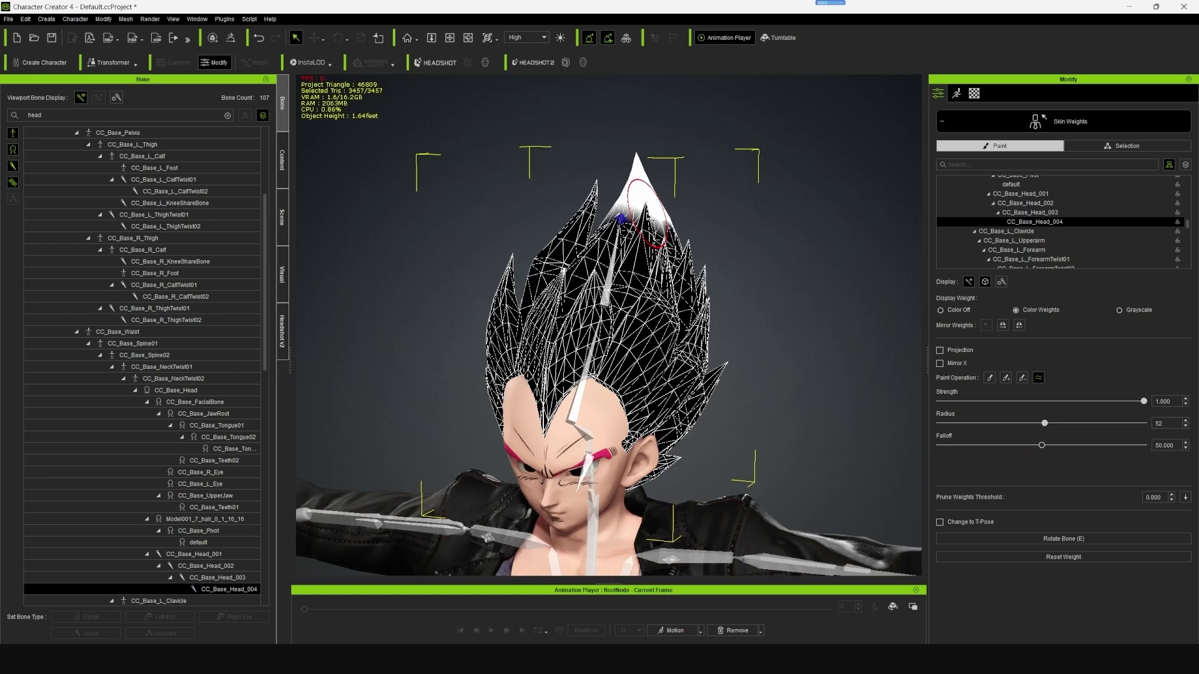
pyautogui.moveTo(637, 178); pyautogui.dragTo(629, 281)
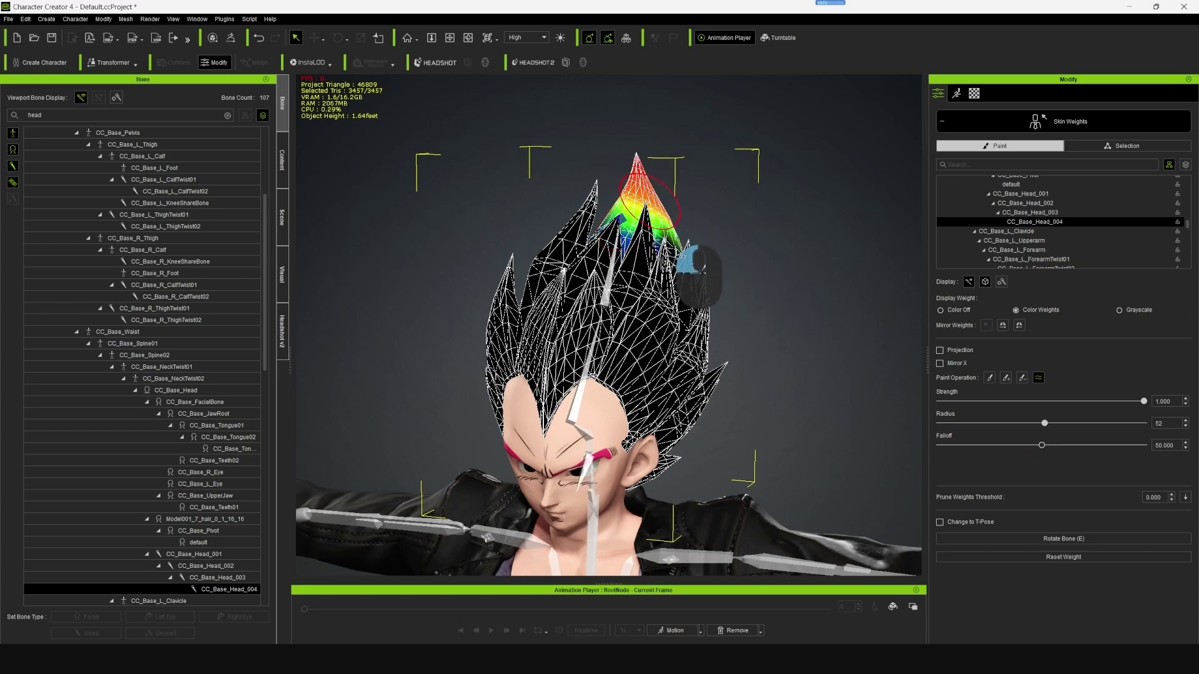
pyautogui.moveTo(646, 299); pyautogui.dragTo(639, 307, button='right')
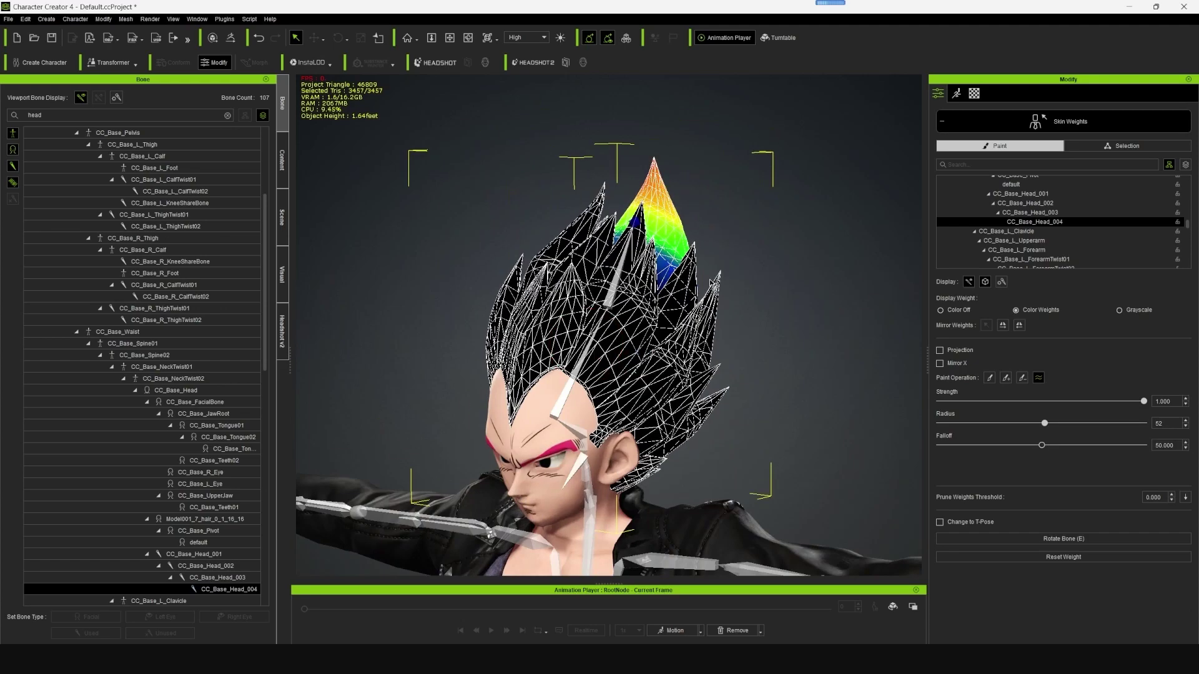
pyautogui.click(640, 308)
pyautogui.moveTo(638, 309)
pyautogui.keyDown('alt'); pyautogui.mouseDown()
pyautogui.moveTo(572, 418)
pyautogui.moveTo(543, 253)
pyautogui.moveTo(731, 290)
pyautogui.mouseUp(); pyautogui.keyUp('alt')
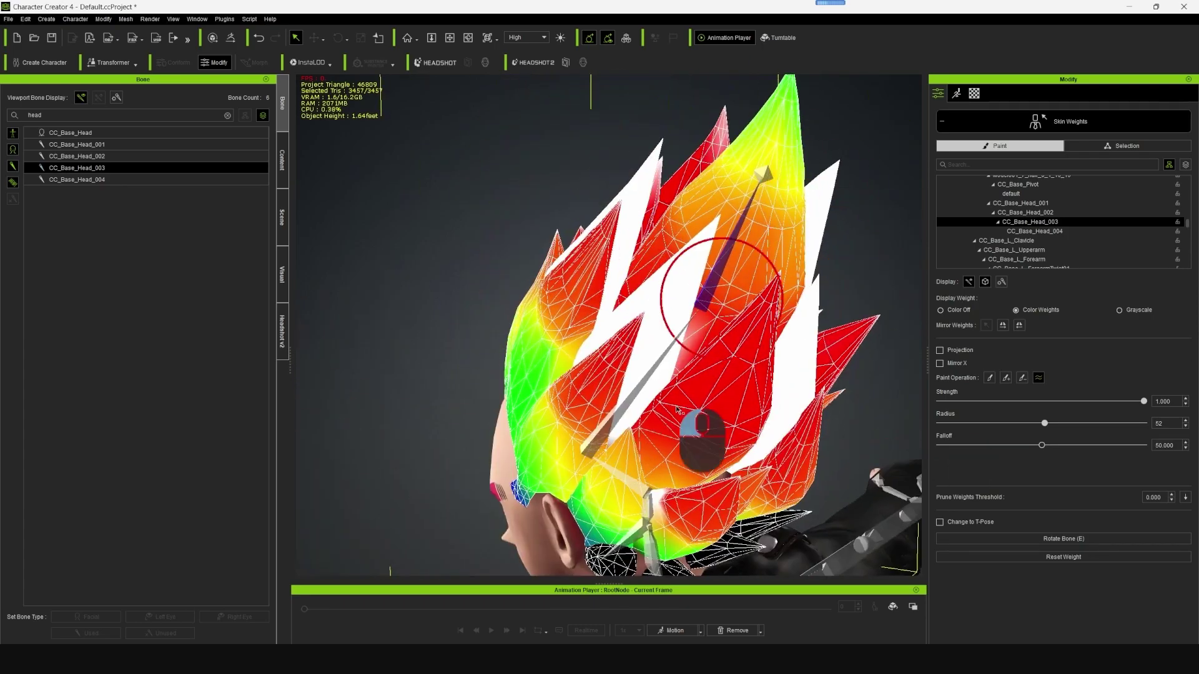
pyautogui.keyDown('alt'); pyautogui.moveTo(763, 245); pyautogui.dragTo(656, 280); pyautogui.keyUp('alt')
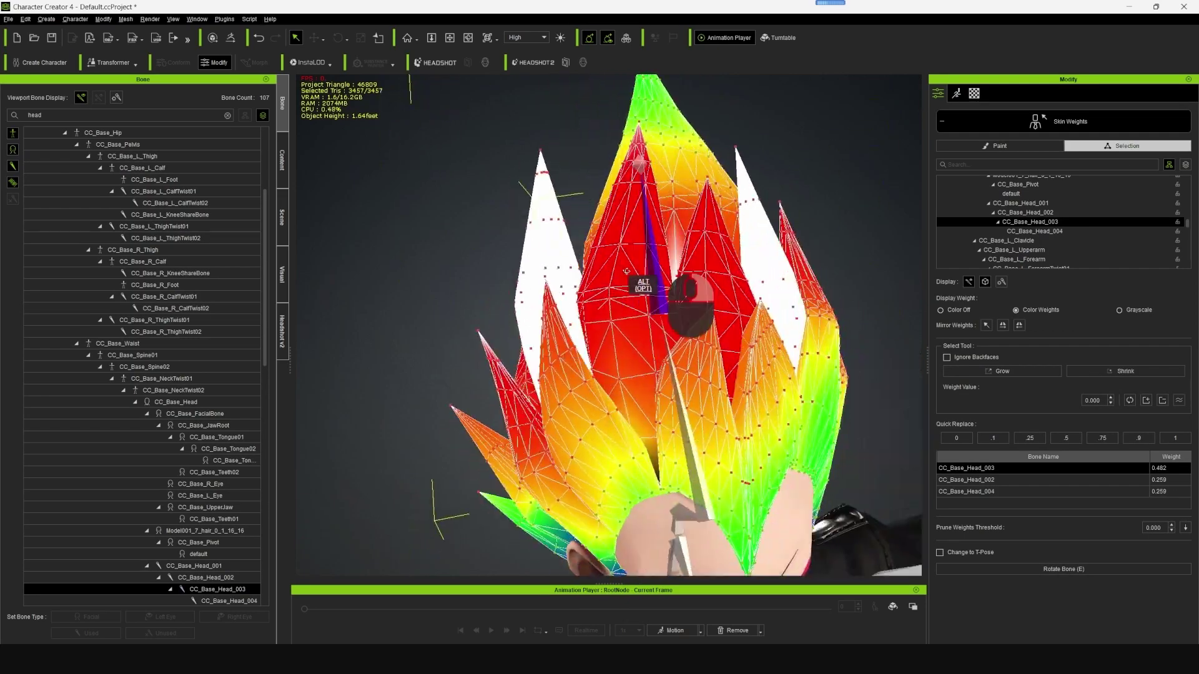
pyautogui.keyDown('alt'); pyautogui.moveTo(468, 214); pyautogui.dragTo(876, 349); pyautogui.keyUp('alt')
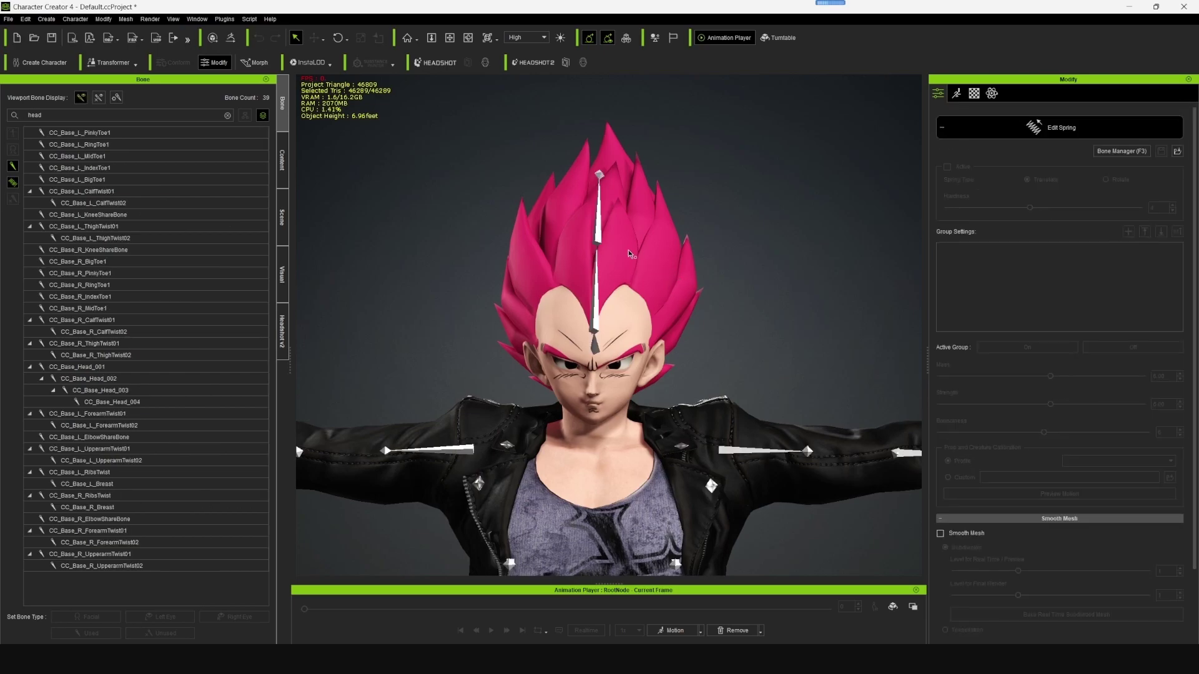
# Step: Make CC_Base_Head_002 and CC_Base_Head_003 active springs with the Rotate spring type
pyautogui.keyDown('alt'); pyautogui.moveTo(629, 250); pyautogui.dragTo(584, 287); pyautogui.keyUp('alt')
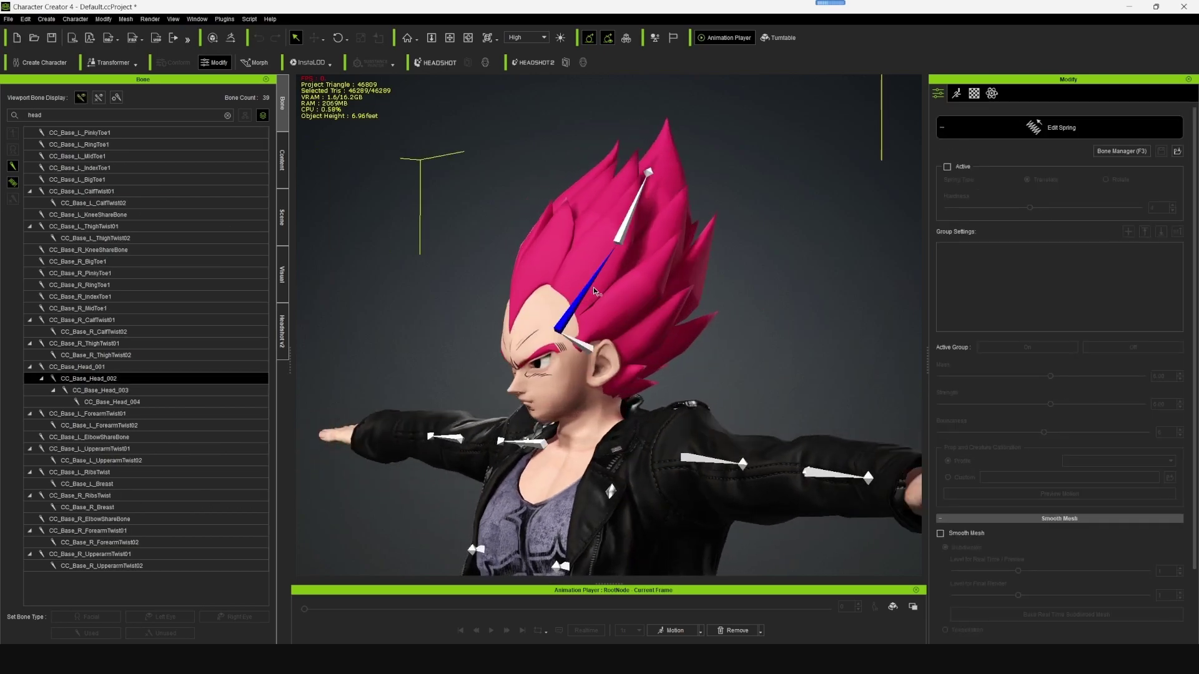
pyautogui.click(948, 168)
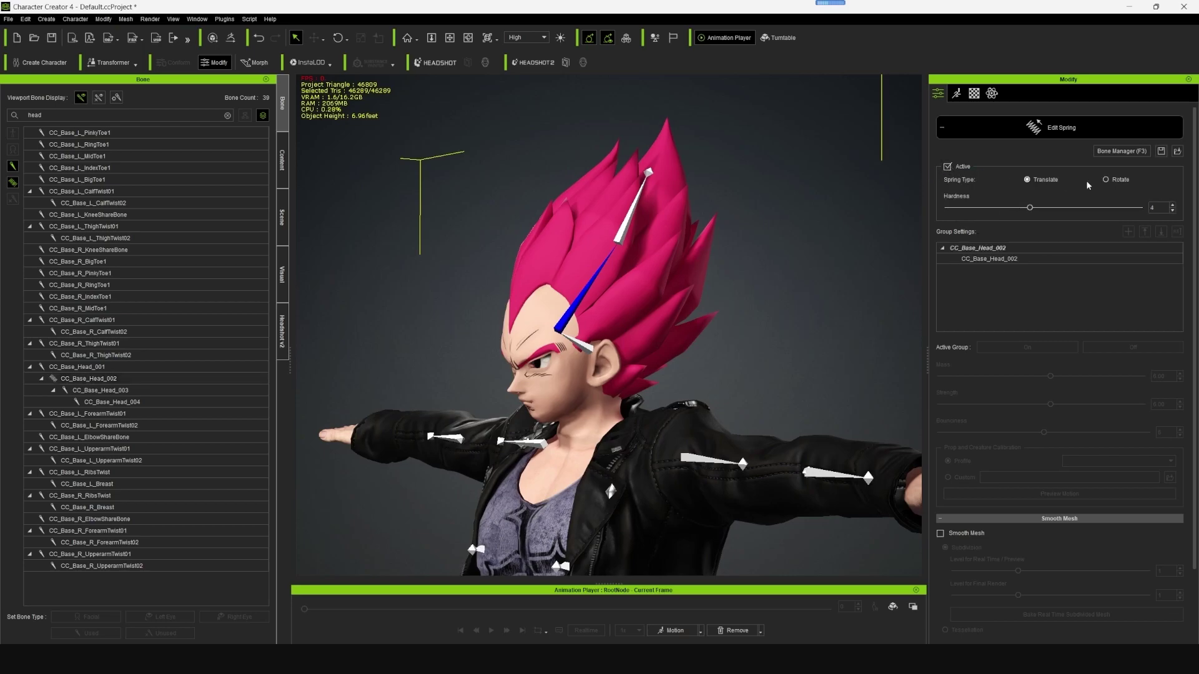
pyautogui.click(1108, 179)
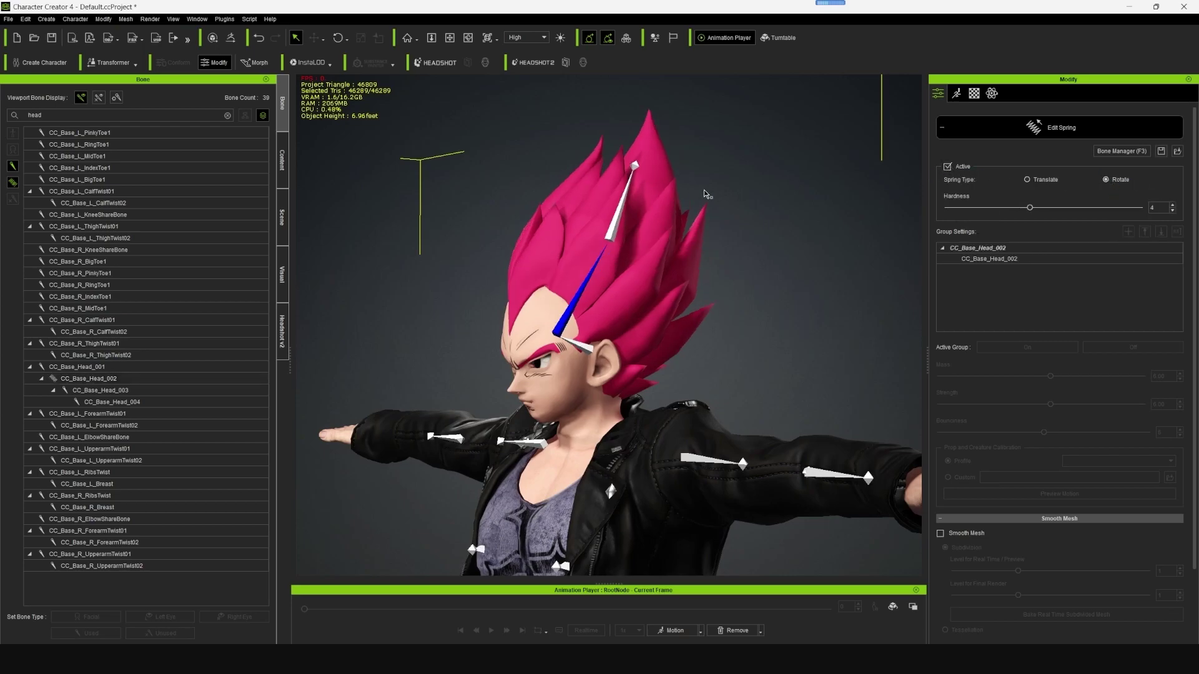
pyautogui.click(617, 230)
pyautogui.click(947, 167)
pyautogui.click(1106, 180)
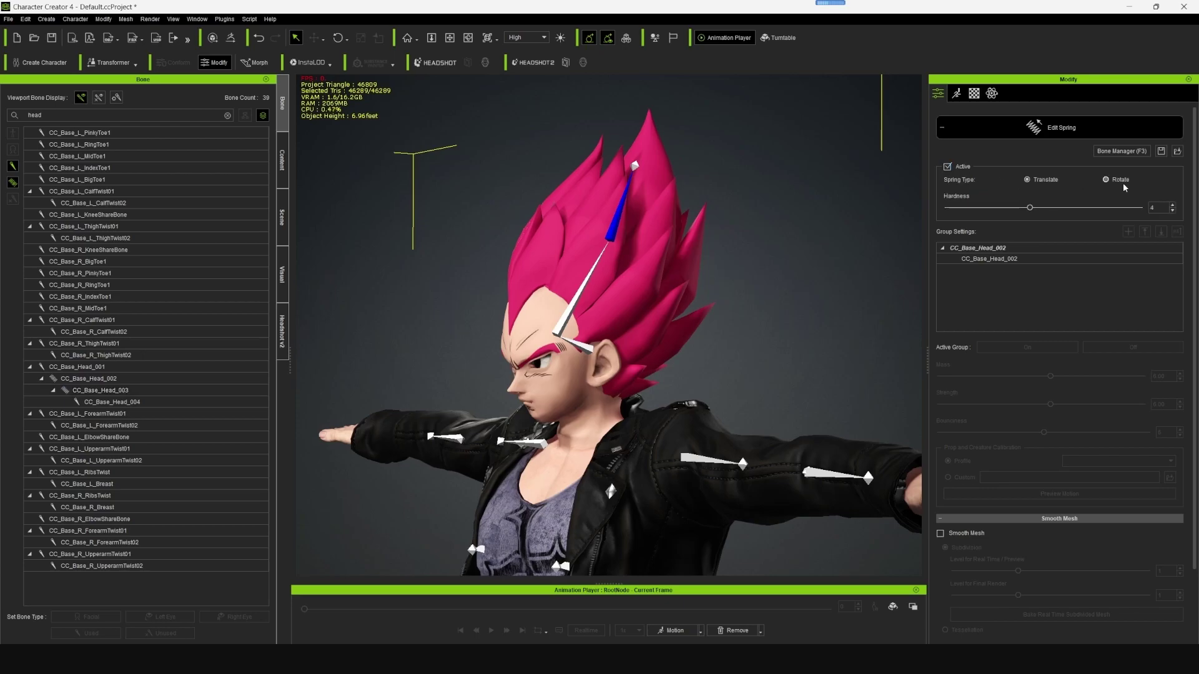
pyautogui.moveTo(528, 359); pyautogui.dragTo(368, 231, button='middle')
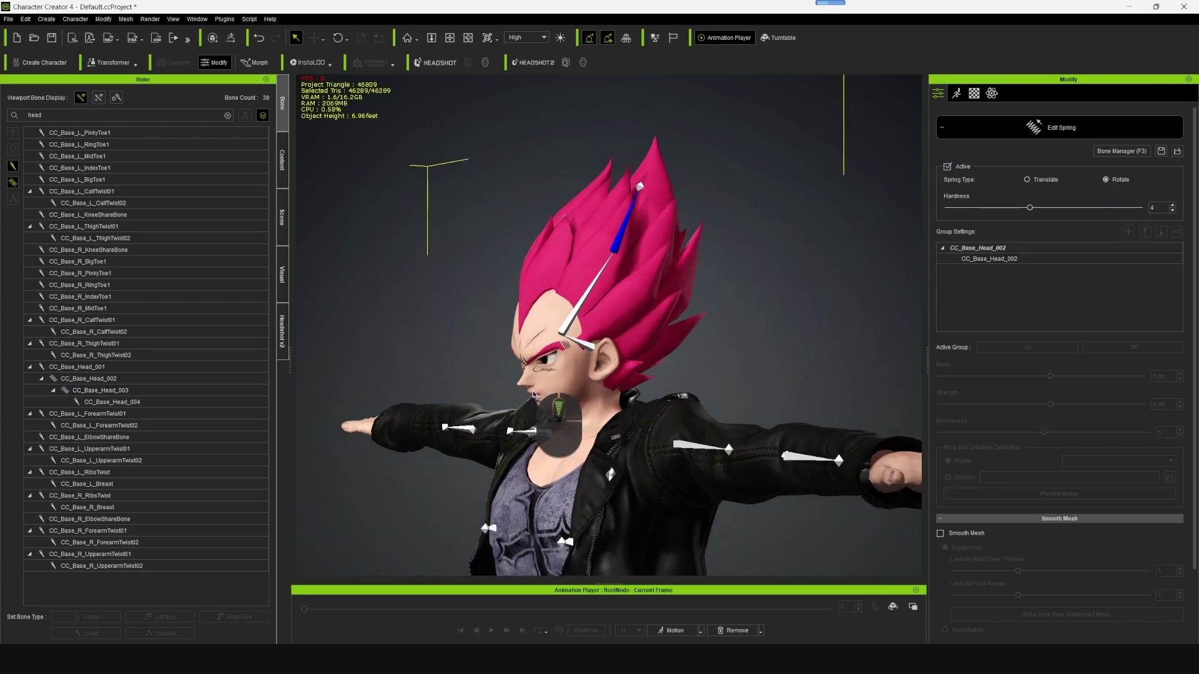
# Step: Apply the Walk_M animation from Motion-Plus male acting and preview it
pyautogui.click(282, 160)
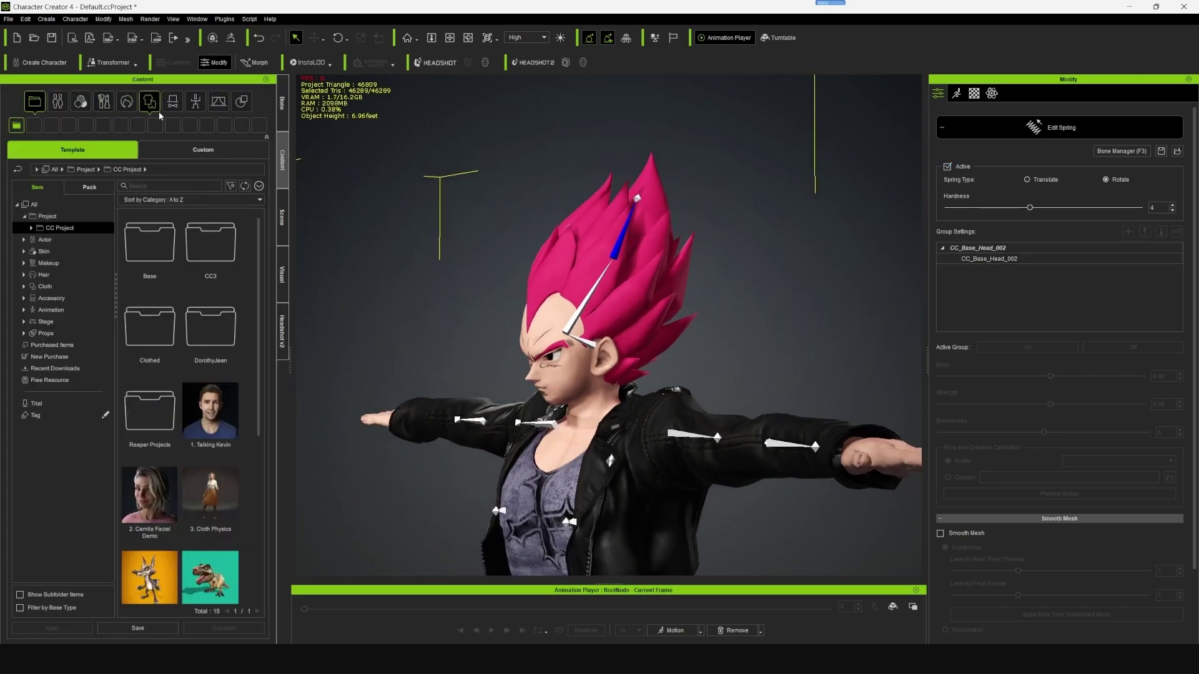
pyautogui.click(195, 102)
pyautogui.moveTo(151, 501); pyautogui.dragTo(649, 376)
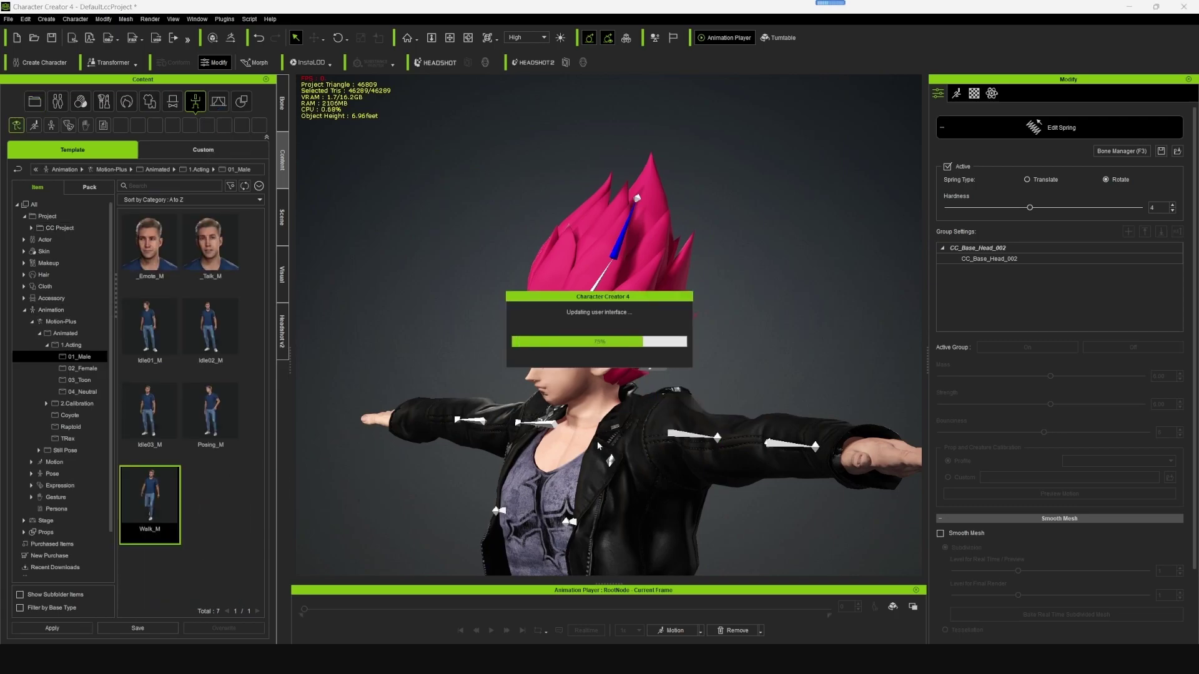
pyautogui.moveTo(721, 427)
pyautogui.keyDown('alt'); pyautogui.mouseDown(button='middle')
pyautogui.moveTo(693, 515)
pyautogui.moveTo(502, 639)
pyautogui.mouseUp(button='middle'); pyautogui.keyUp('alt')
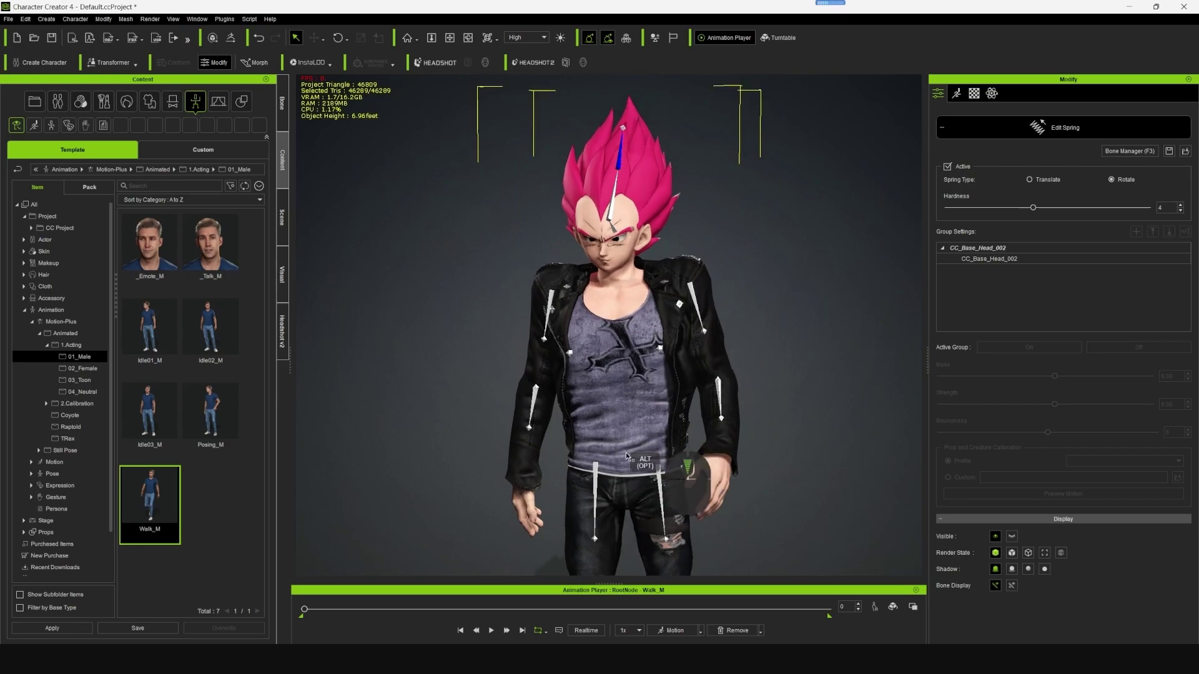
pyautogui.click(491, 632)
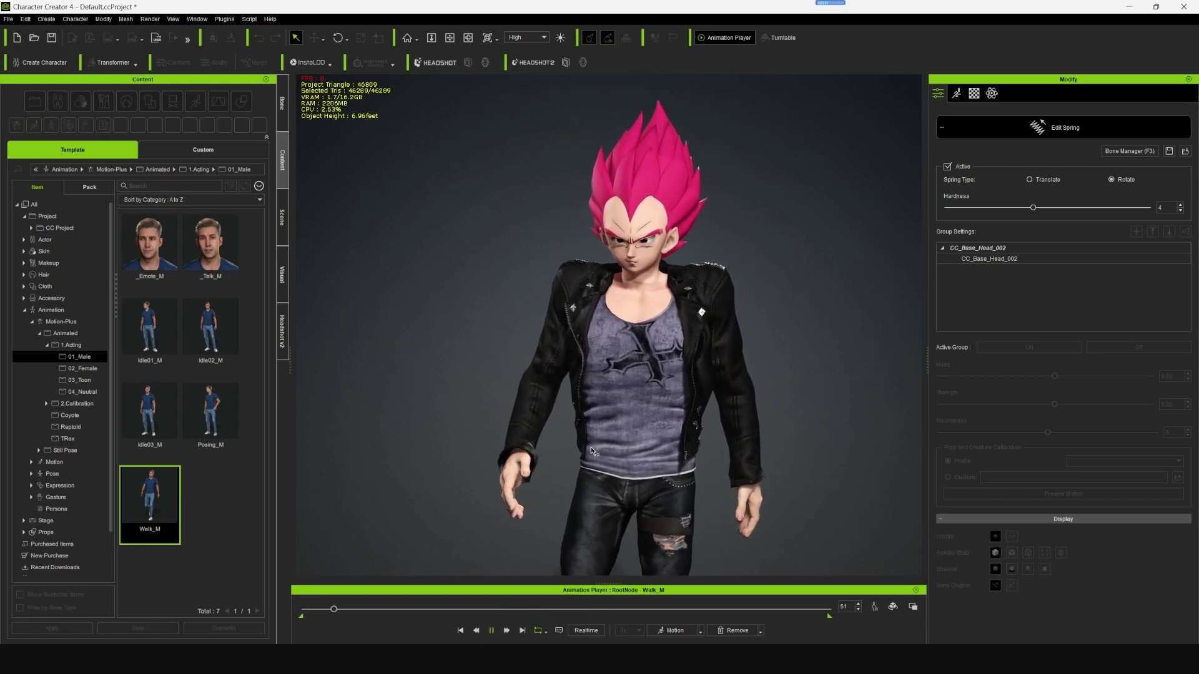
pyautogui.press('space')
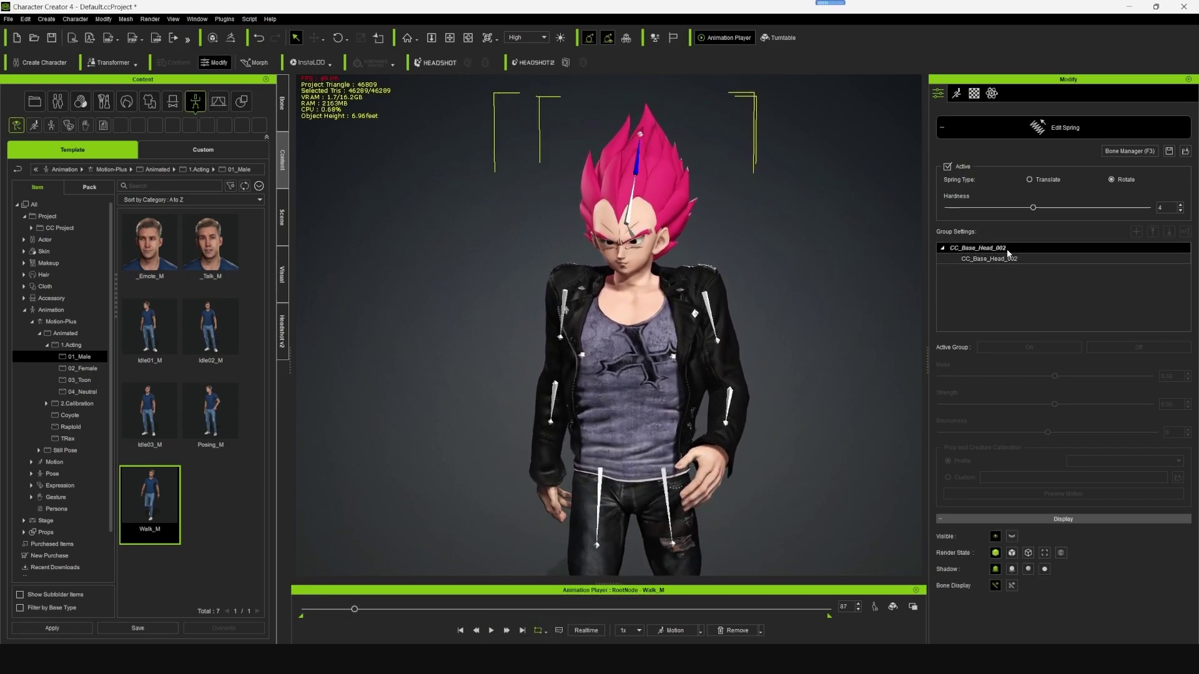
# Step: Switch the hair spring group on and replay the walk to test it
pyautogui.click(1035, 350)
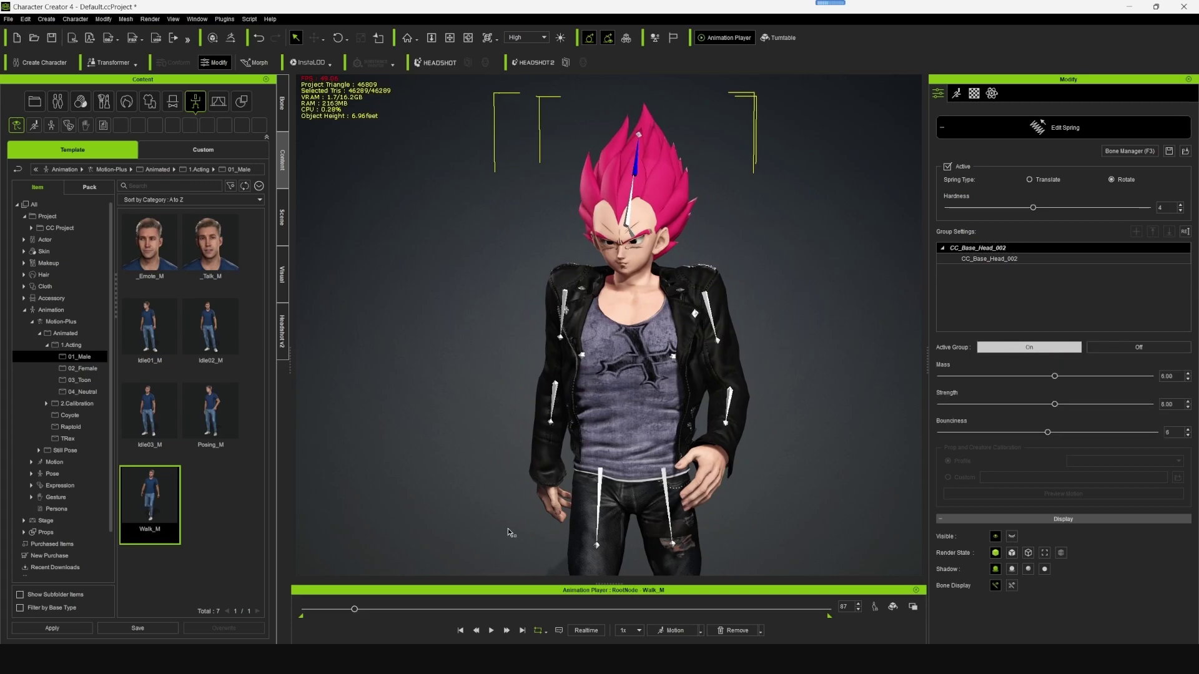
pyautogui.click(491, 630)
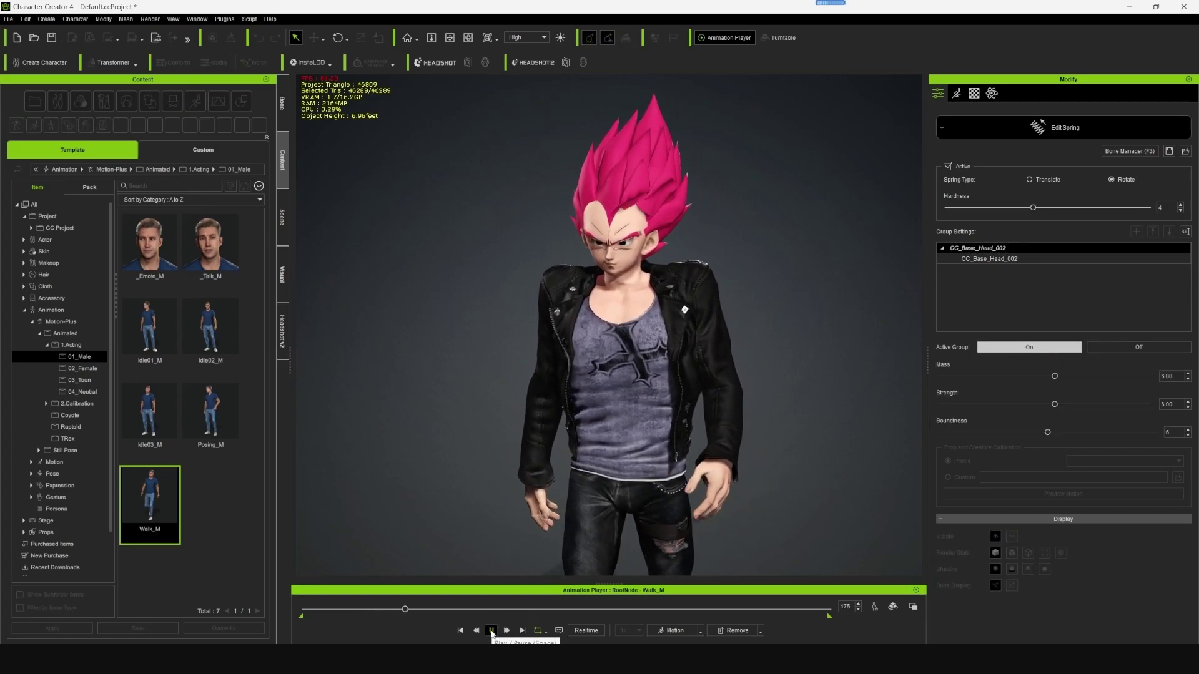
pyautogui.click(459, 631)
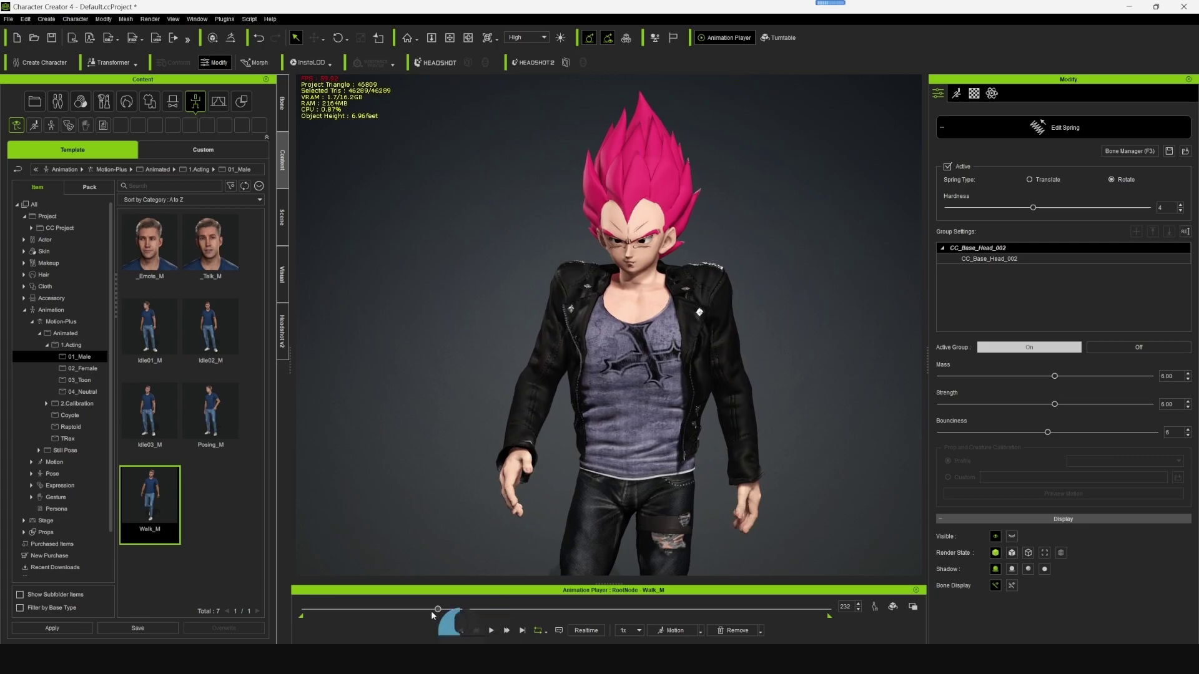
pyautogui.click(610, 215)
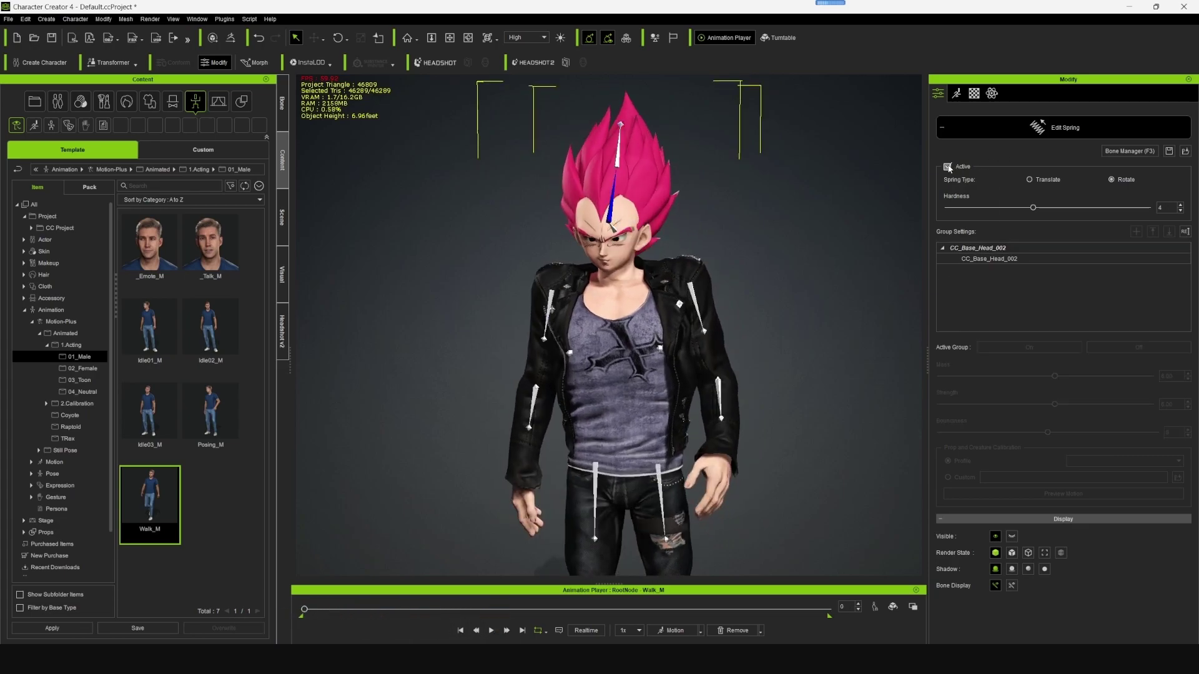
# Step: Replay the walk while tuning the CC_Base_Head_002 spring group's sliders
pyautogui.click(492, 630)
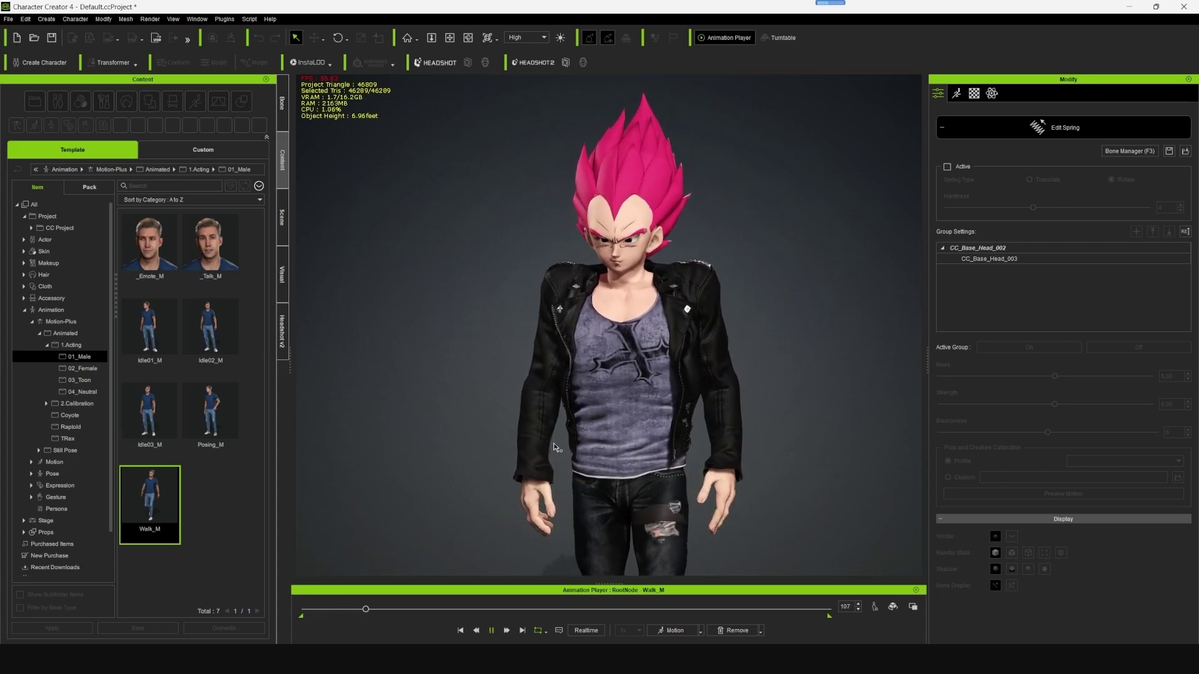
pyautogui.press('space')
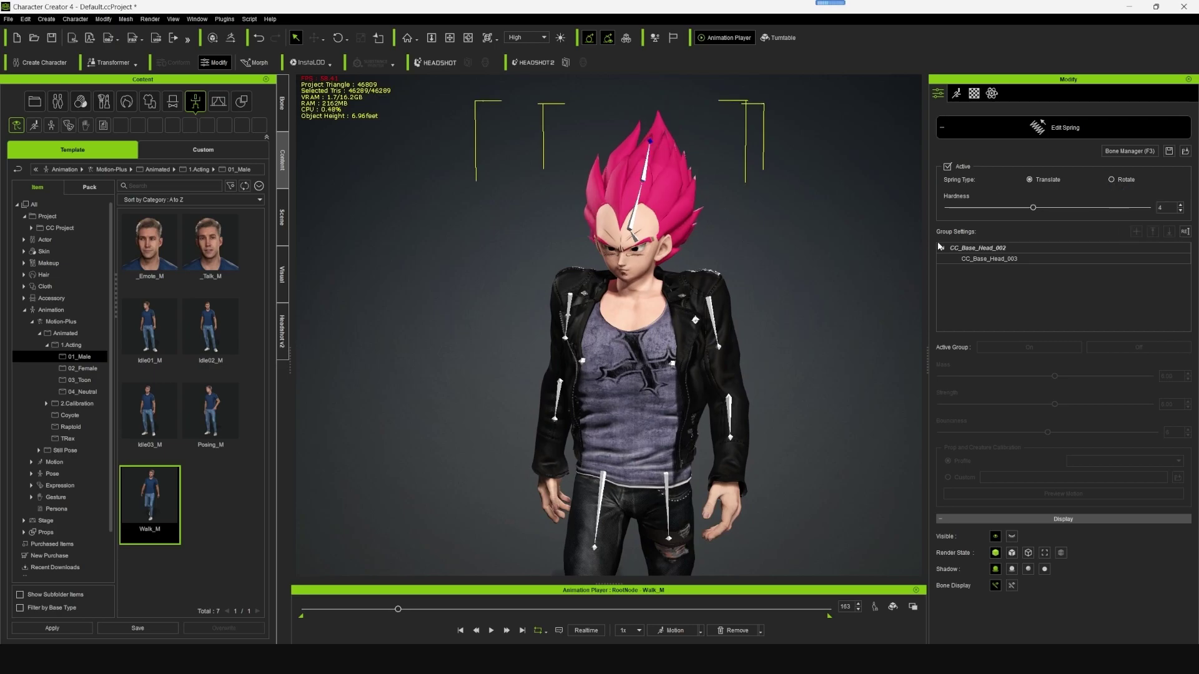
pyautogui.click(492, 630)
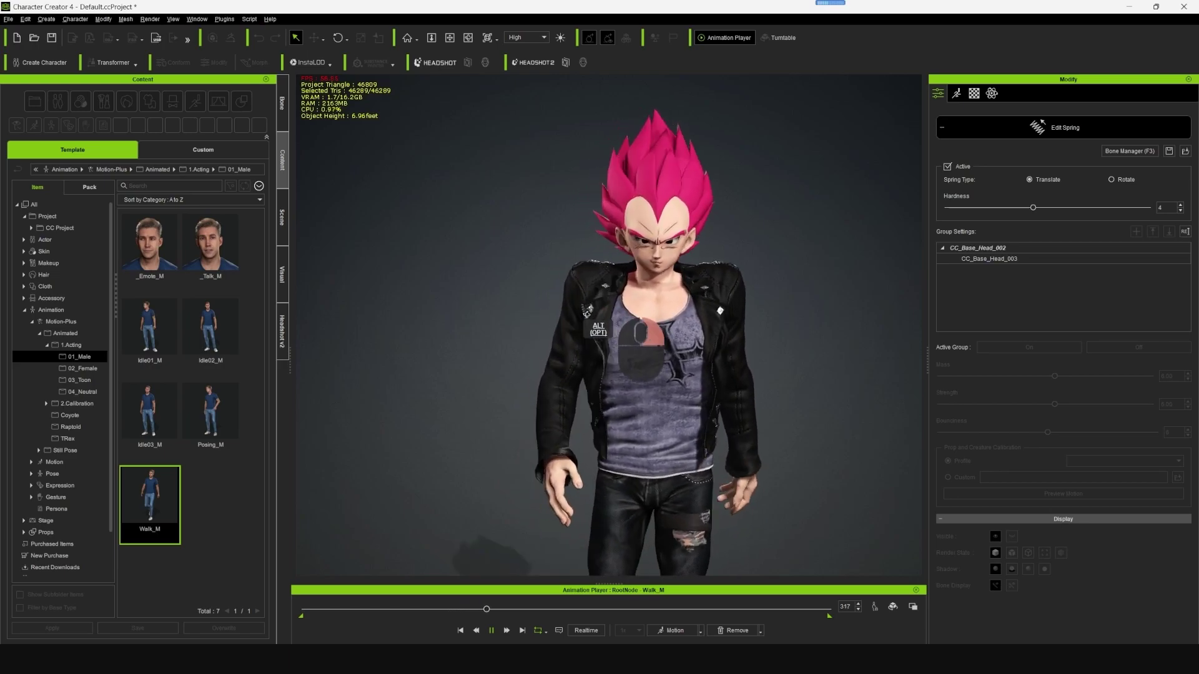
pyautogui.moveTo(736, 313)
pyautogui.keyDown('alt'); pyautogui.mouseDown(button='right')
pyautogui.moveTo(822, 304)
pyautogui.moveTo(531, 309)
pyautogui.mouseUp(button='right'); pyautogui.keyUp('alt')
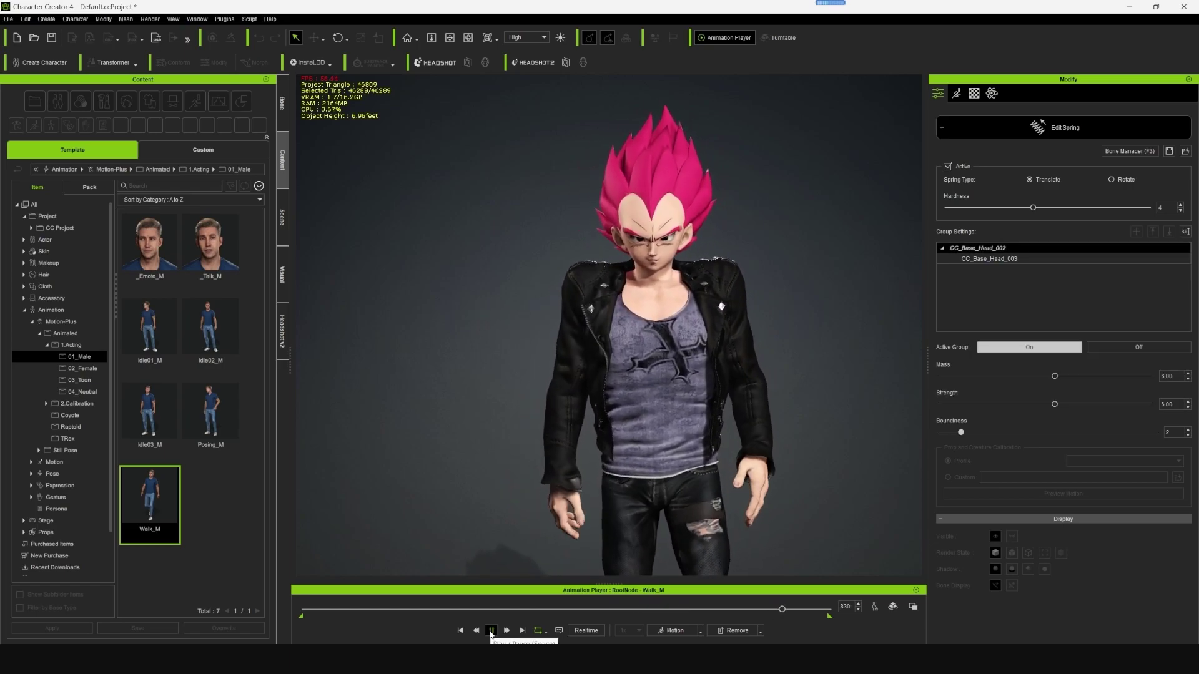
pyautogui.click(491, 630)
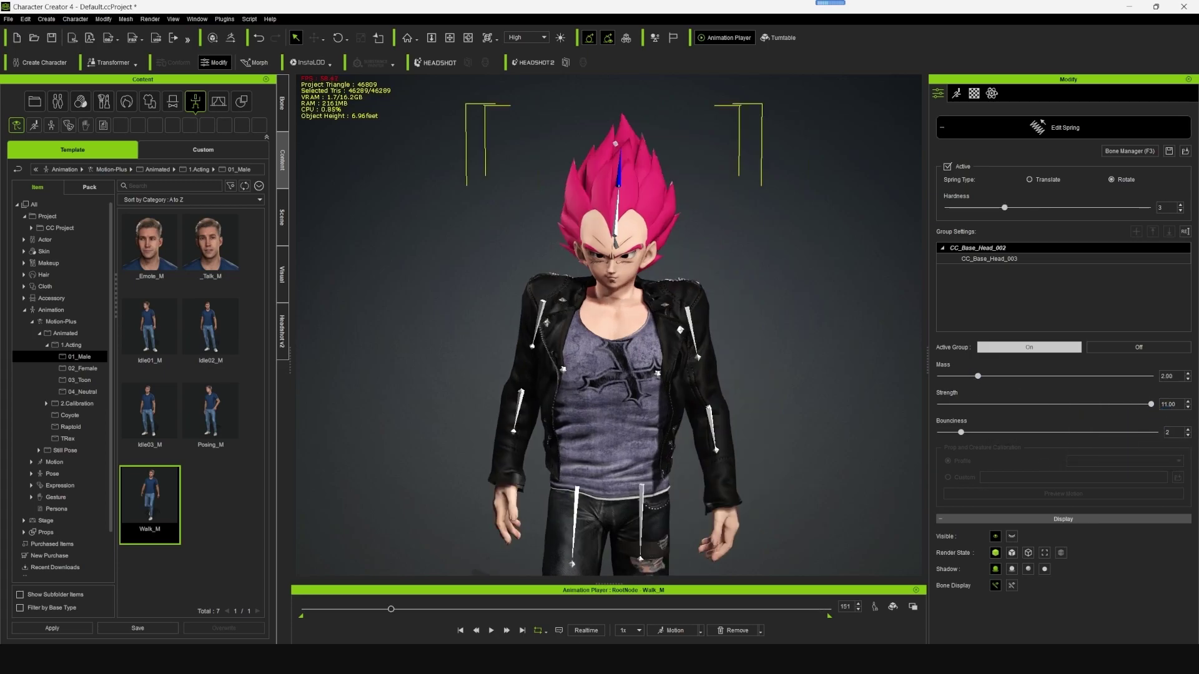
pyautogui.click(491, 630)
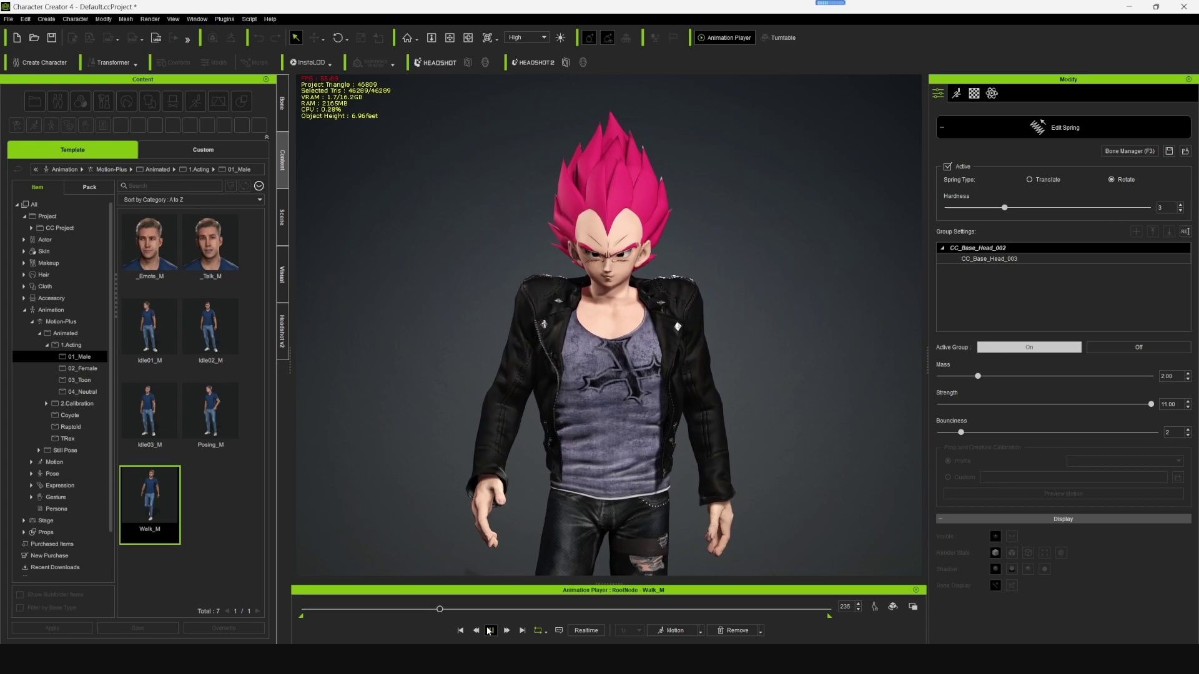